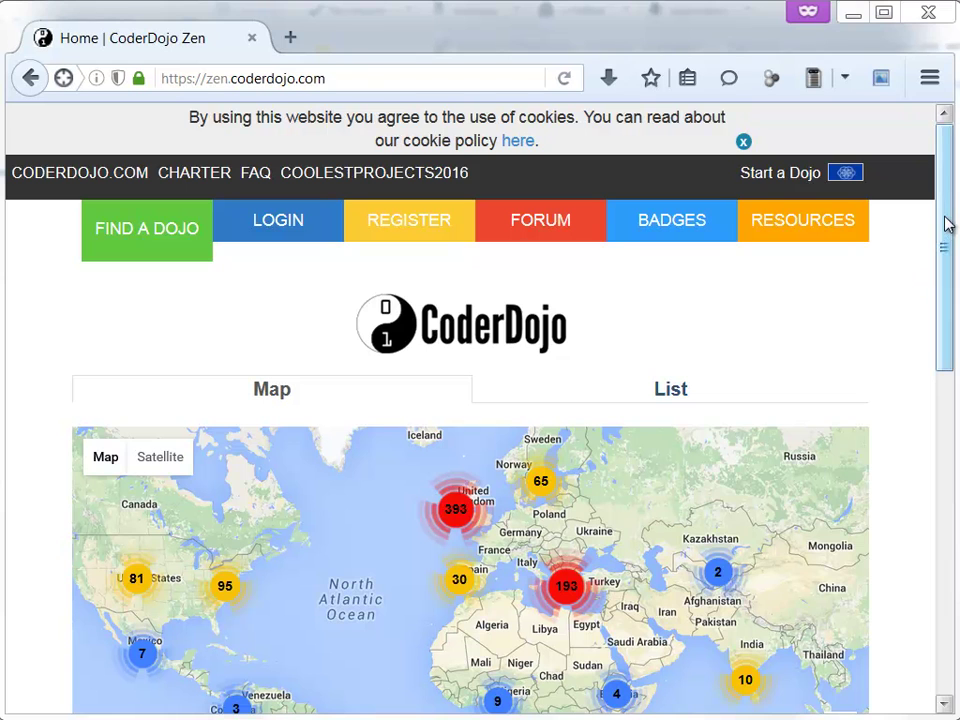
- Switch the CoderDojo Zen site language to Deutsch
{"action": "left_click", "coordinate": [318, 77]}
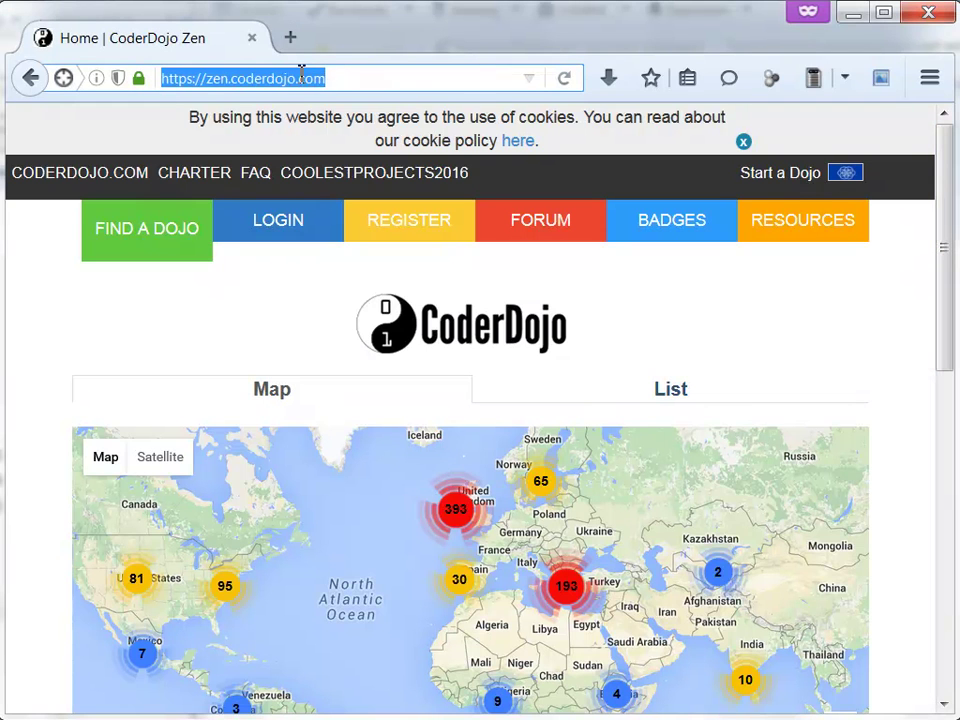
{"action": "left_click", "coordinate": [298, 77]}
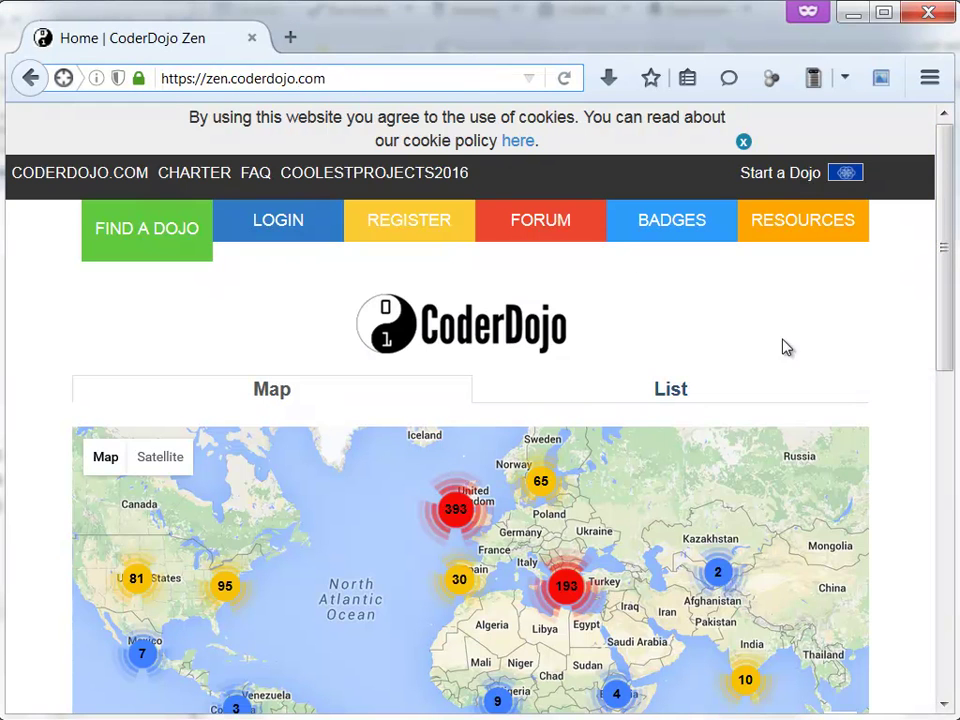
{"action": "left_click_drag", "start_coordinate": [945, 238], "coordinate": [936, 184]}
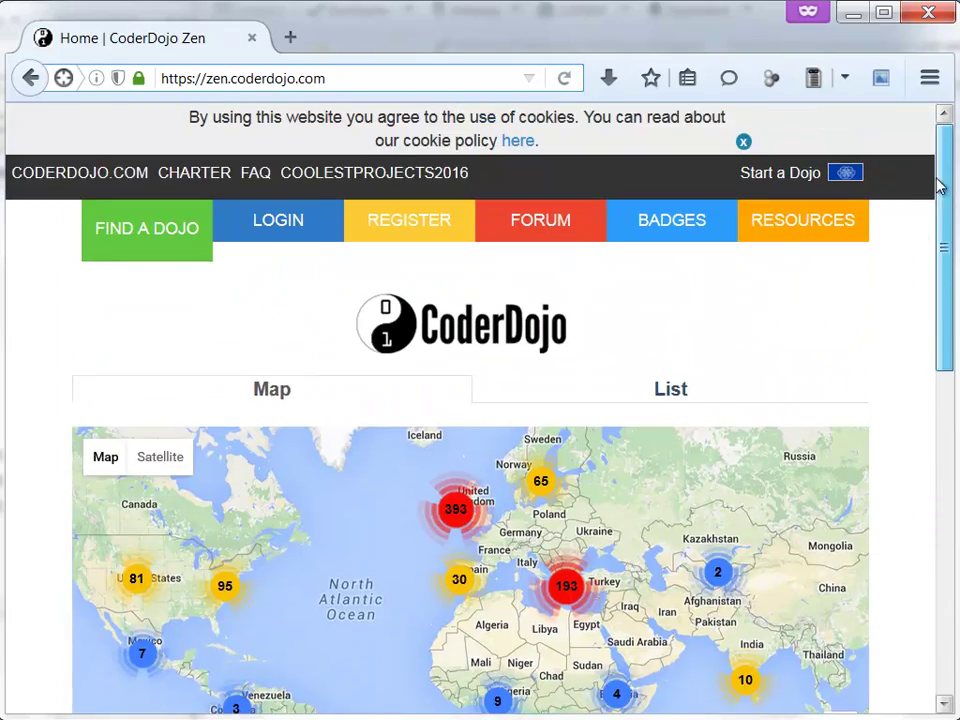
{"action": "left_click", "coordinate": [848, 180]}
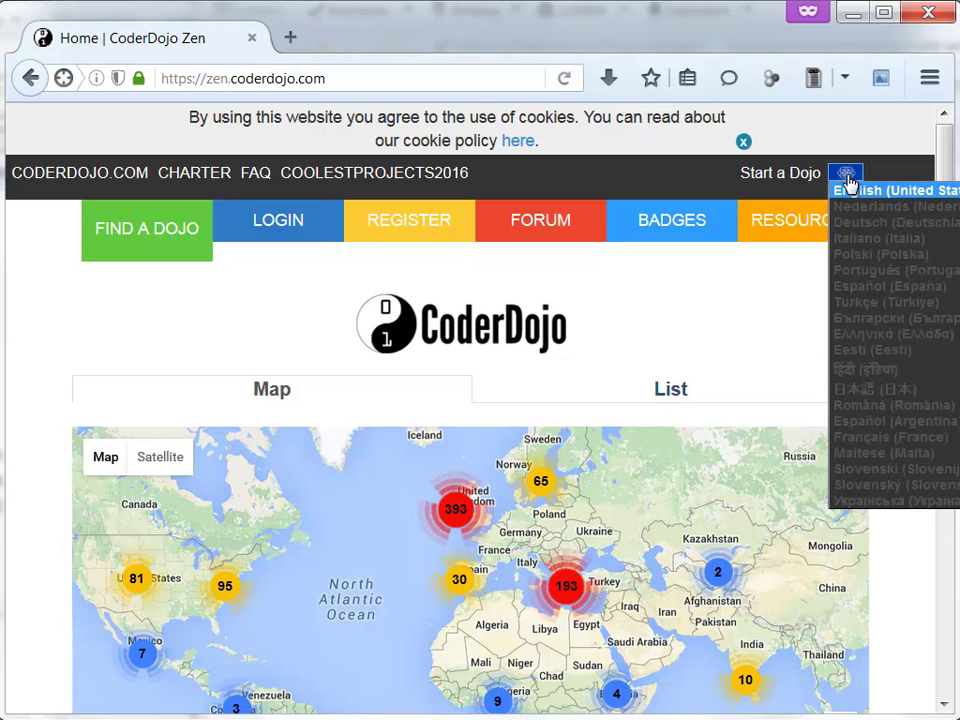
{"action": "left_click", "coordinate": [865, 236]}
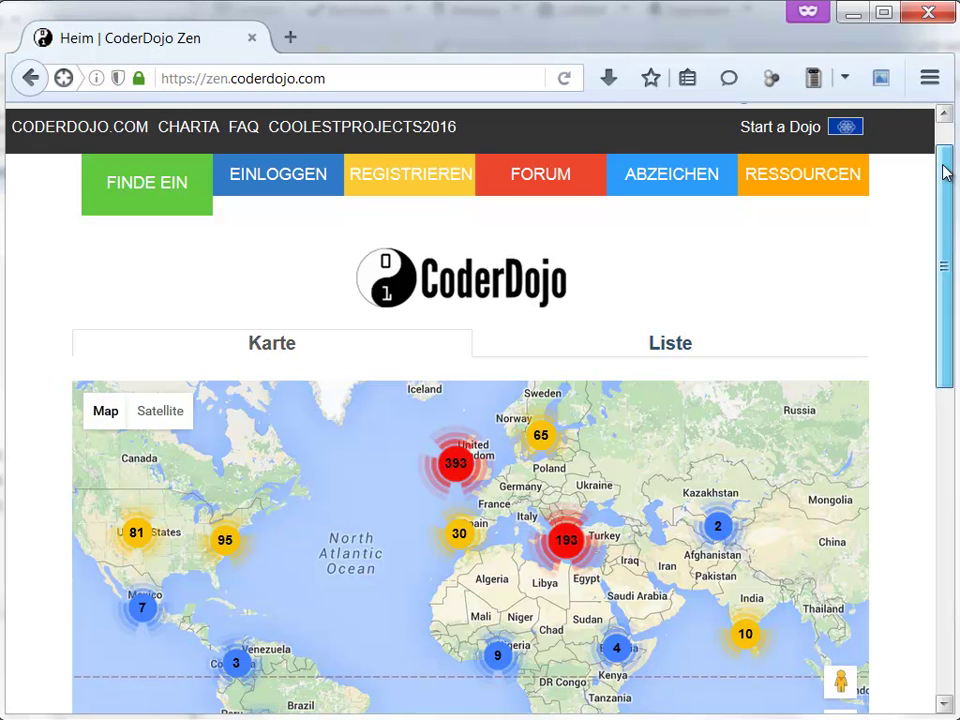
- Scroll down to the German footer with its note about correcting translations via Crowdin
{"action": "left_click_drag", "start_coordinate": [946, 172], "coordinate": [732, 462]}
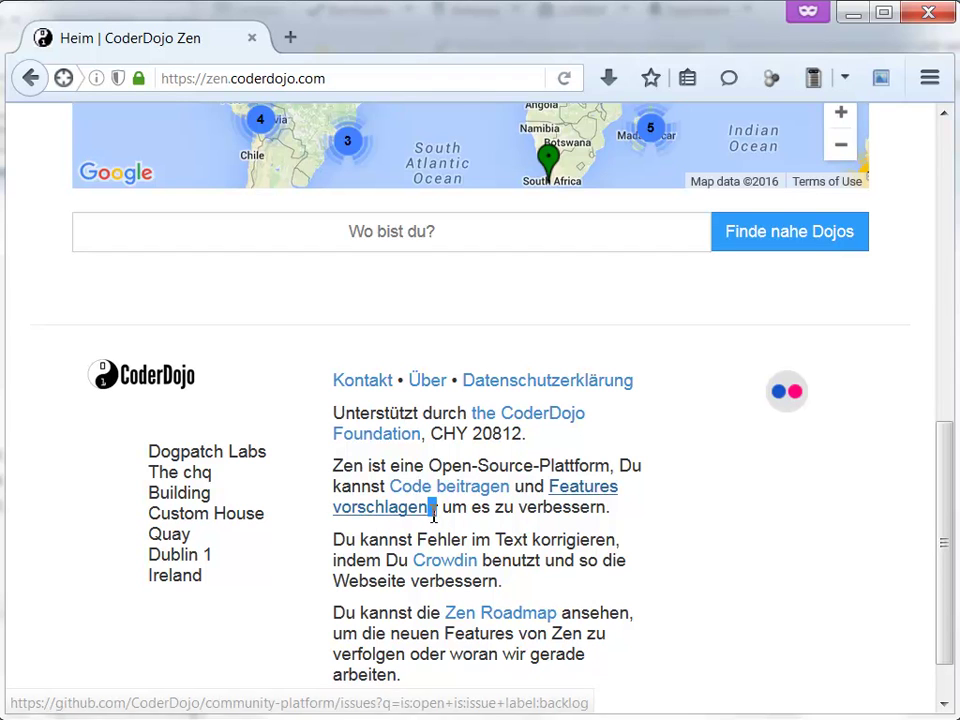
{"action": "left_click", "coordinate": [438, 518]}
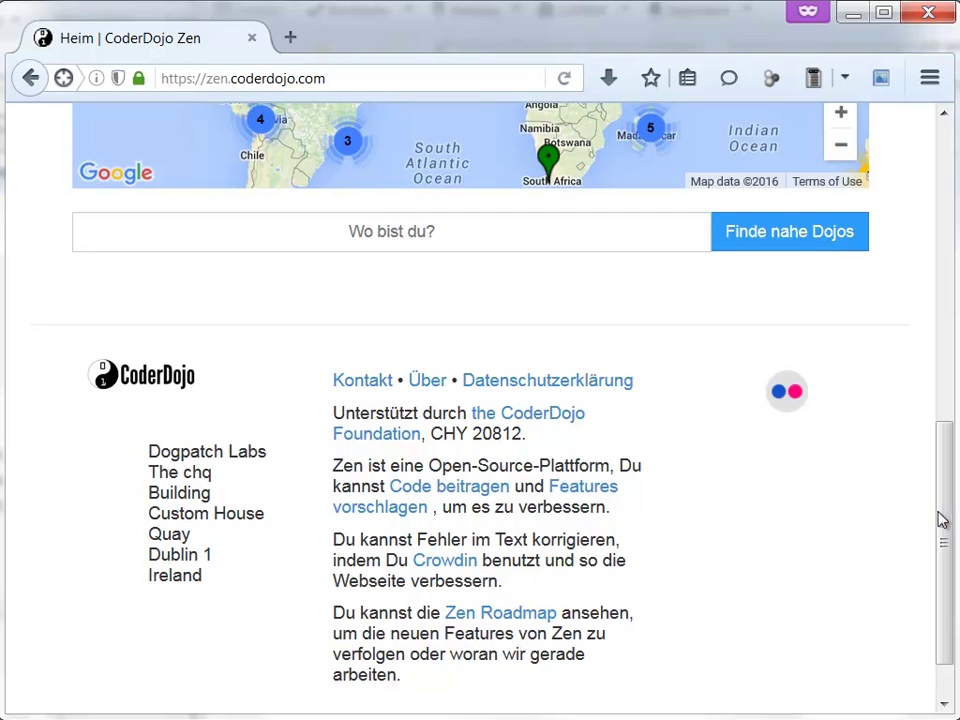
{"action": "left_click_drag", "start_coordinate": [945, 538], "coordinate": [943, 564]}
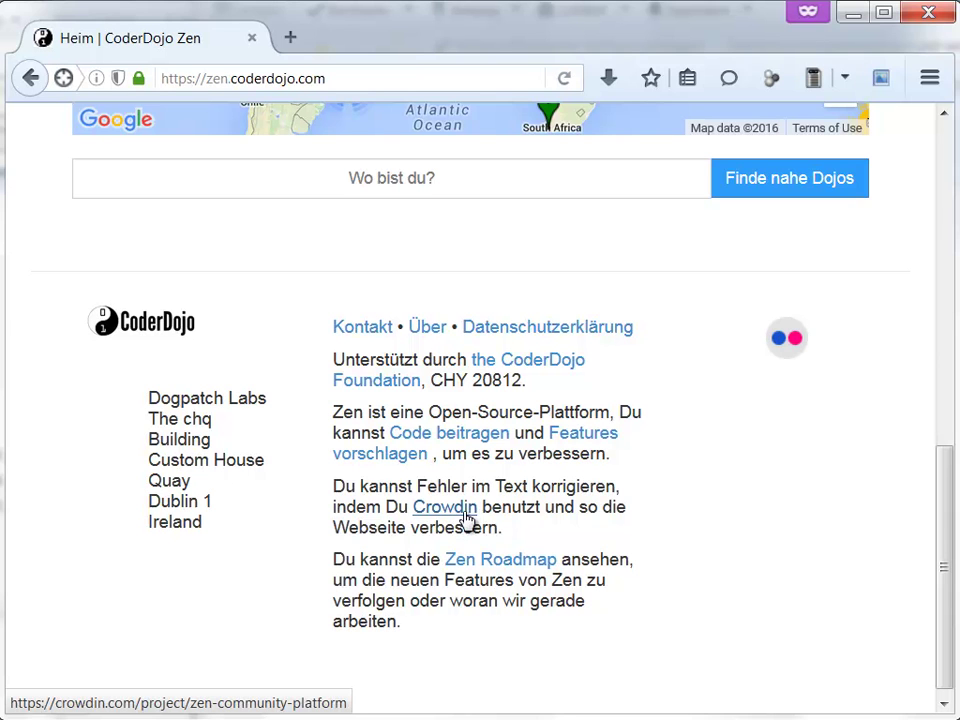
- Follow the footer's Crowdin link to the Zen Community Platform project and scroll to its language percentages
{"action": "left_click", "coordinate": [465, 516]}
{"action": "left_click", "coordinate": [369, 47]}
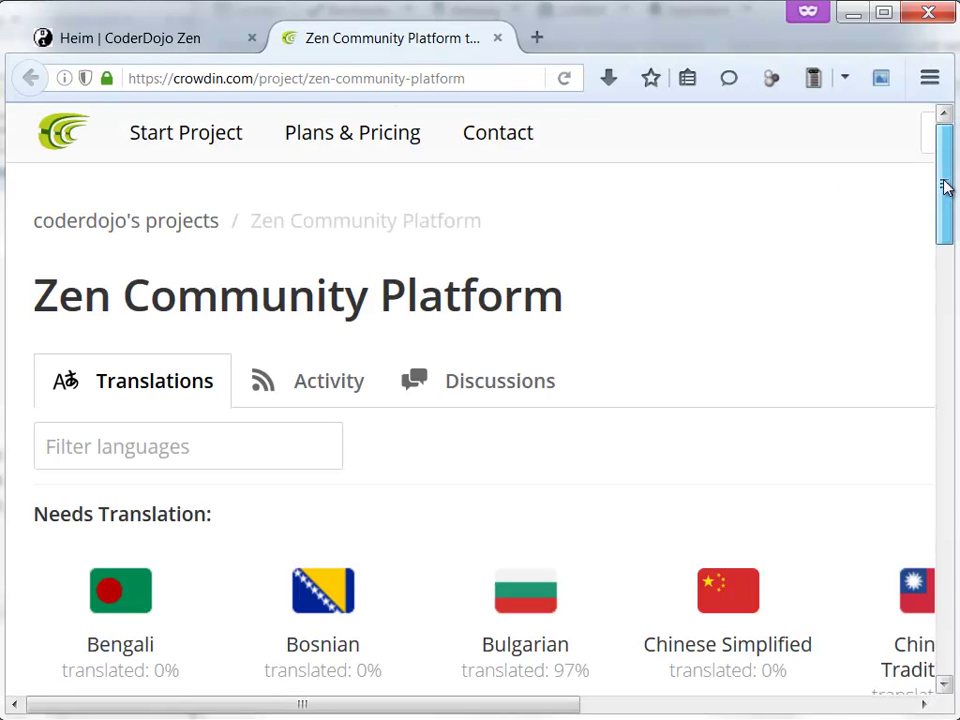
{"action": "left_click_drag", "start_coordinate": [946, 188], "coordinate": [946, 188]}
{"action": "left_click_drag", "start_coordinate": [946, 190], "coordinate": [929, 257]}
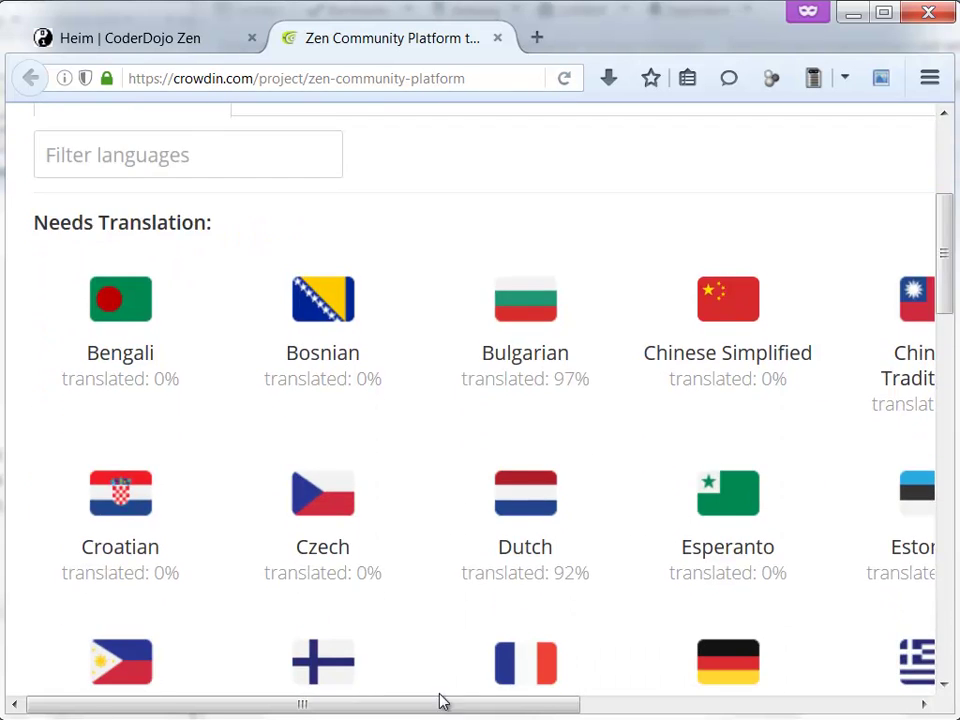
{"action": "left_click_drag", "start_coordinate": [446, 707], "coordinate": [409, 692]}
{"action": "left_click_drag", "start_coordinate": [945, 242], "coordinate": [919, 297]}
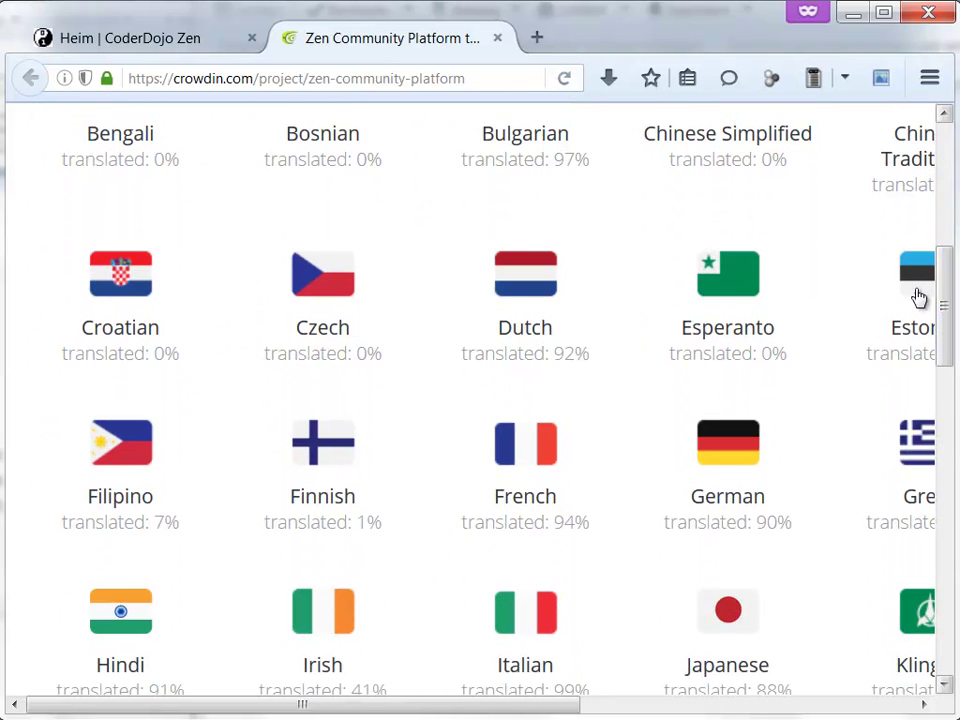
- Open the project's German translation and zoom the page out twice with Ctrl+minus
{"action": "left_click", "coordinate": [734, 463]}
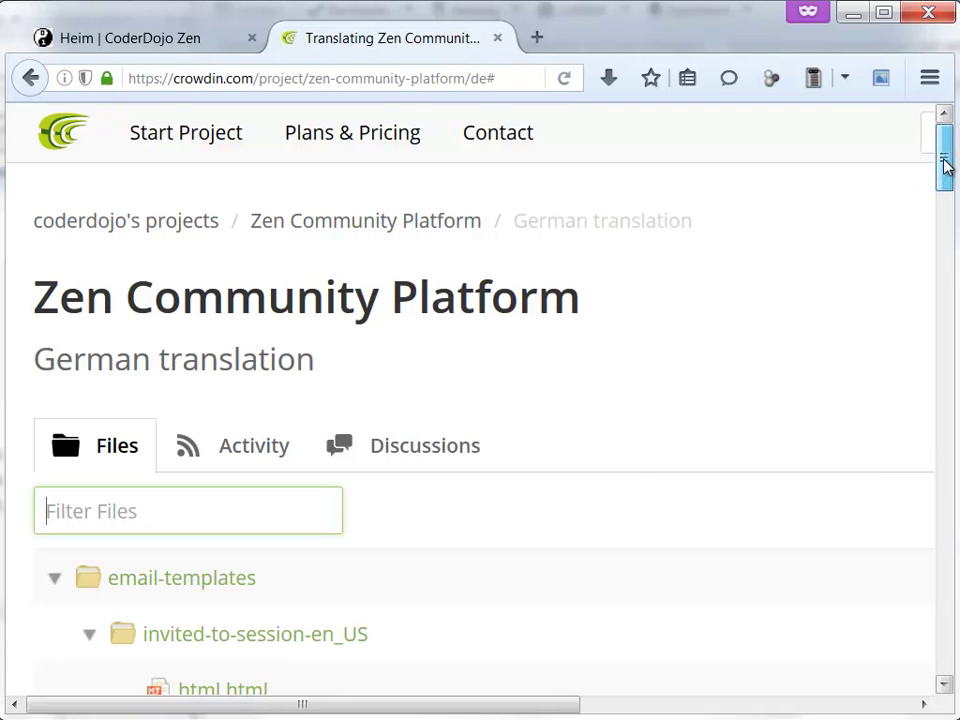
{"action": "left_click_drag", "start_coordinate": [945, 170], "coordinate": [945, 254]}
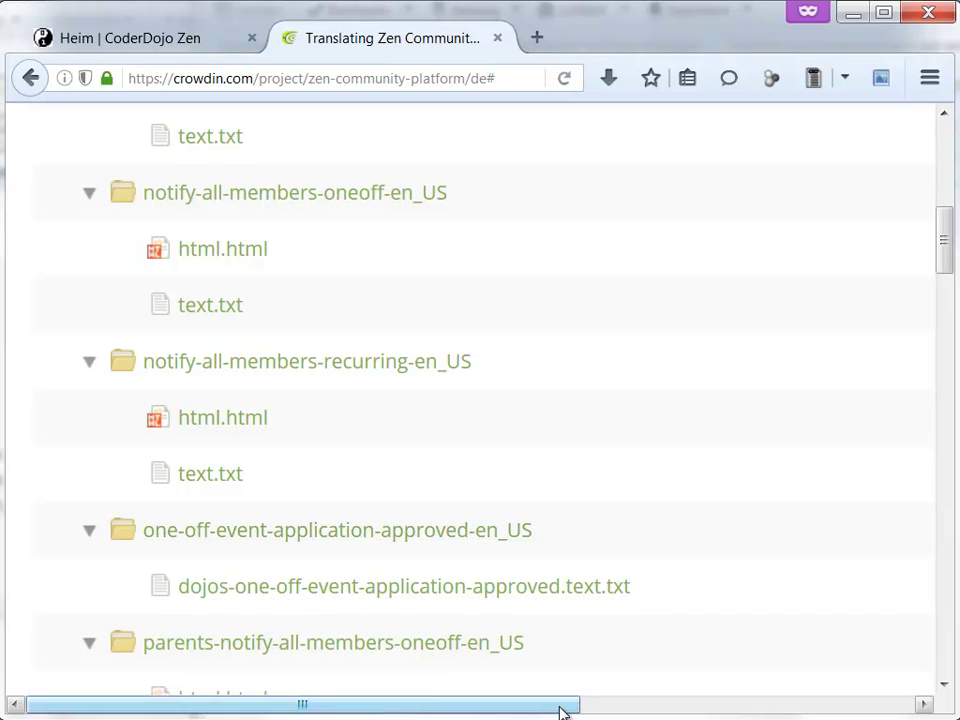
{"action": "key", "text": "ctrl+minus"}
{"action": "key", "text": "ctrl+minus"}
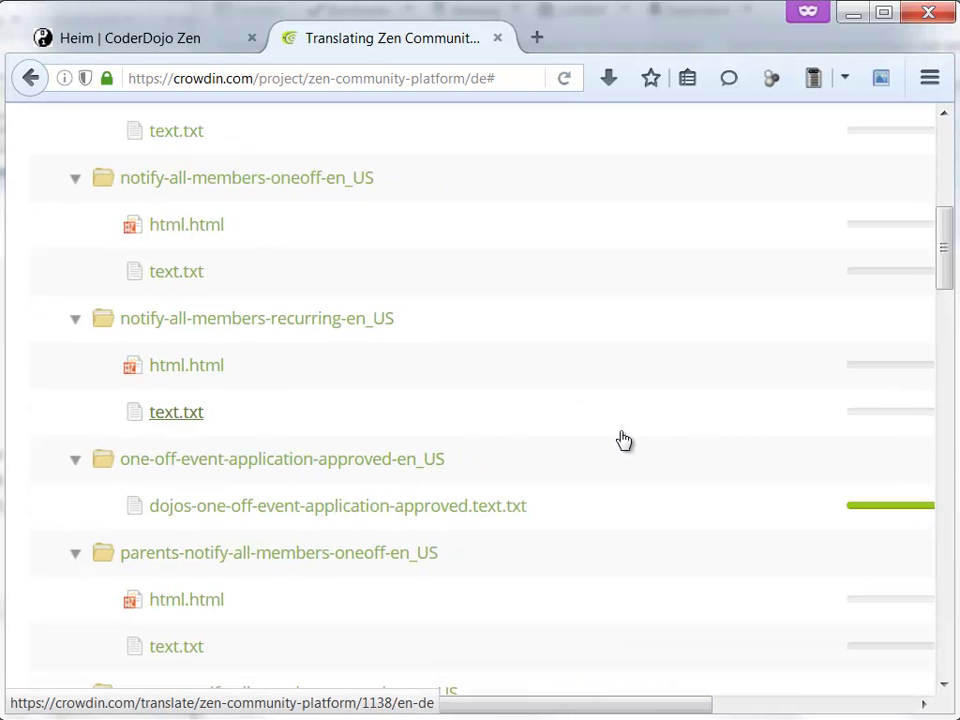
{"action": "key", "text": "ctrl+minus"}
{"action": "key", "text": "ctrl+minus"}
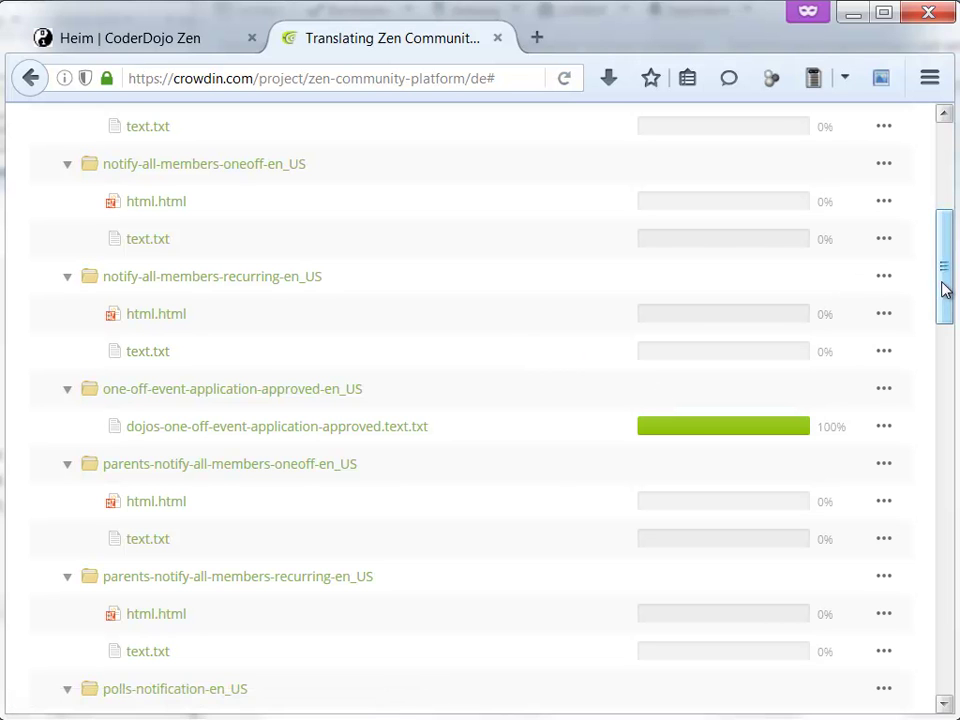
- Check the German file list: ticket-application templates at 0%, Salesforce email templates at 100%
{"action": "left_click_drag", "start_coordinate": [945, 287], "coordinate": [937, 253]}
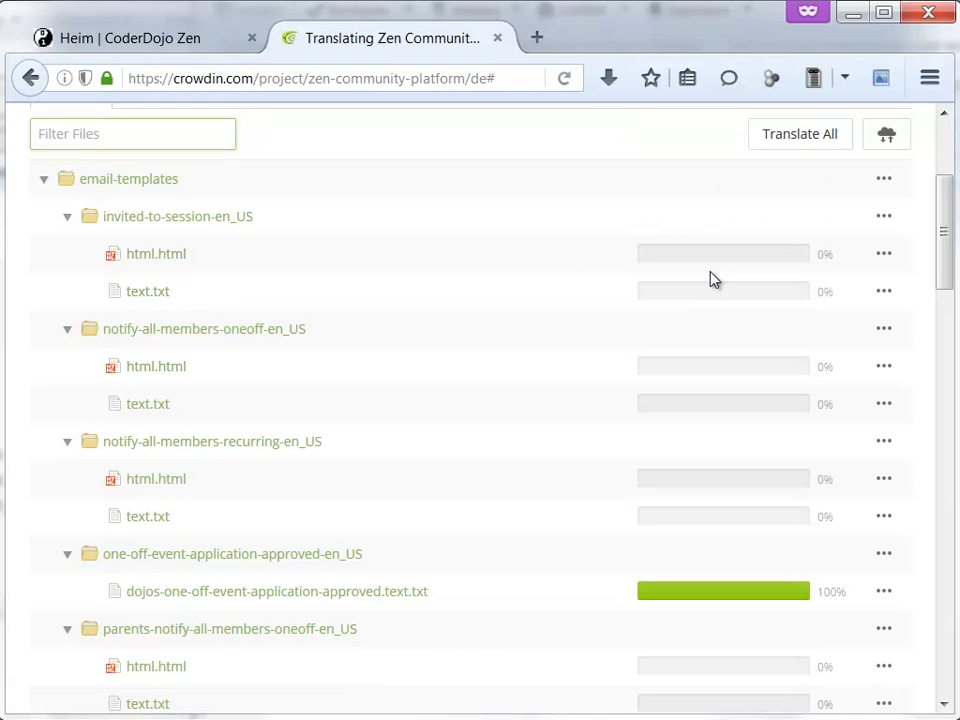
{"action": "mouse_move", "coordinate": [715, 263]}
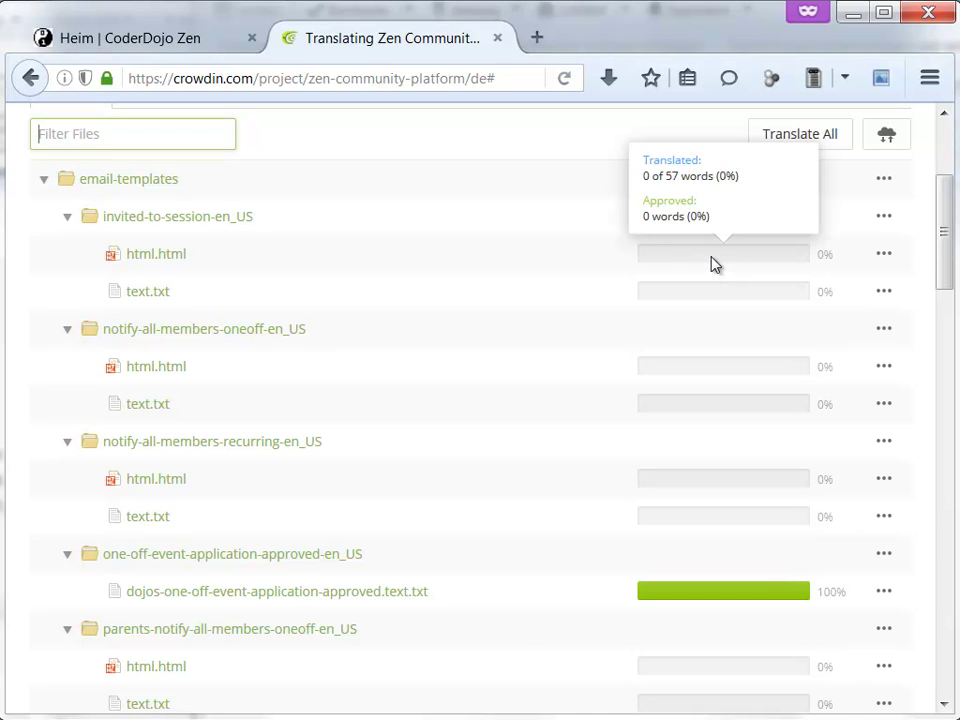
{"action": "mouse_move", "coordinate": [695, 598]}
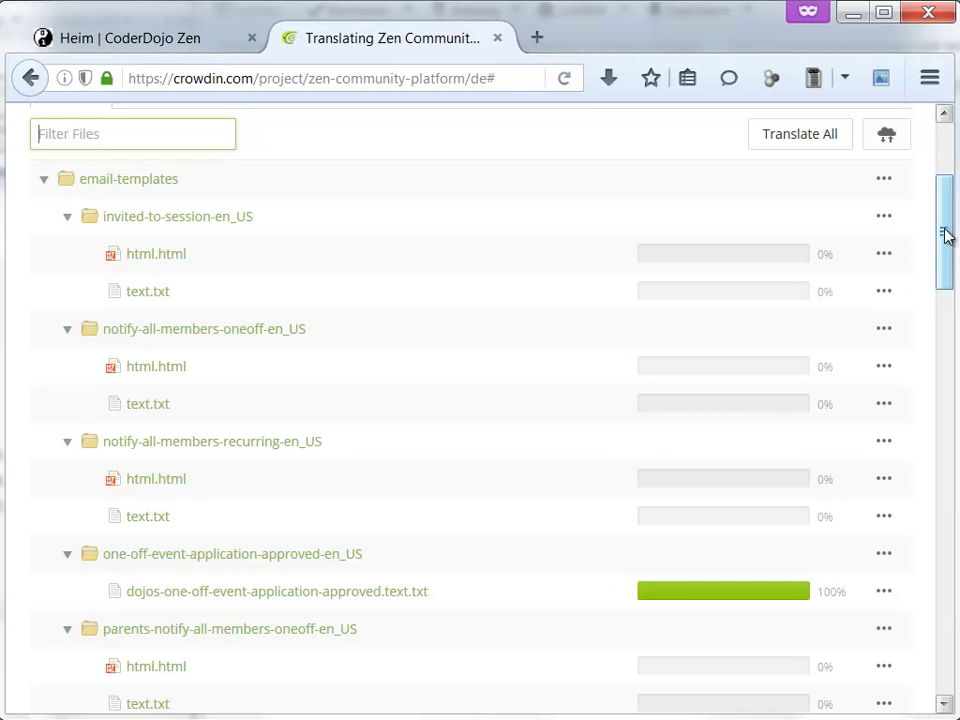
{"action": "left_click_drag", "start_coordinate": [945, 236], "coordinate": [943, 494]}
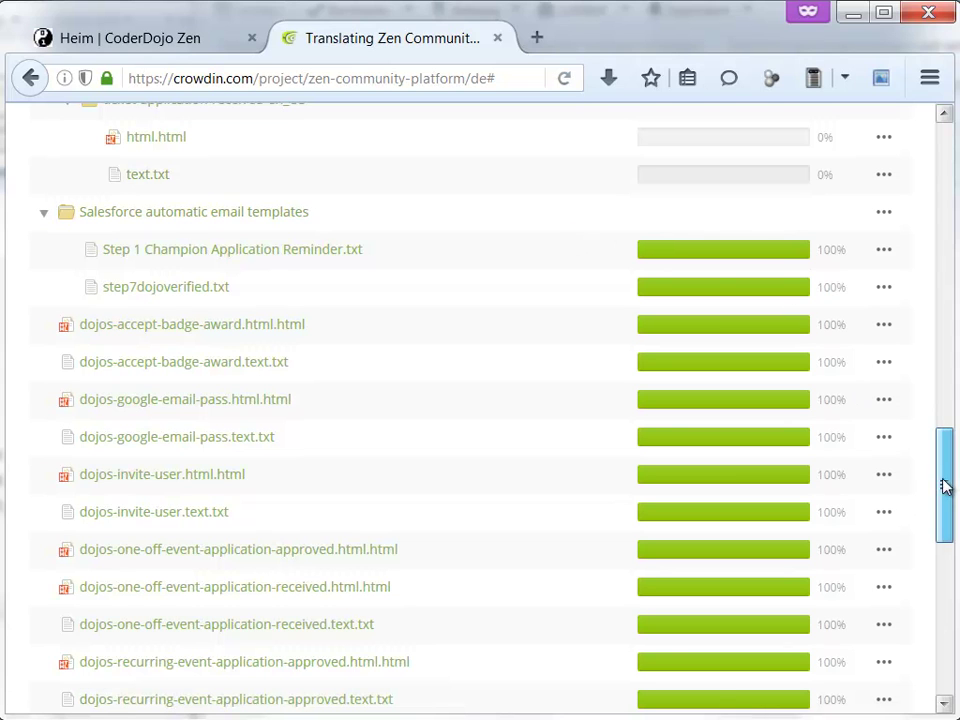
{"action": "left_click_drag", "start_coordinate": [945, 484], "coordinate": [936, 431]}
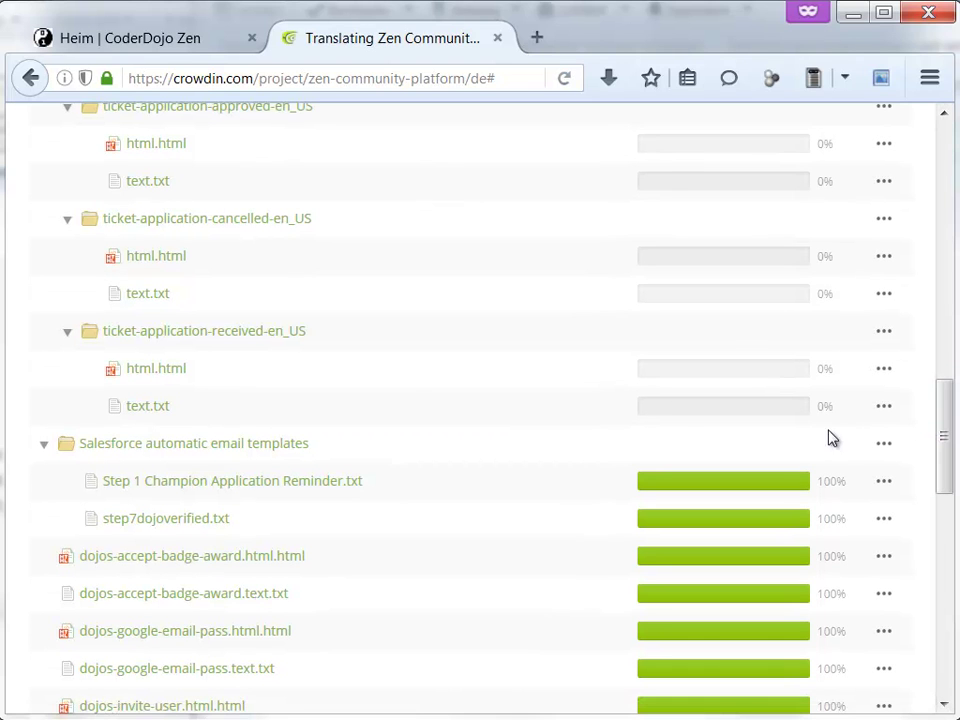
- Open ticket-application-received text.txt, signing in with a Google account and allowing Crowdin access
{"action": "left_click", "coordinate": [157, 408]}
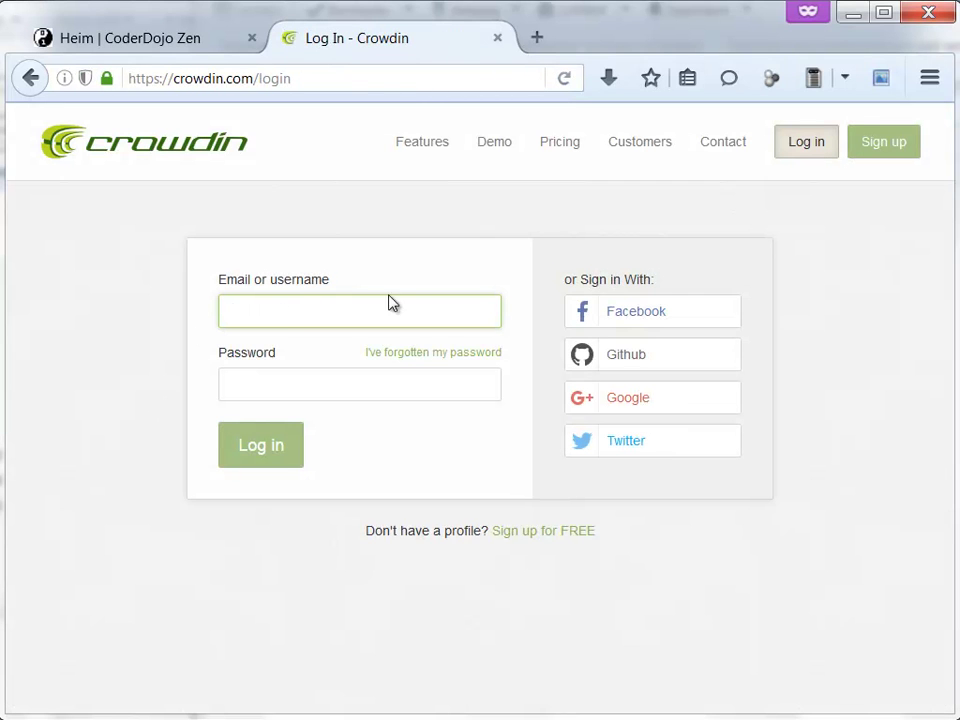
{"action": "left_click", "coordinate": [627, 413]}
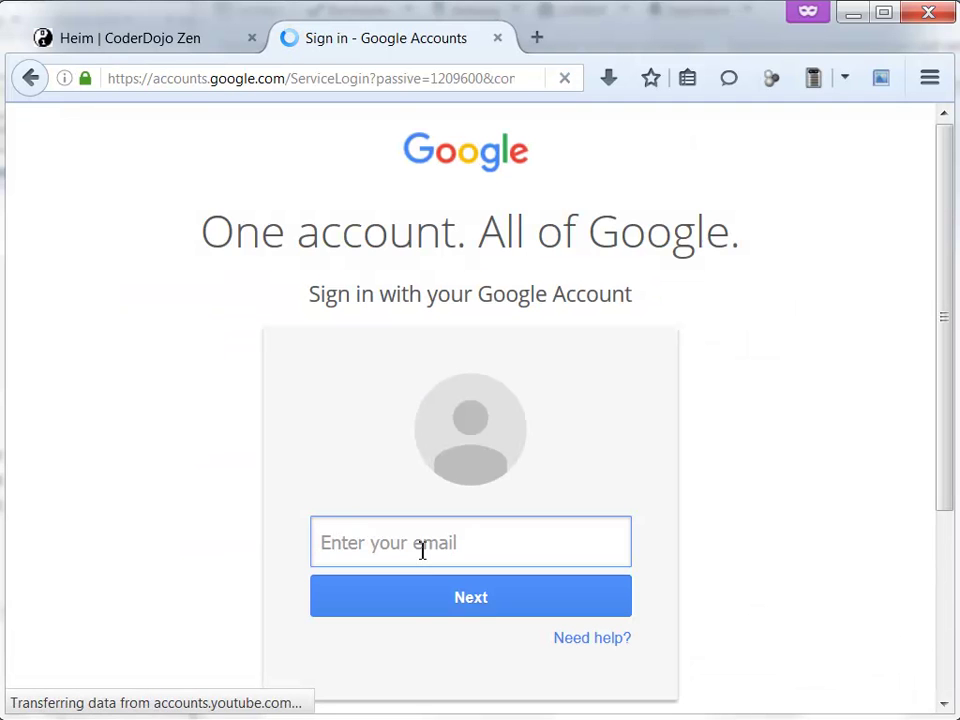
{"action": "left_click", "coordinate": [420, 611]}
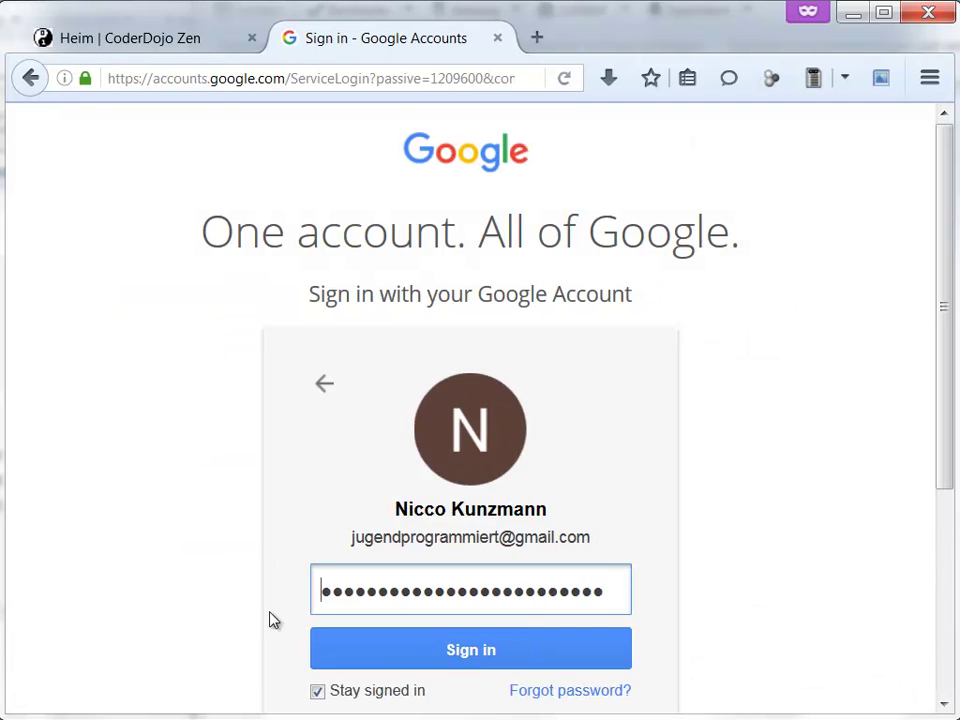
{"action": "left_click", "coordinate": [435, 662]}
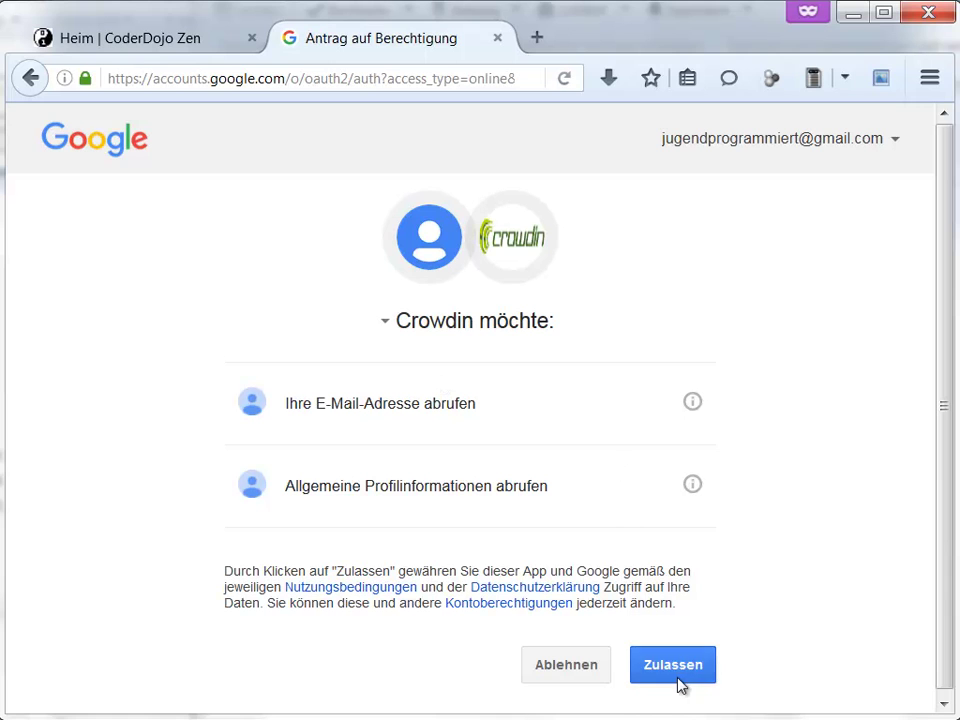
{"action": "left_click", "coordinate": [676, 676]}
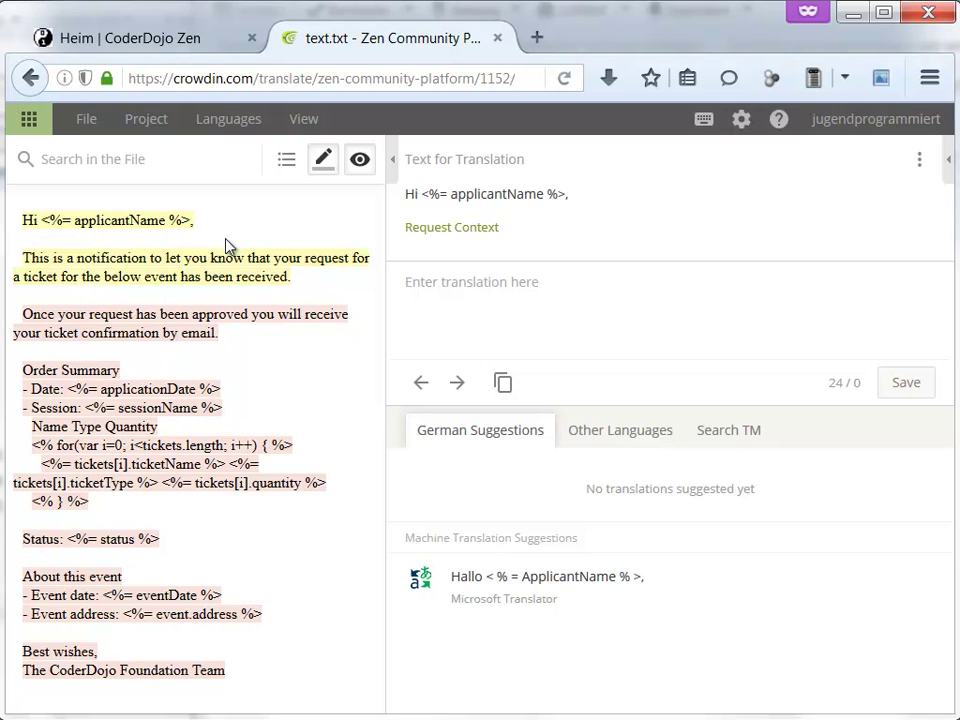
- Step through the text.txt strings, check the Zen footer's space after 'vorschlagen', then go back to the profile's Projects
{"action": "left_click", "coordinate": [111, 280]}
{"action": "left_click", "coordinate": [122, 335]}
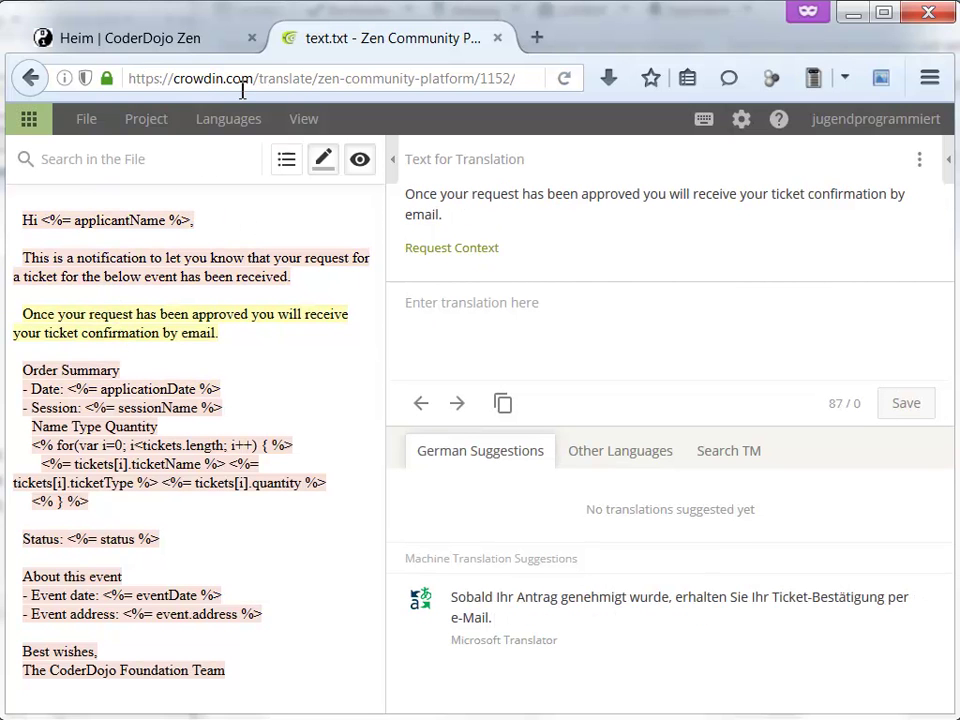
{"action": "left_click", "coordinate": [128, 28]}
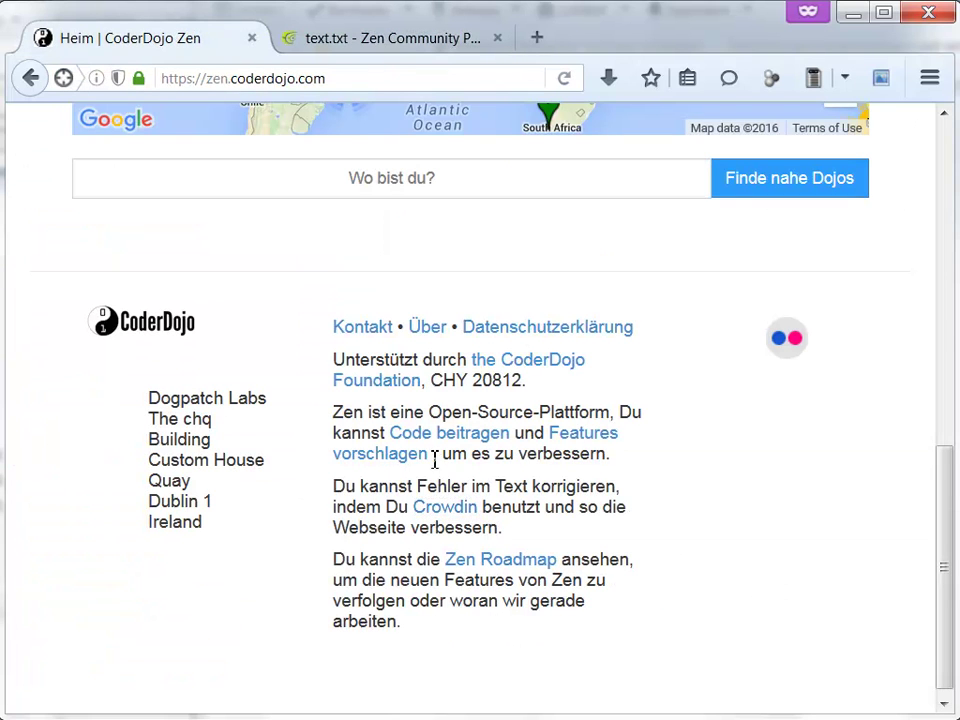
{"action": "left_click_drag", "start_coordinate": [435, 457], "coordinate": [432, 455]}
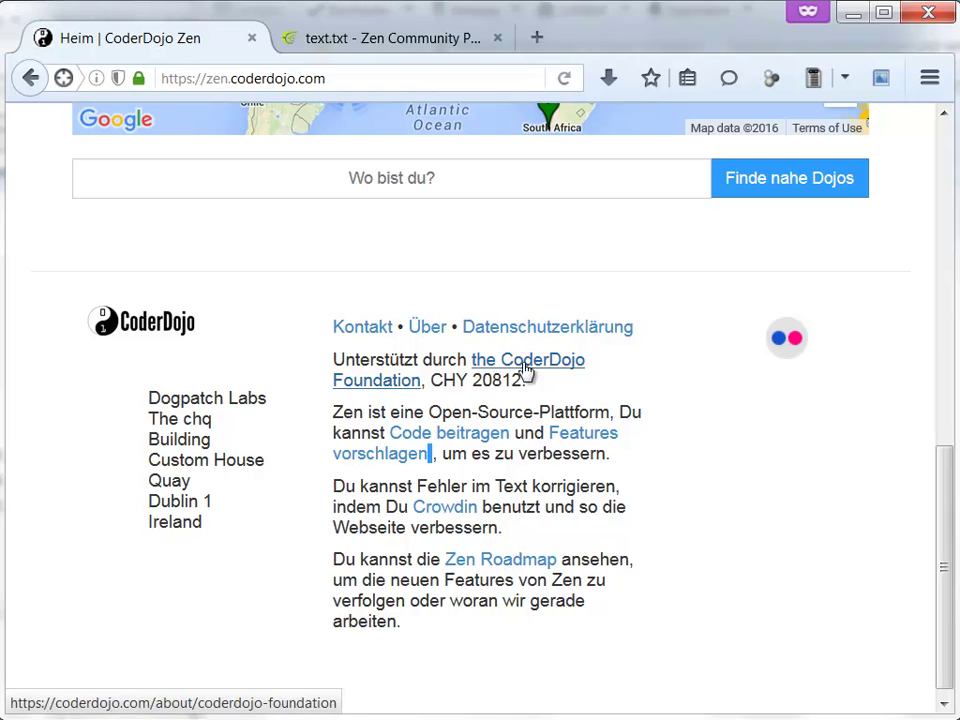
{"action": "left_click", "coordinate": [458, 390]}
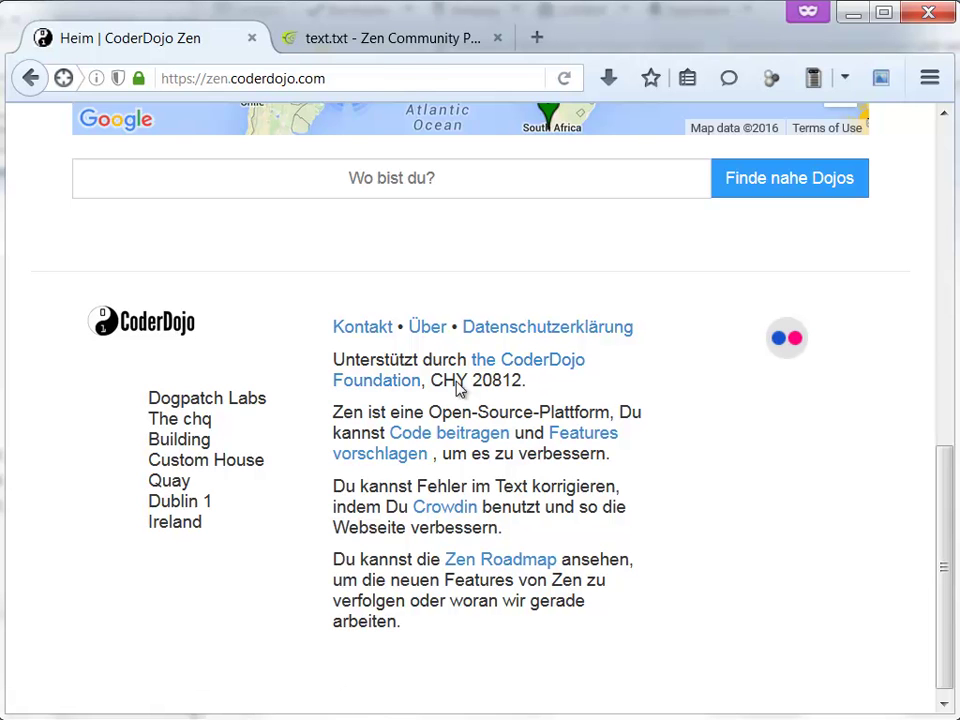
{"action": "left_click", "coordinate": [343, 44]}
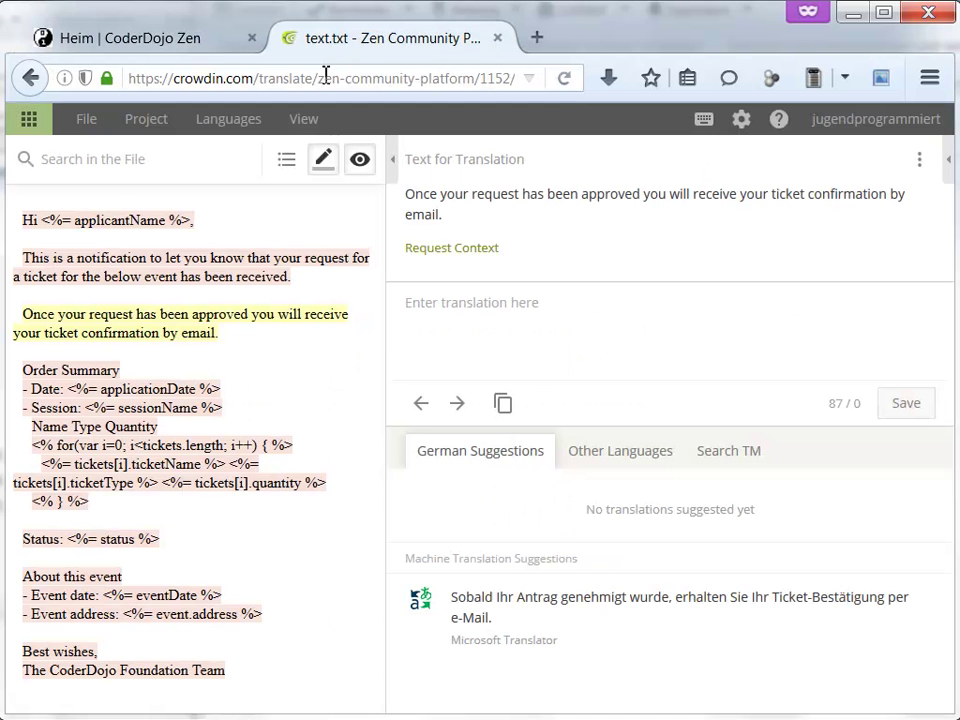
{"action": "left_click", "coordinate": [38, 82]}
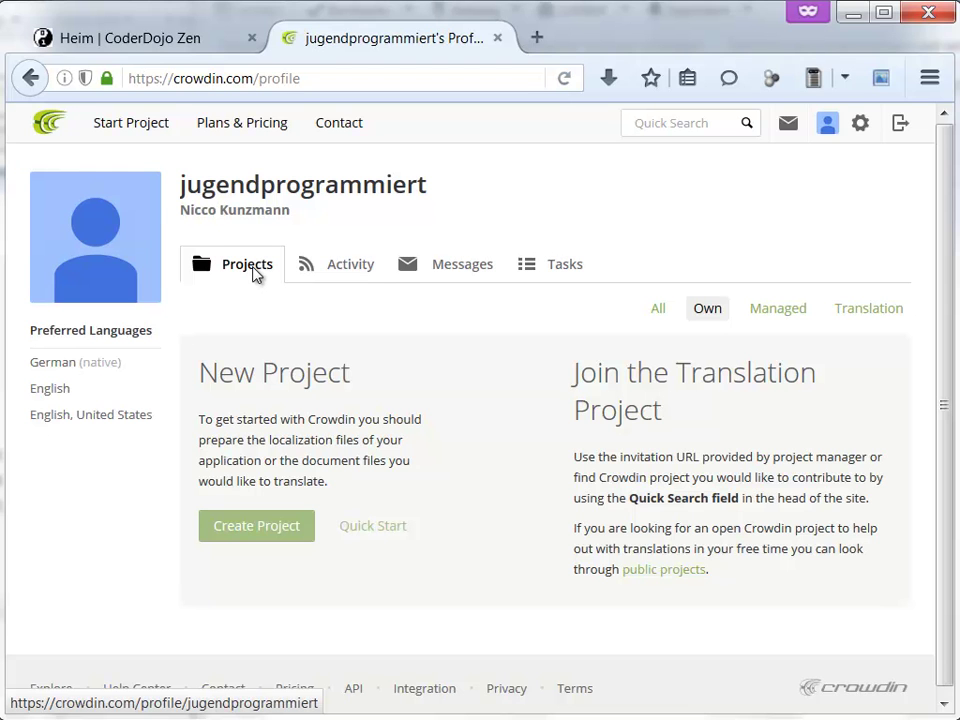
- Open the Zen footer's Crowdin link in a new tab and view the project page
{"action": "left_click", "coordinate": [183, 40]}
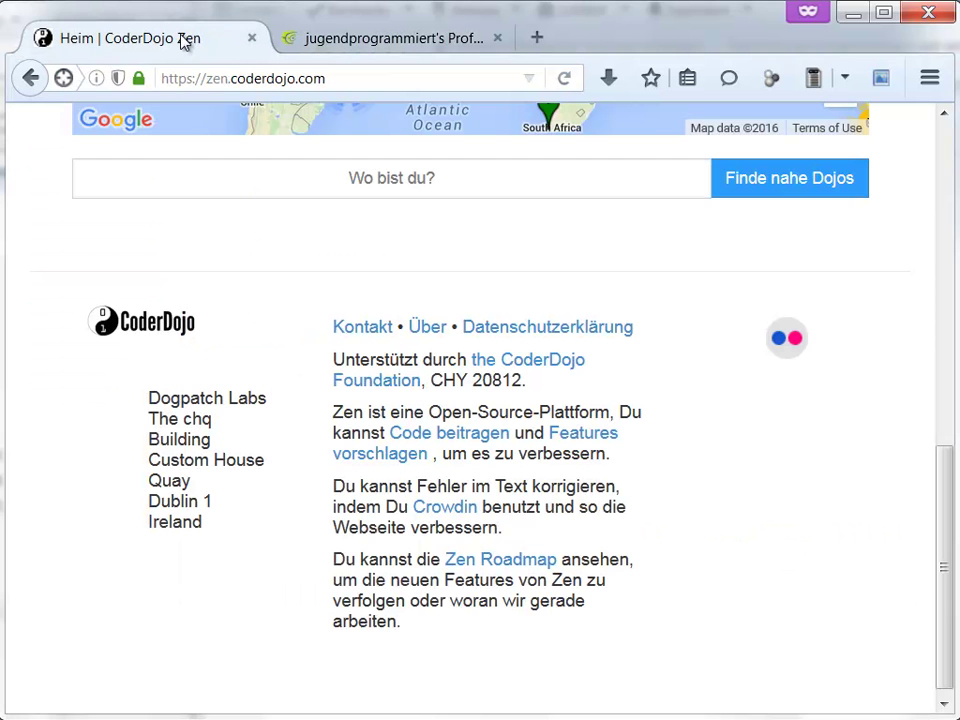
{"action": "middle_click", "coordinate": [444, 507]}
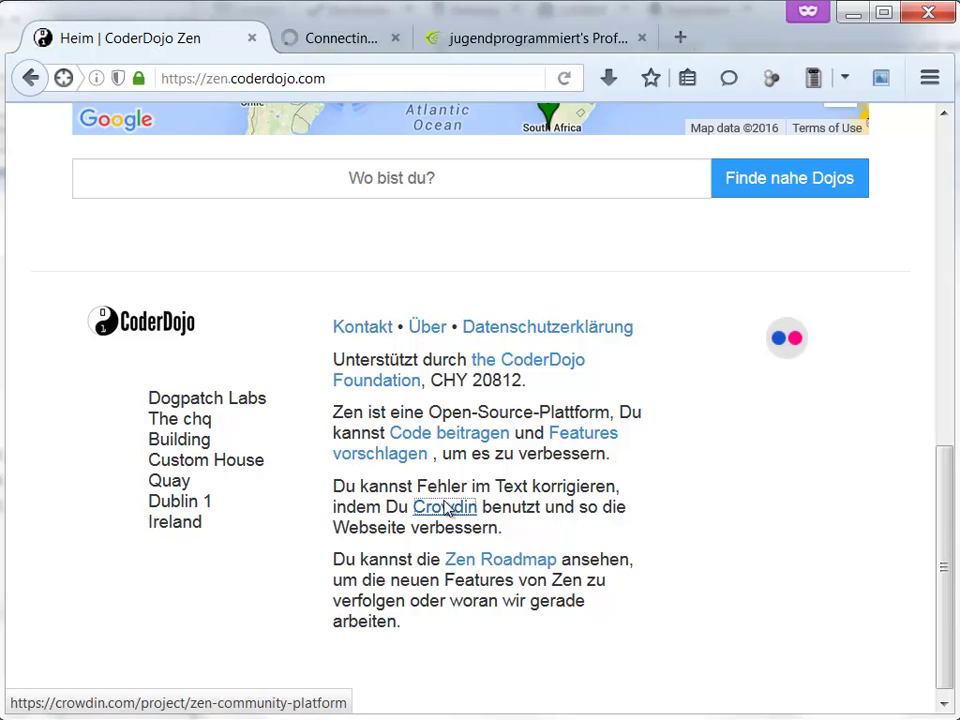
{"action": "left_click", "coordinate": [342, 44]}
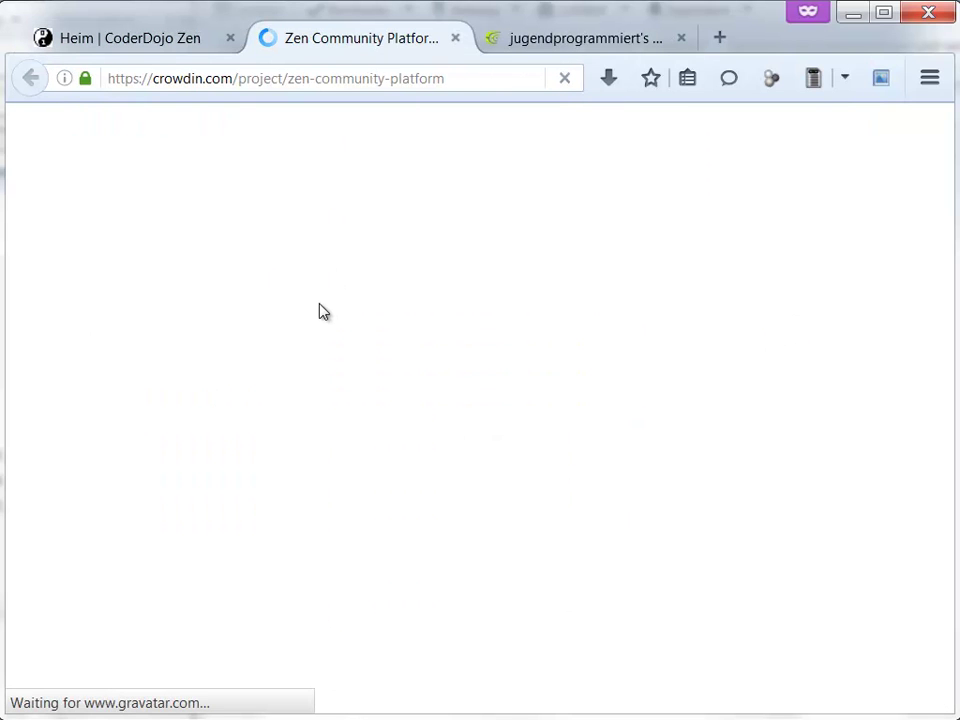
{"action": "scroll", "coordinate": [289, 456], "scroll_direction": "down", "scroll_amount": 3}
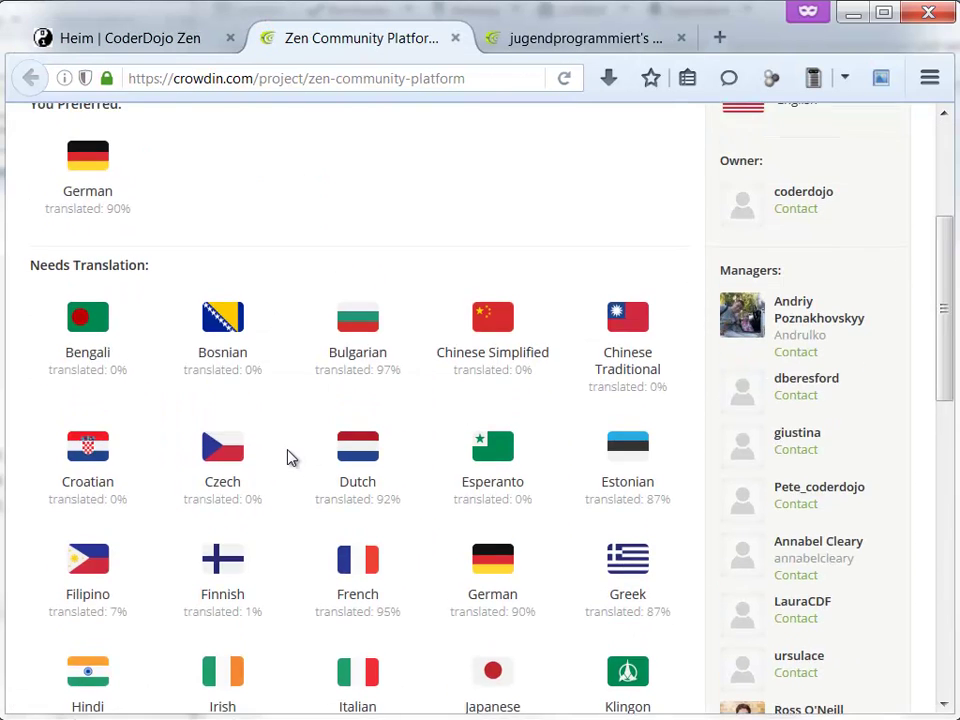
{"action": "scroll", "coordinate": [289, 456], "scroll_direction": "up", "scroll_amount": 3}
- Open the German translation and scroll the file list down to messages.po
{"action": "left_click", "coordinate": [99, 445]}
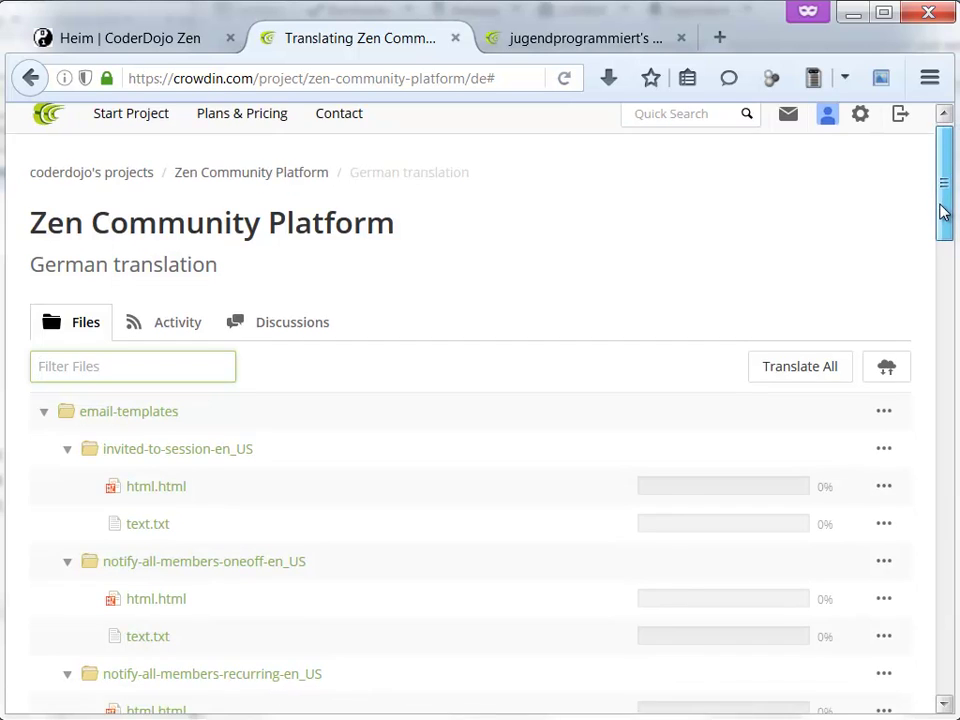
{"action": "left_click_drag", "start_coordinate": [939, 208], "coordinate": [940, 240]}
{"action": "scroll", "coordinate": [940, 240], "scroll_direction": "down", "scroll_amount": 1}
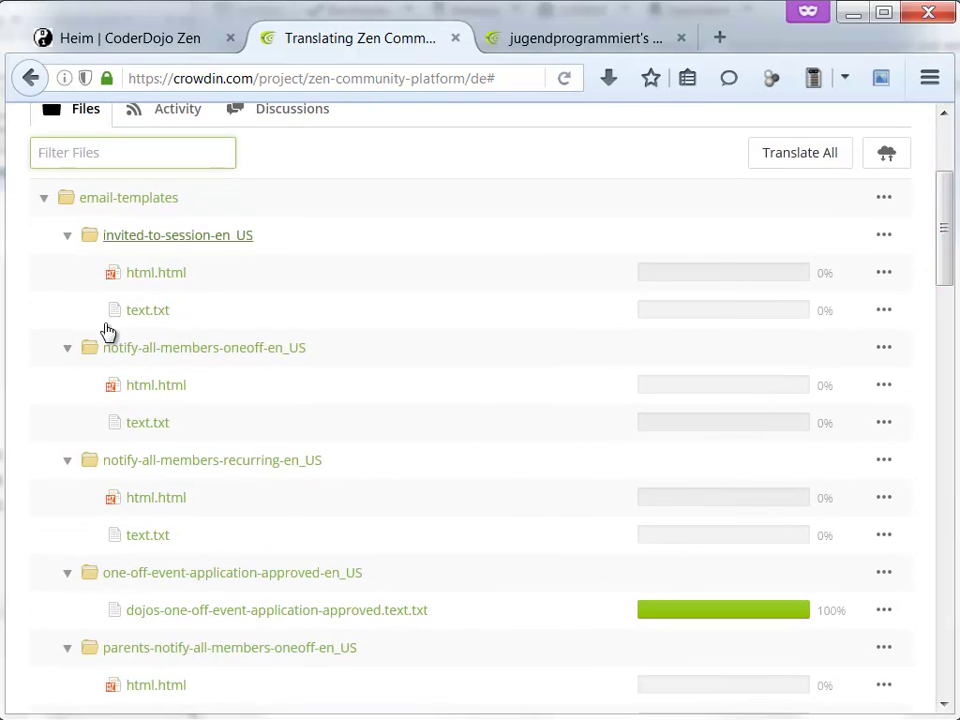
{"action": "scroll", "coordinate": [510, 435], "scroll_direction": "down", "scroll_amount": 5}
{"action": "scroll", "coordinate": [416, 453], "scroll_direction": "down", "scroll_amount": 4}
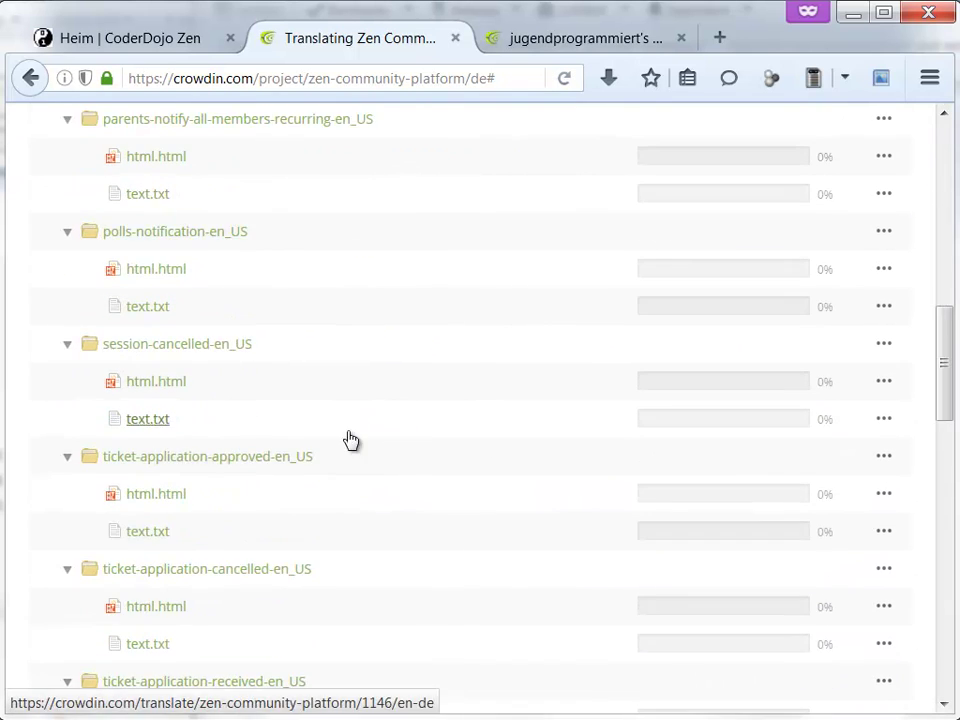
{"action": "scroll", "coordinate": [347, 438], "scroll_direction": "down", "scroll_amount": 4}
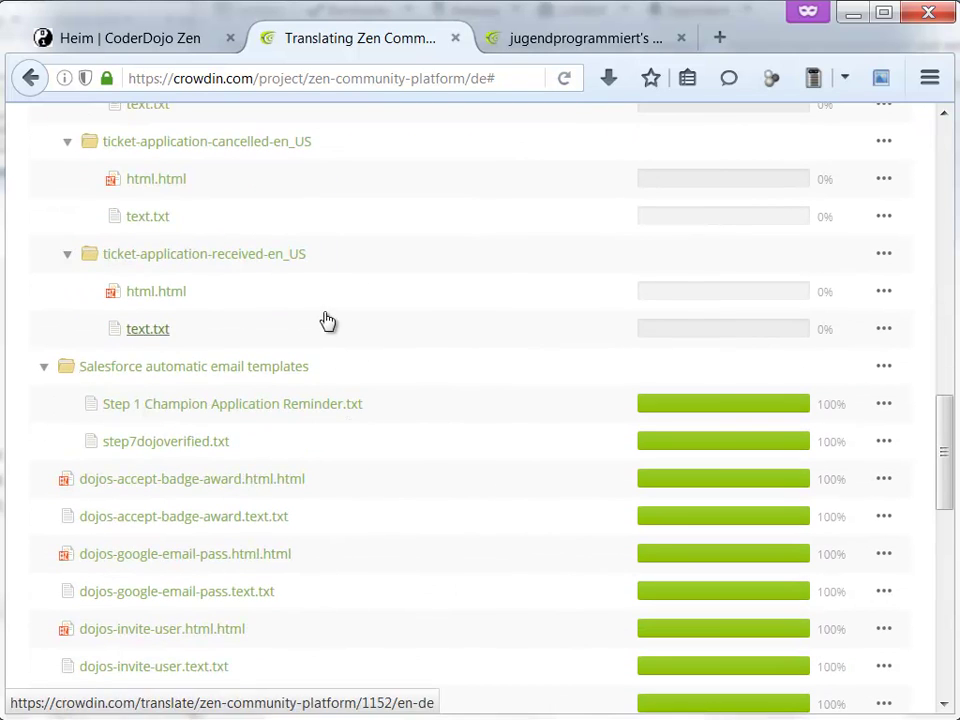
{"action": "scroll", "coordinate": [323, 325], "scroll_direction": "down", "scroll_amount": 2}
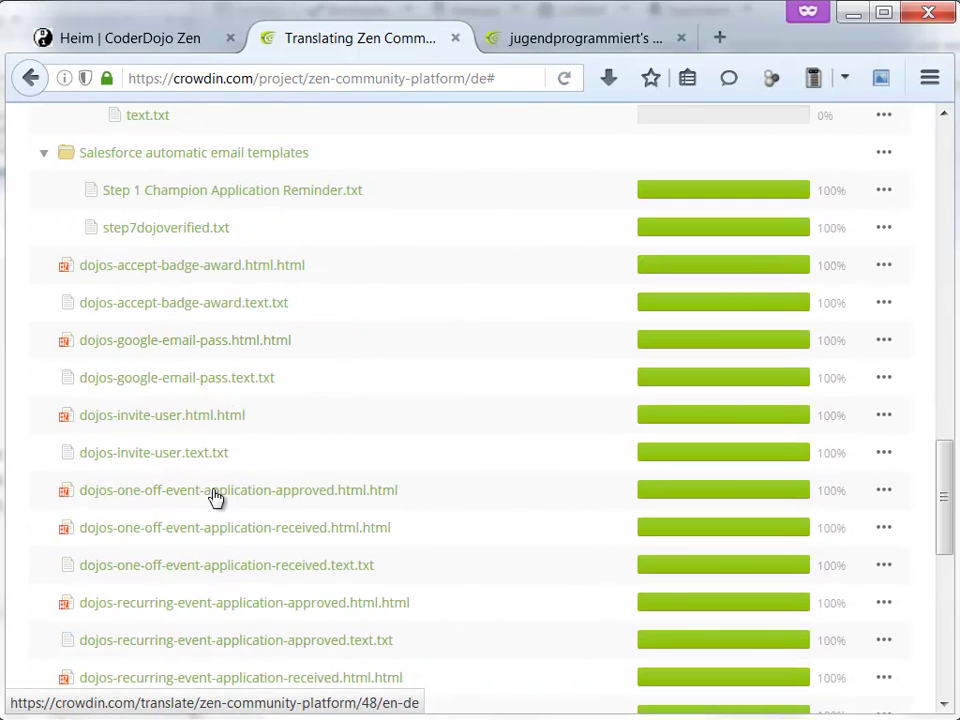
{"action": "scroll", "coordinate": [210, 527], "scroll_direction": "down", "scroll_amount": 3}
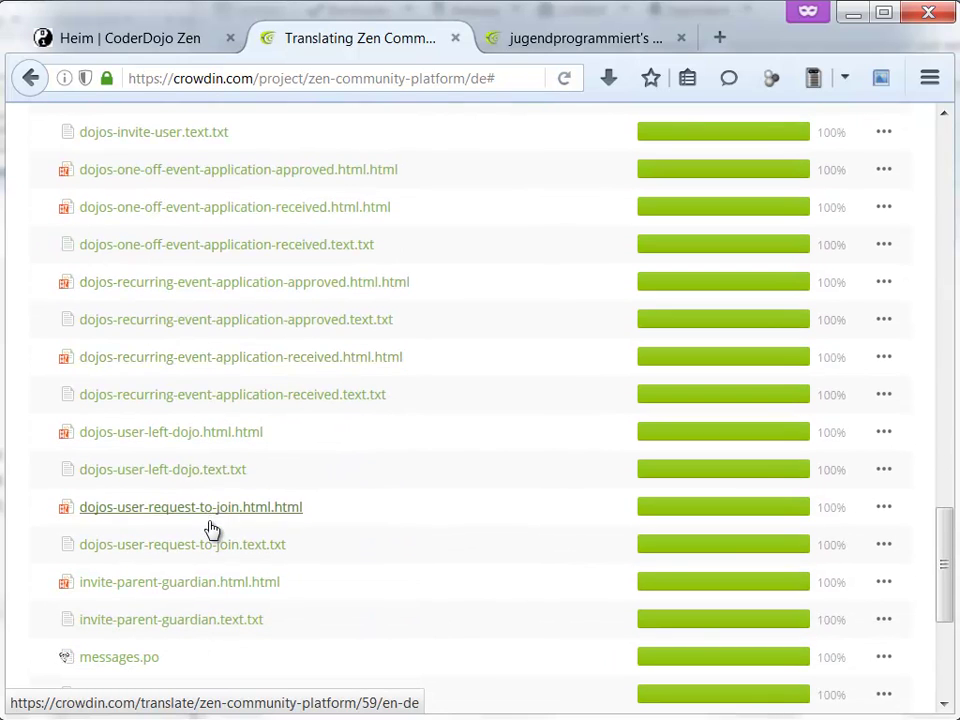
{"action": "scroll", "coordinate": [218, 398], "scroll_direction": "down", "scroll_amount": 2}
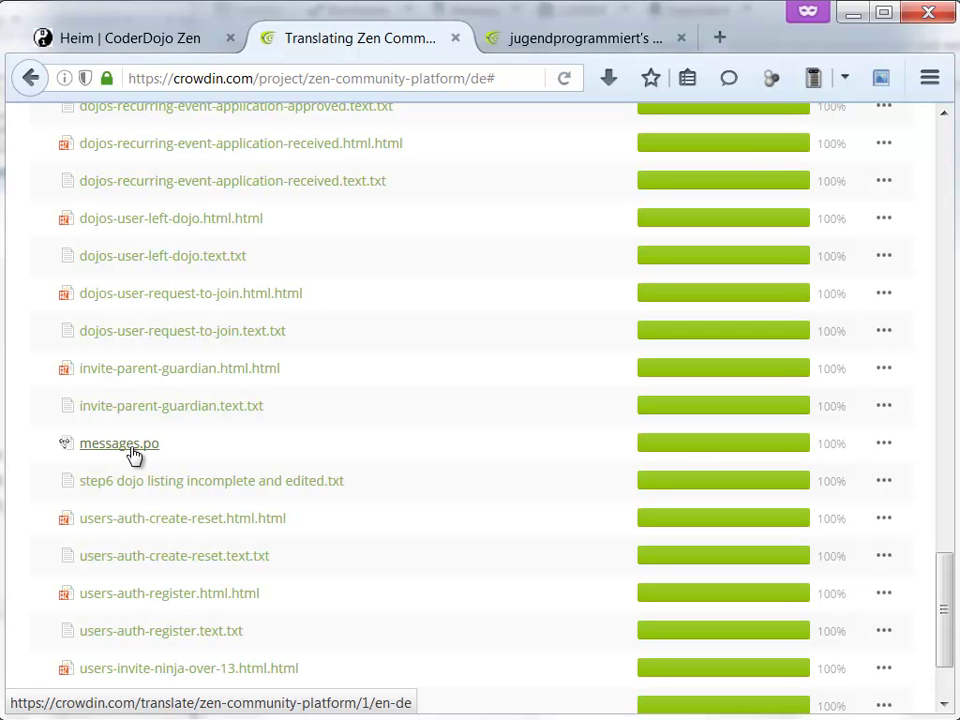
- Open messages.po, search 'vorschlagen' and compare the 'Features vorschlagen' translation with the Zen footer
{"action": "left_click", "coordinate": [134, 454]}
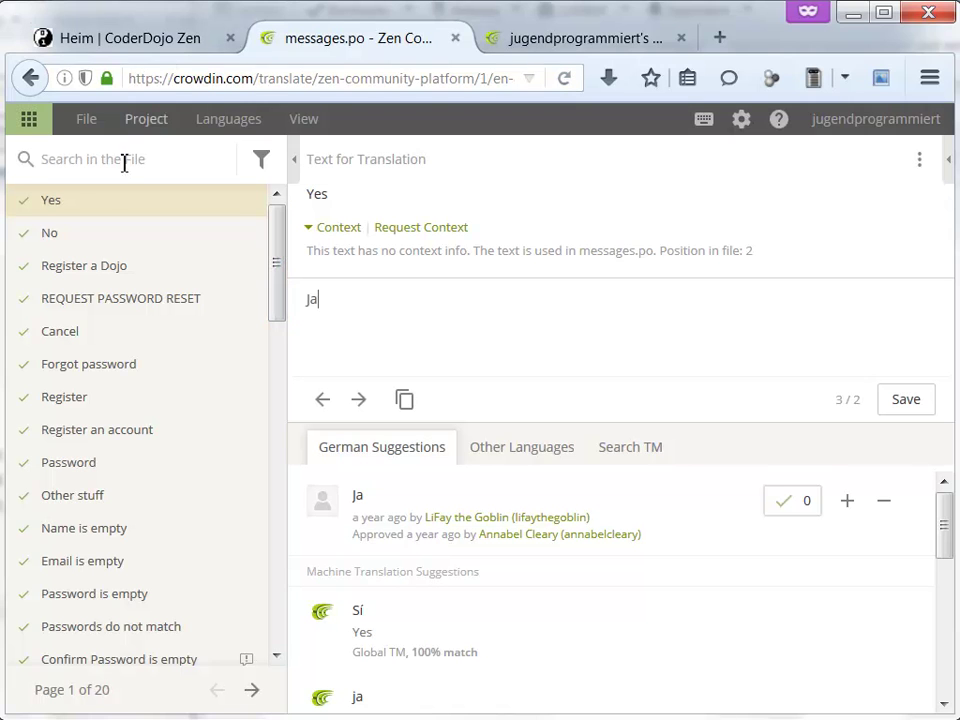
{"action": "left_click", "coordinate": [160, 42]}
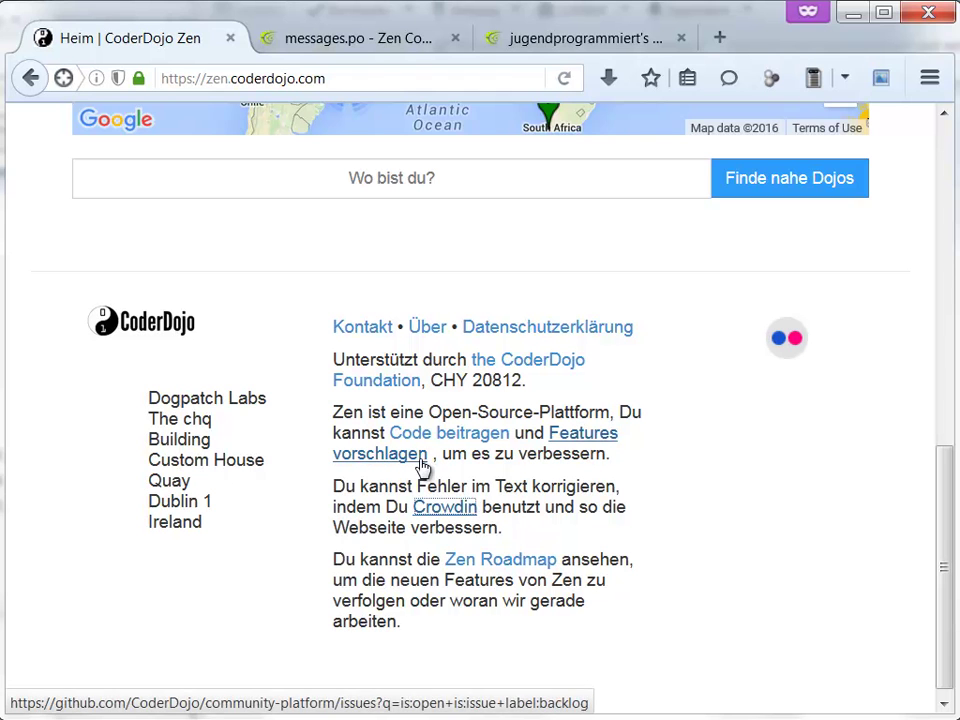
{"action": "left_click", "coordinate": [370, 42]}
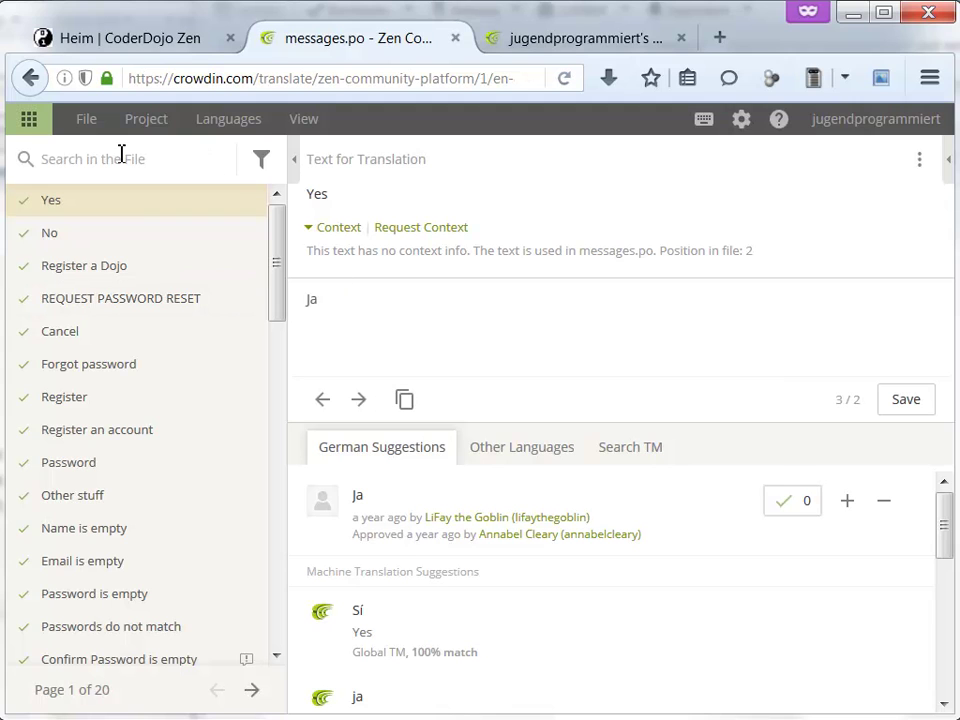
{"action": "type", "text": "vorschlagen"}
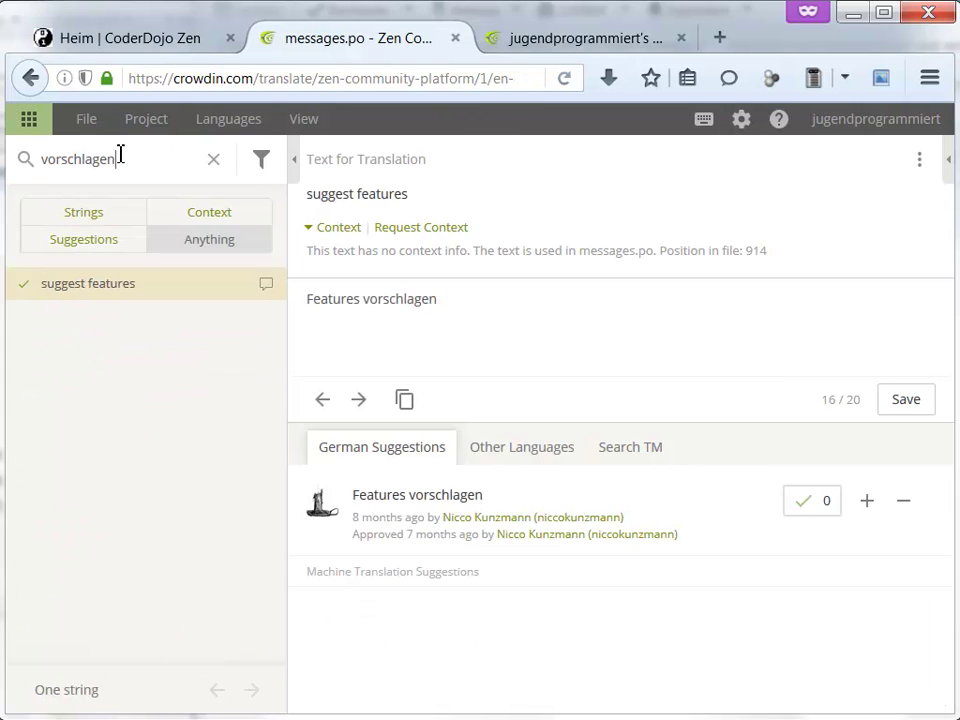
{"action": "left_click", "coordinate": [489, 296]}
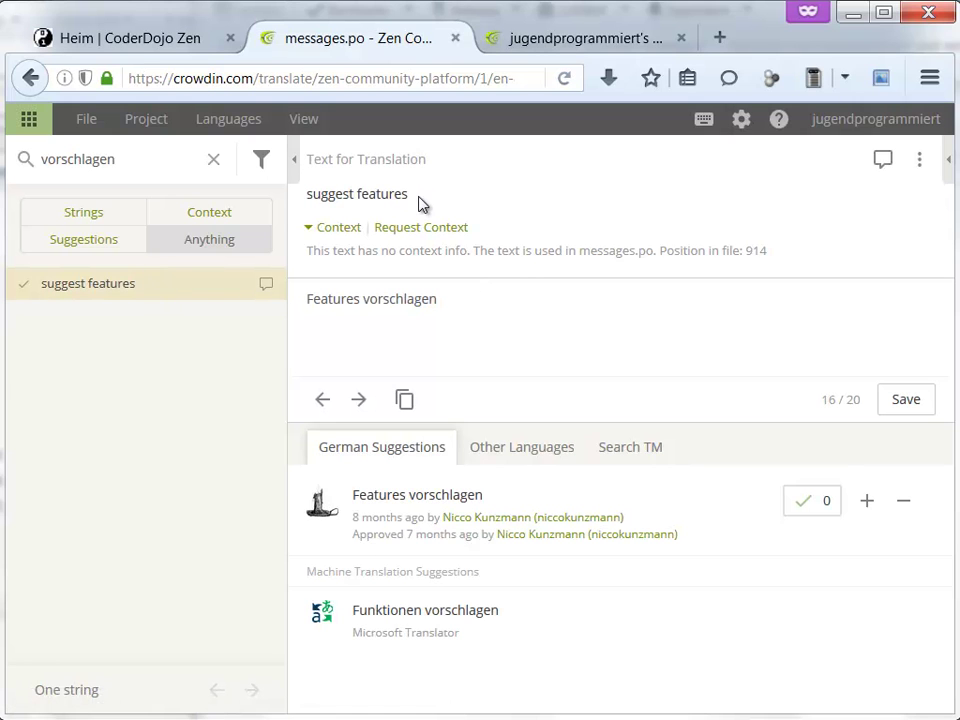
{"action": "left_click", "coordinate": [150, 41]}
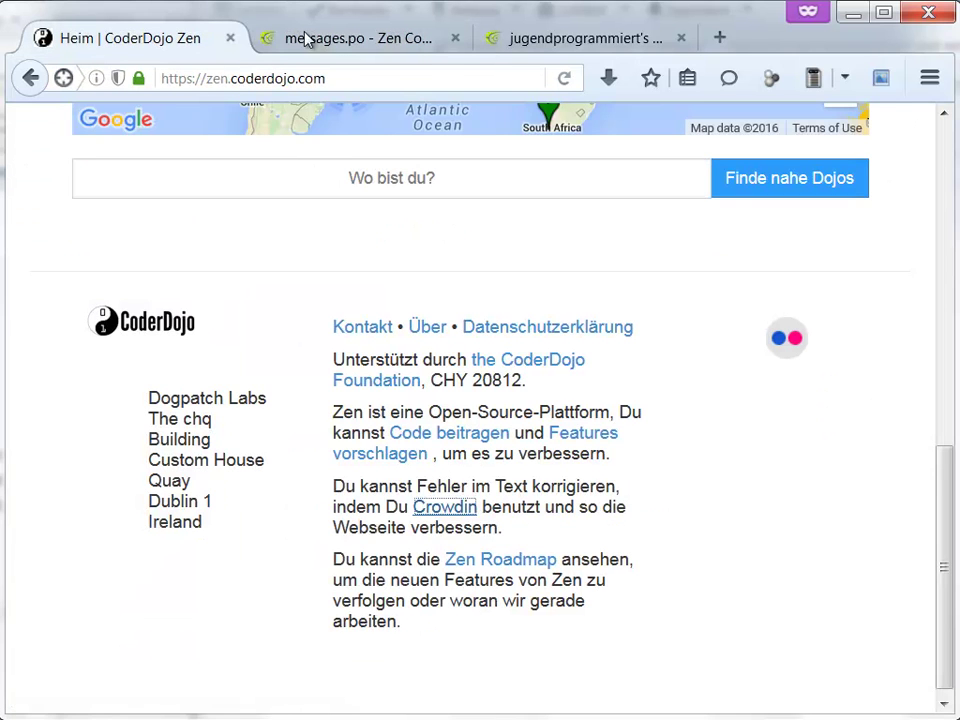
{"action": "left_click", "coordinate": [334, 42]}
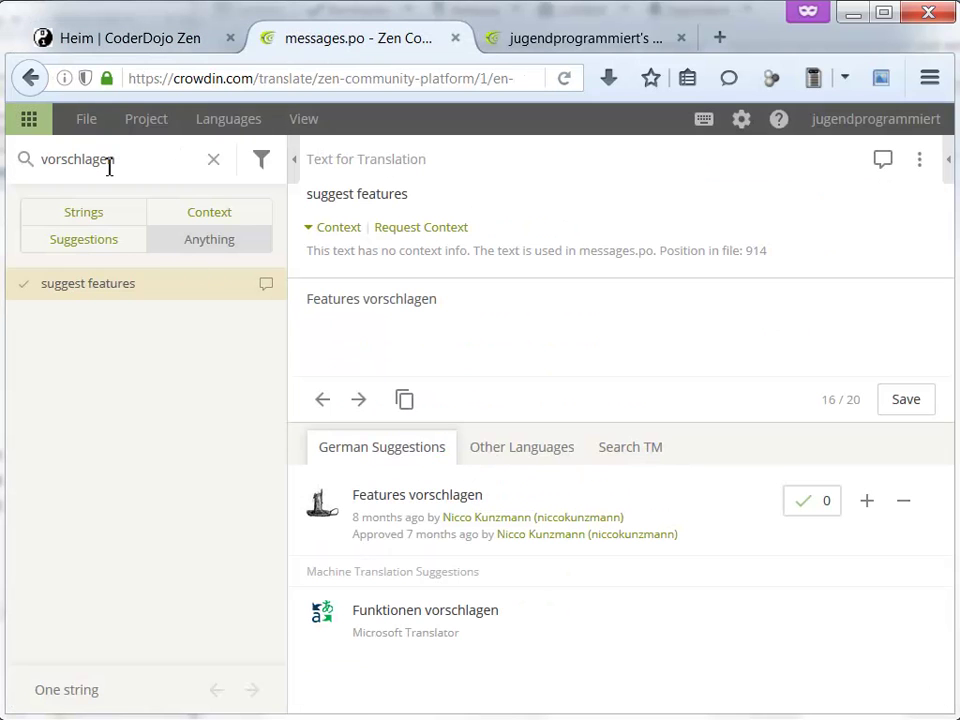
- Search 'verbessern' and compare the 'to help make it better.' translation with the Zen footer
{"action": "left_click_drag", "start_coordinate": [130, 166], "coordinate": [6, 143]}
{"action": "type", "text": "verbessern"}
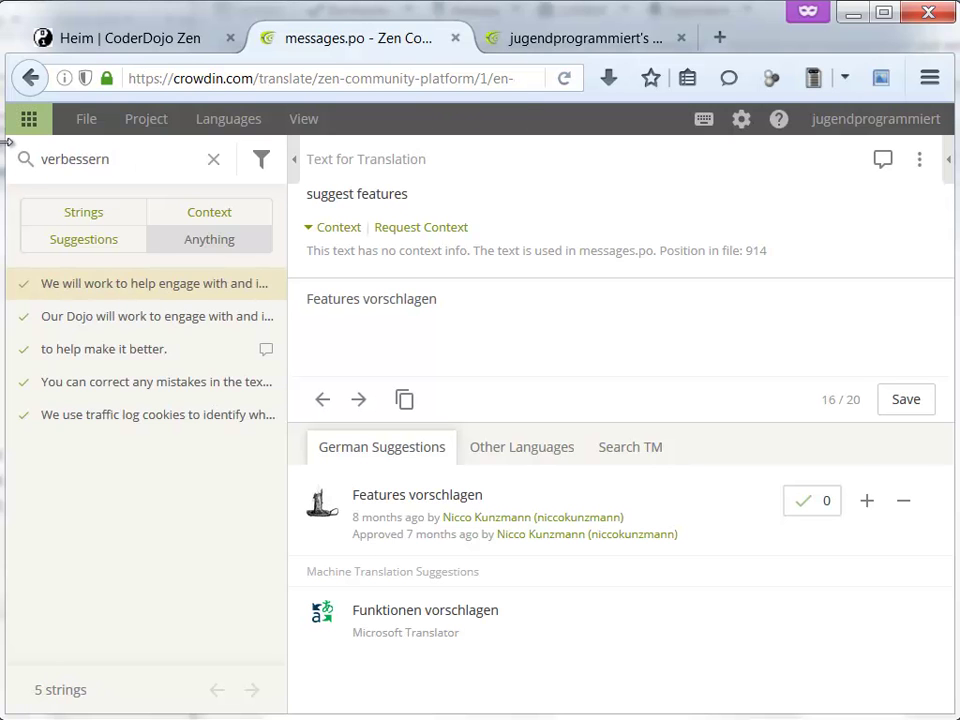
{"action": "left_click", "coordinate": [128, 352]}
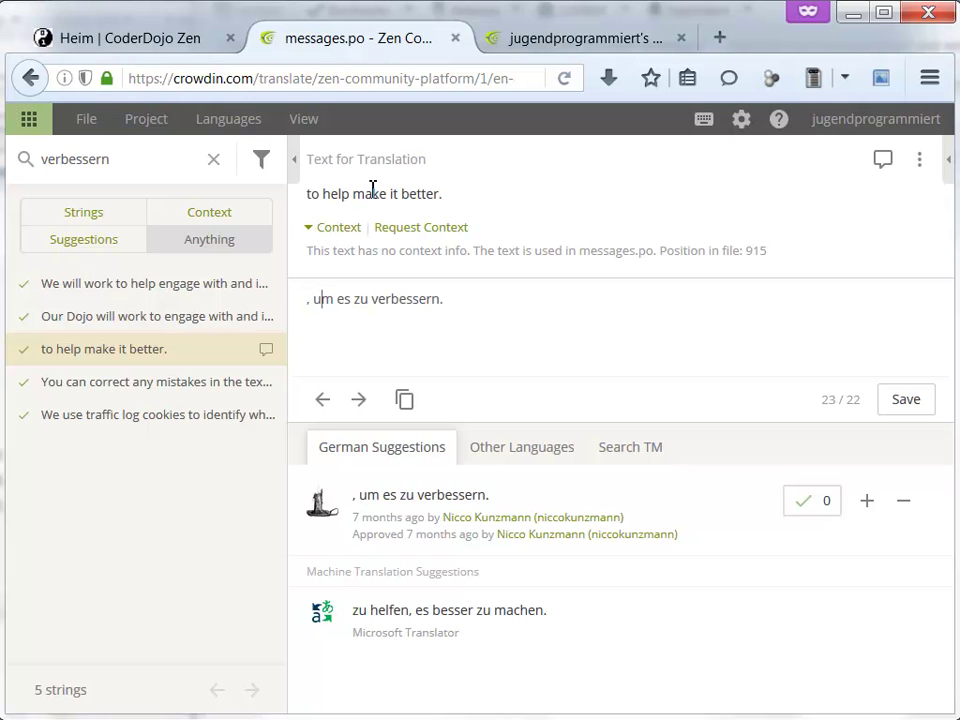
{"action": "left_click", "coordinate": [165, 38]}
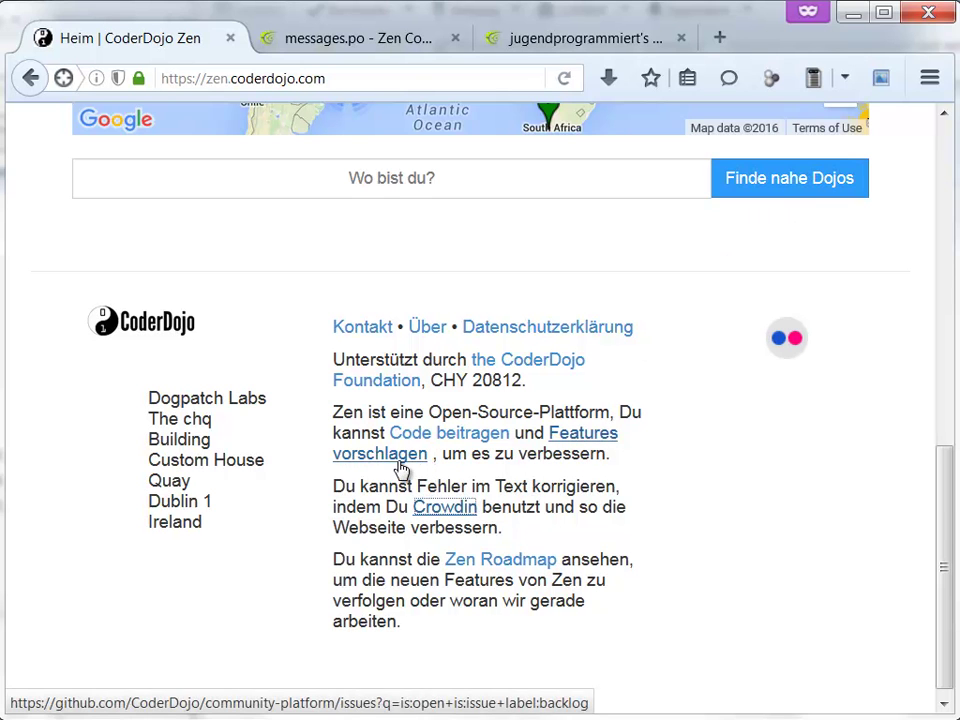
{"action": "left_click", "coordinate": [366, 40]}
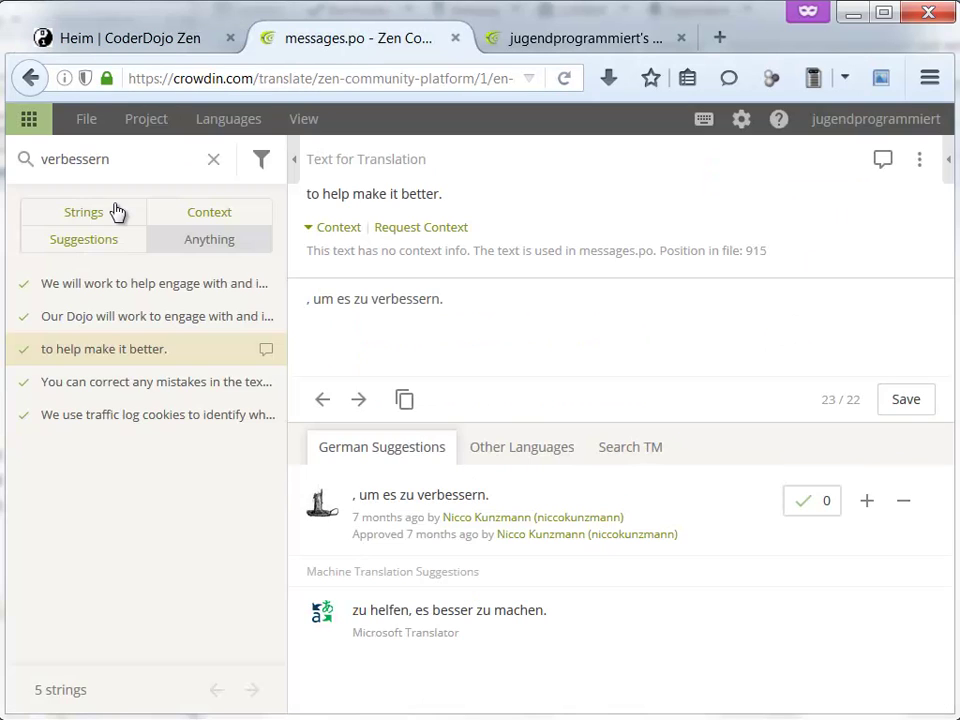
- Search 'features', inspect the 'suggest features' string, then scroll the Zen page to the top
{"action": "double_click", "coordinate": [122, 159]}
{"action": "type", "text": "features"}
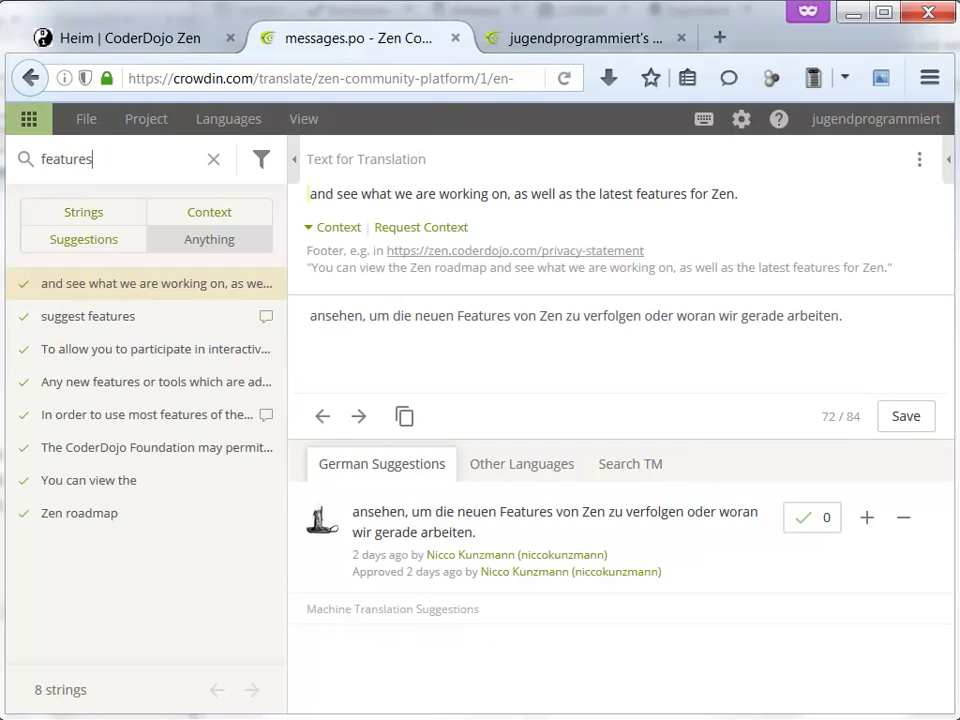
{"action": "left_click", "coordinate": [122, 322]}
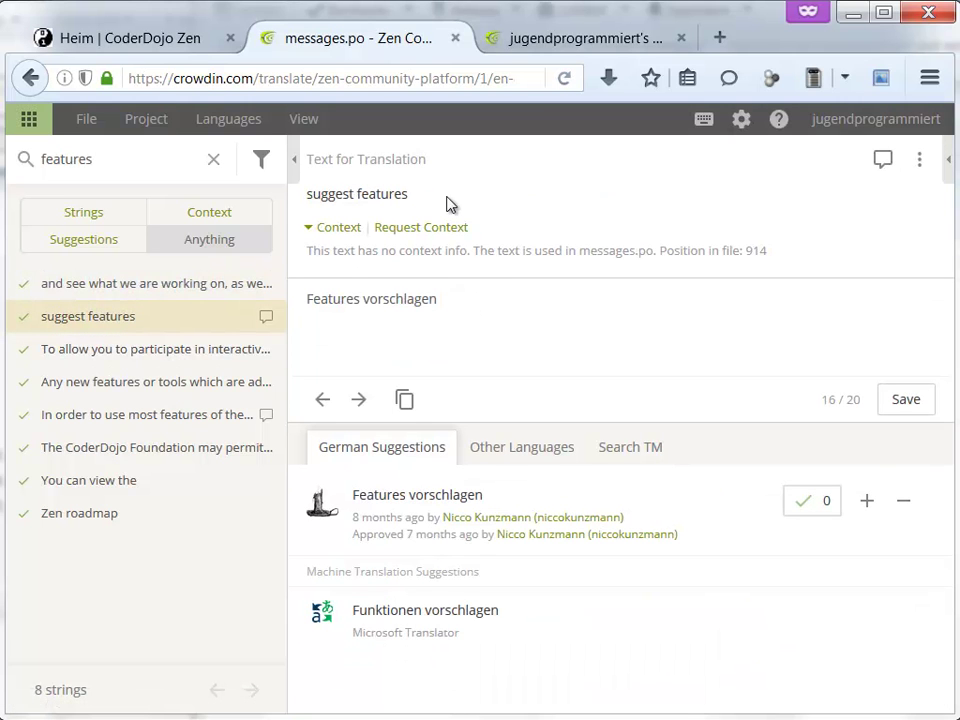
{"action": "left_click_drag", "start_coordinate": [424, 205], "coordinate": [390, 195]}
{"action": "left_click", "coordinate": [148, 45]}
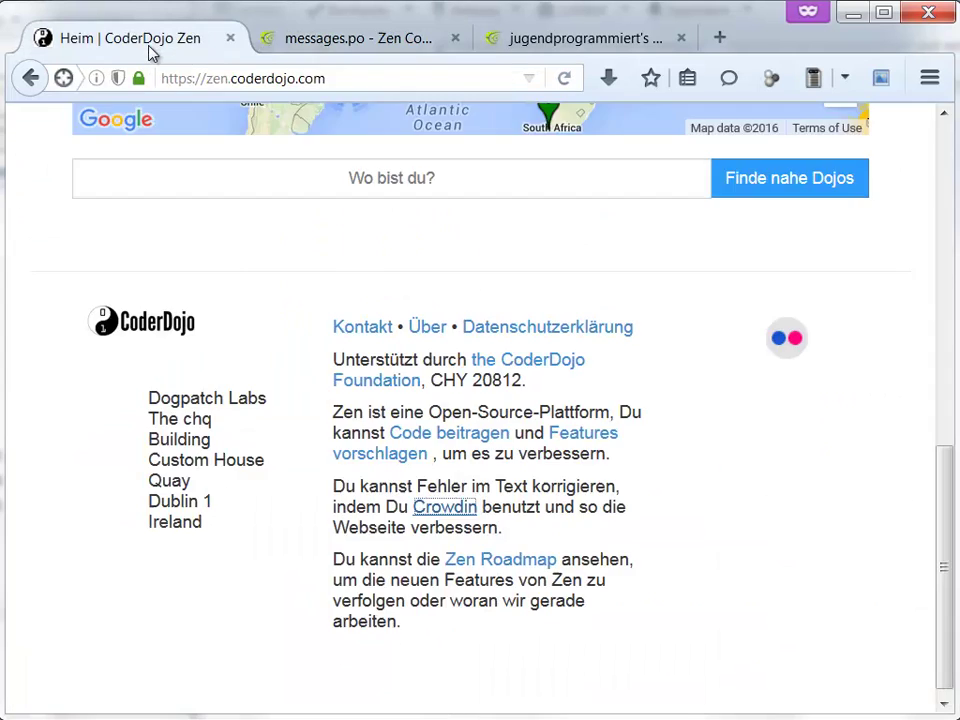
{"action": "left_click_drag", "start_coordinate": [945, 478], "coordinate": [930, 183]}
- Switch the Zen site to English (United States) and scroll to the footer
{"action": "left_click", "coordinate": [846, 139]}
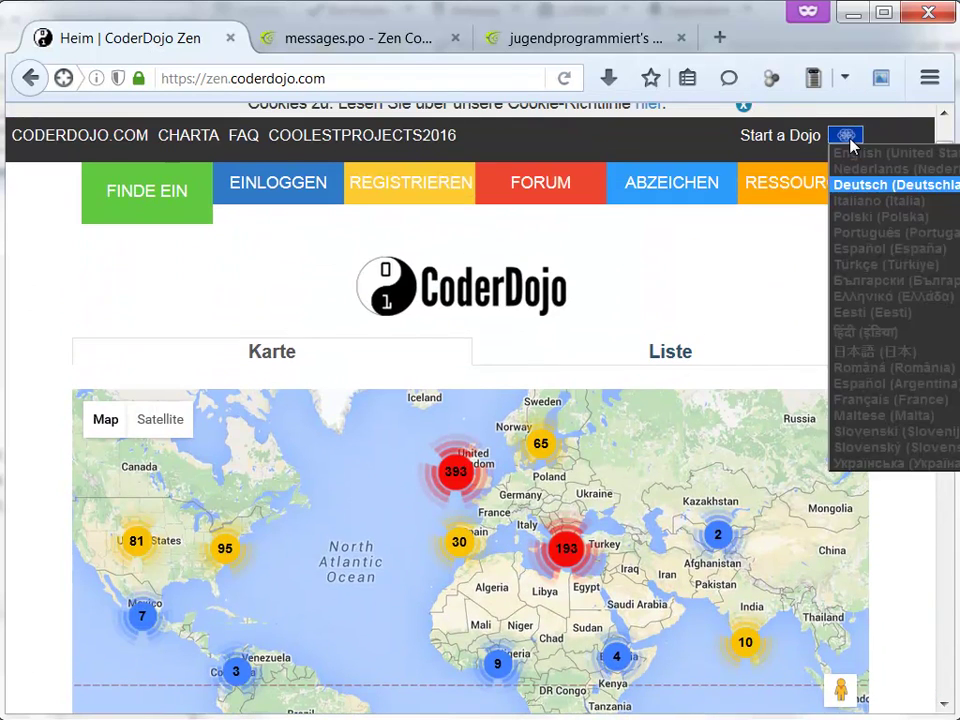
{"action": "left_click", "coordinate": [862, 155]}
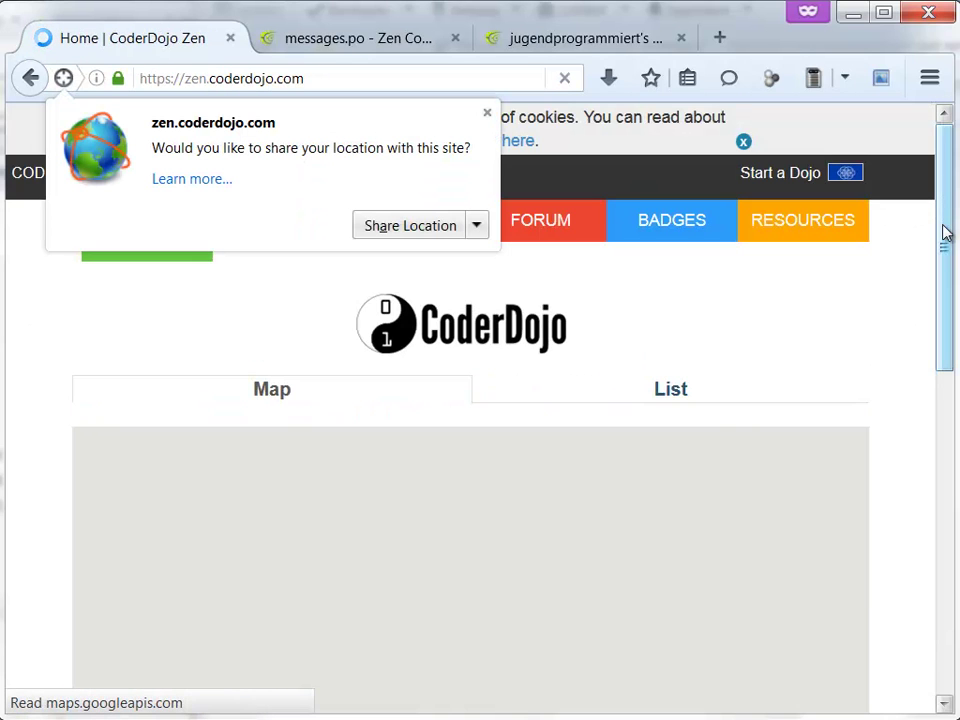
{"action": "scroll", "coordinate": [945, 232], "scroll_direction": "down", "scroll_amount": 3}
{"action": "left_click_drag", "start_coordinate": [945, 223], "coordinate": [936, 476]}
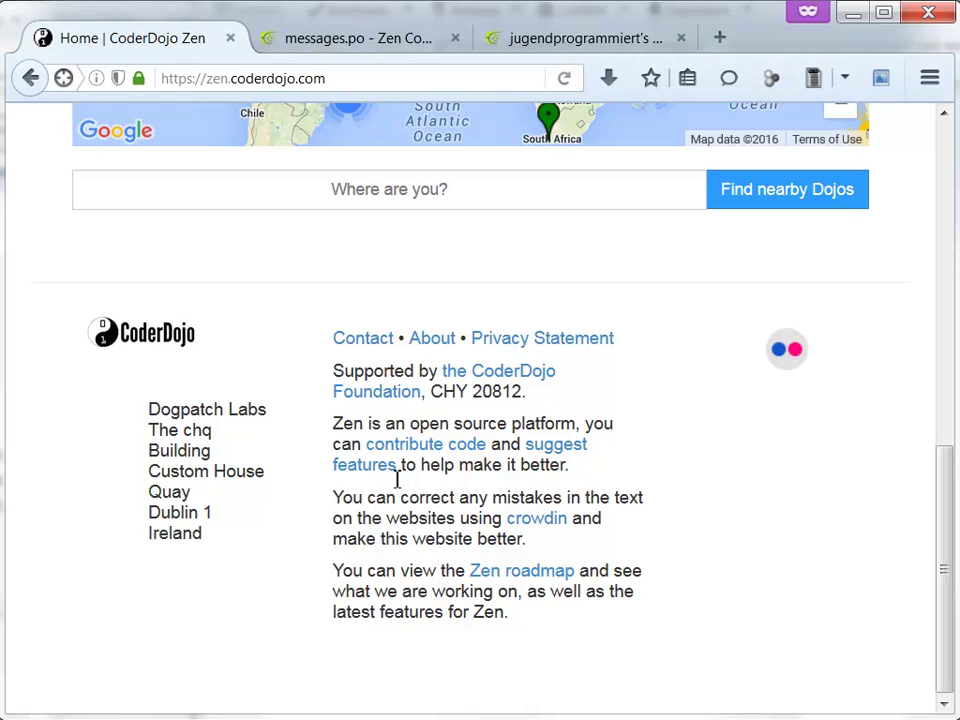
- Select the English footer wording, including the phrase 'to help make it better.'
{"action": "left_click_drag", "start_coordinate": [397, 480], "coordinate": [393, 485]}
{"action": "left_click_drag", "start_coordinate": [330, 488], "coordinate": [317, 491]}
{"action": "left_click_drag", "start_coordinate": [390, 497], "coordinate": [414, 484]}
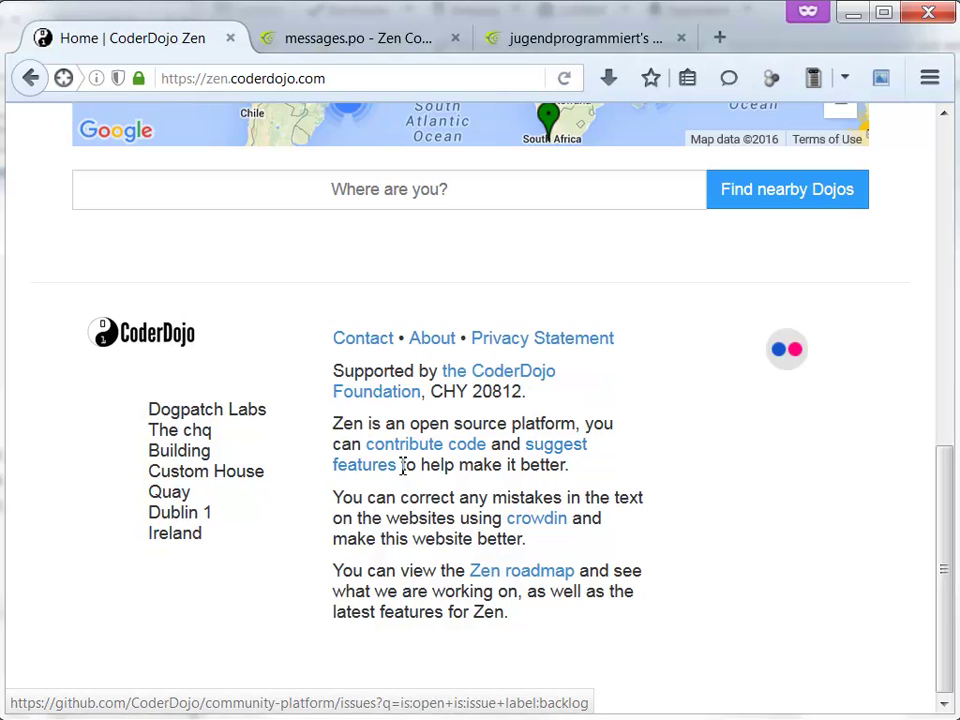
{"action": "left_click_drag", "start_coordinate": [401, 465], "coordinate": [570, 476]}
{"action": "left_click", "coordinate": [615, 477]}
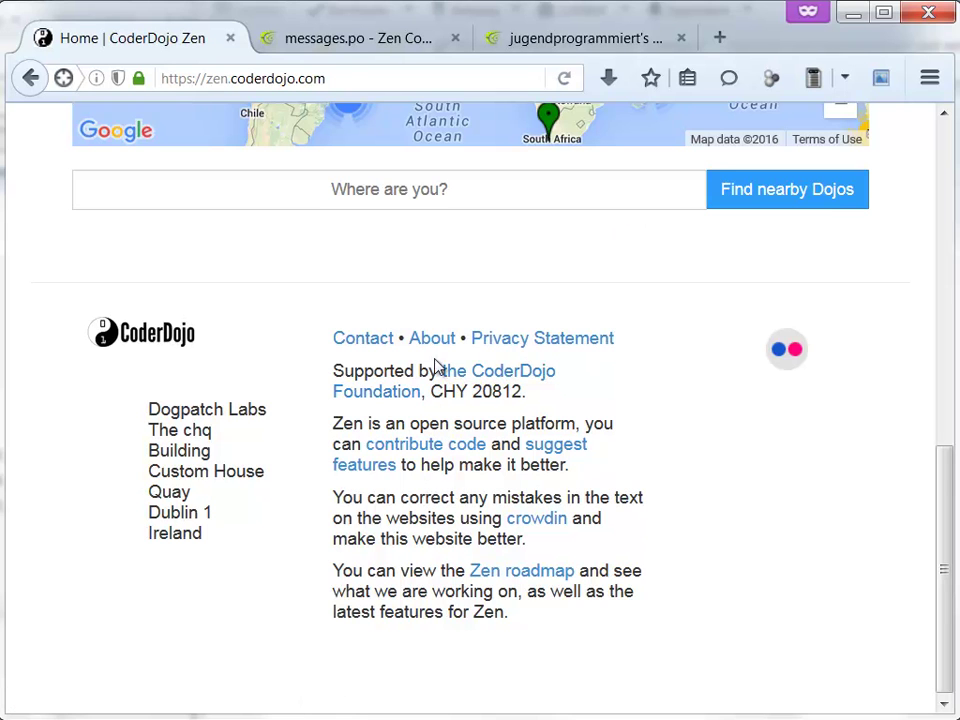
- Replace the messages.po search with 'the coderdojo' to list matching strings
{"action": "left_click", "coordinate": [340, 37]}
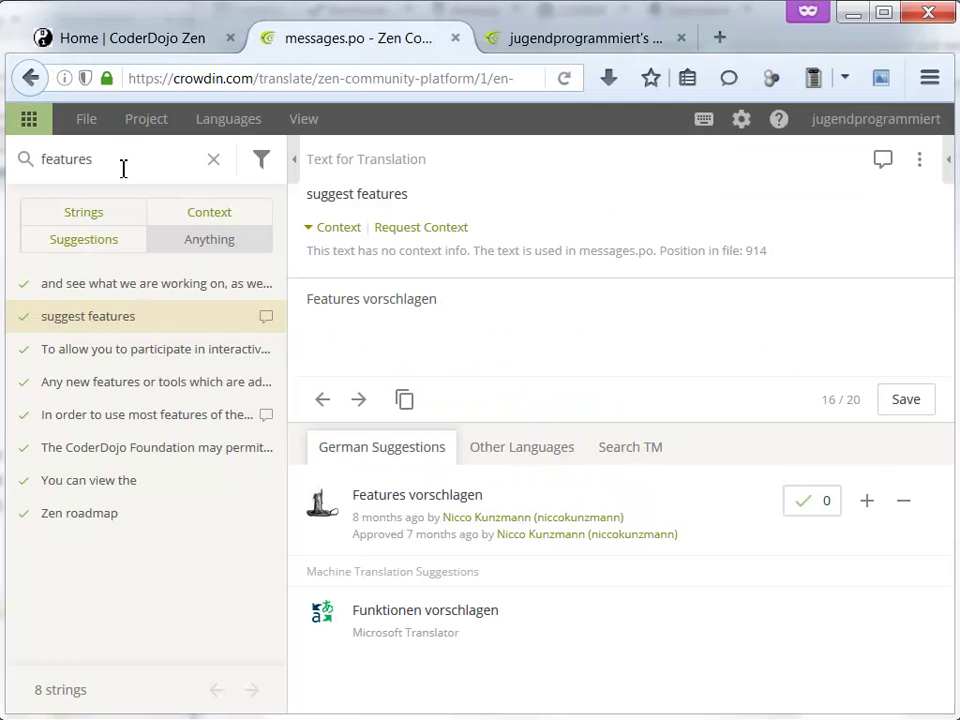
{"action": "key", "text": "ctrl+a"}
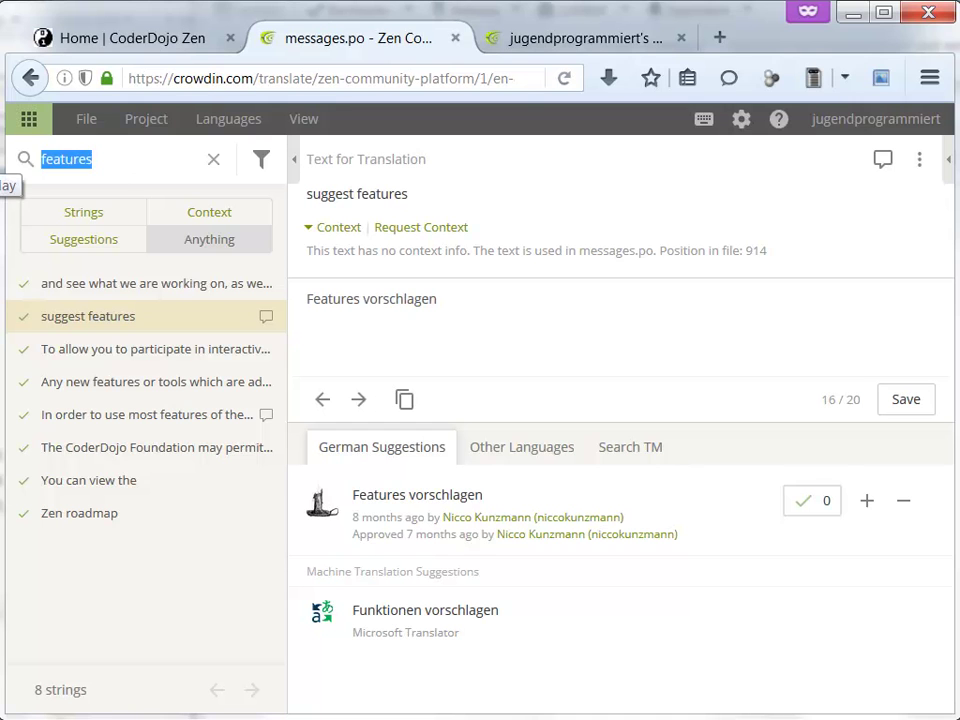
{"action": "type", "text": "the coderdo"}
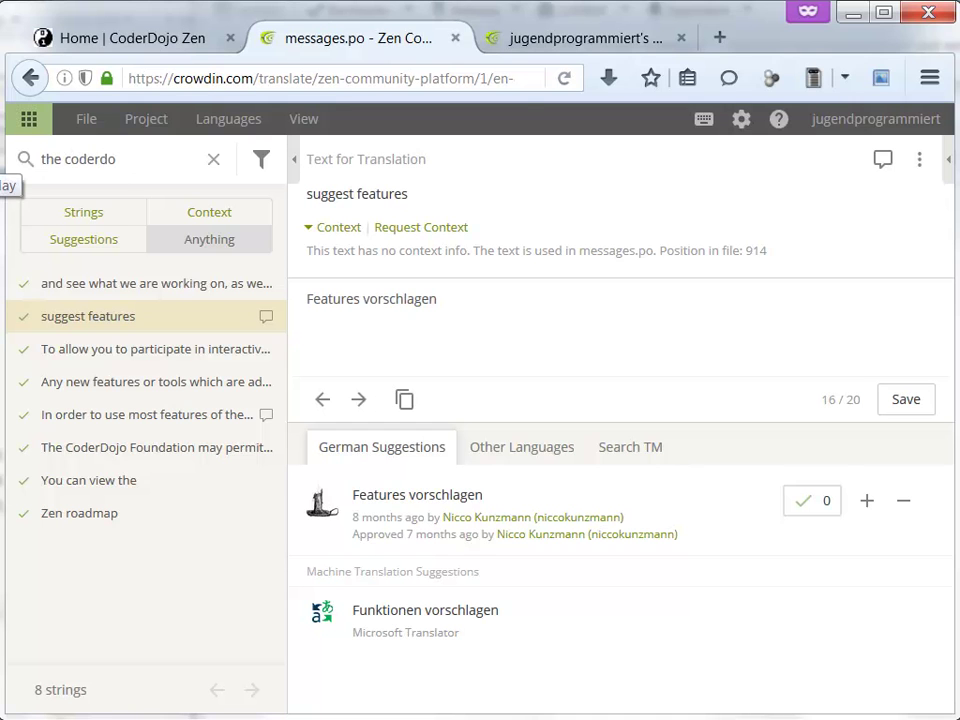
{"action": "type", "text": "jo foundation"}
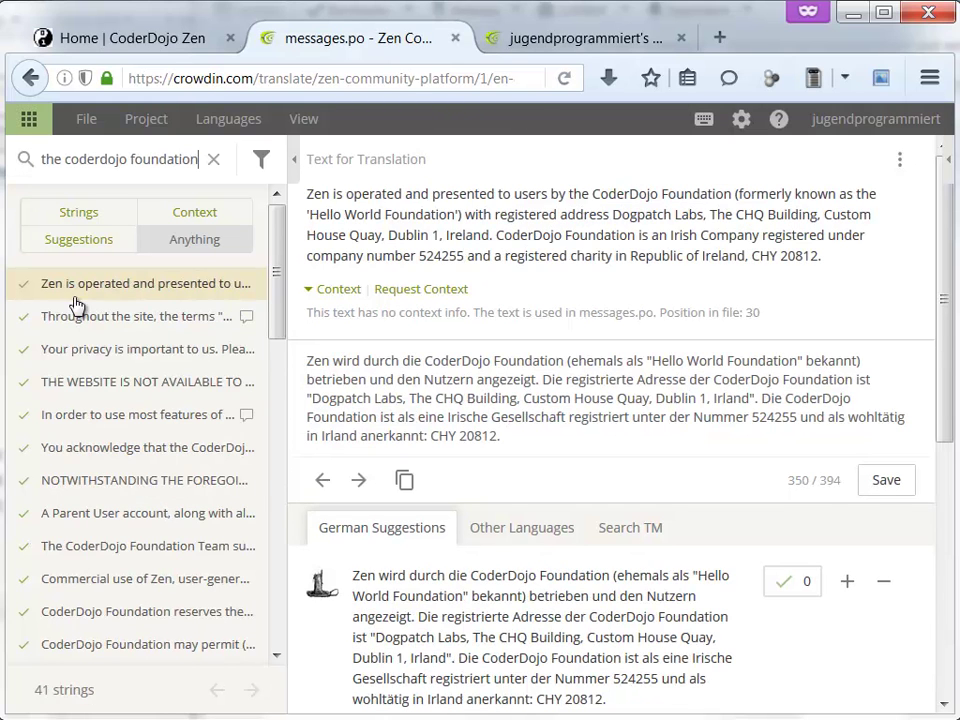
{"action": "left_click_drag", "start_coordinate": [278, 273], "coordinate": [283, 247]}
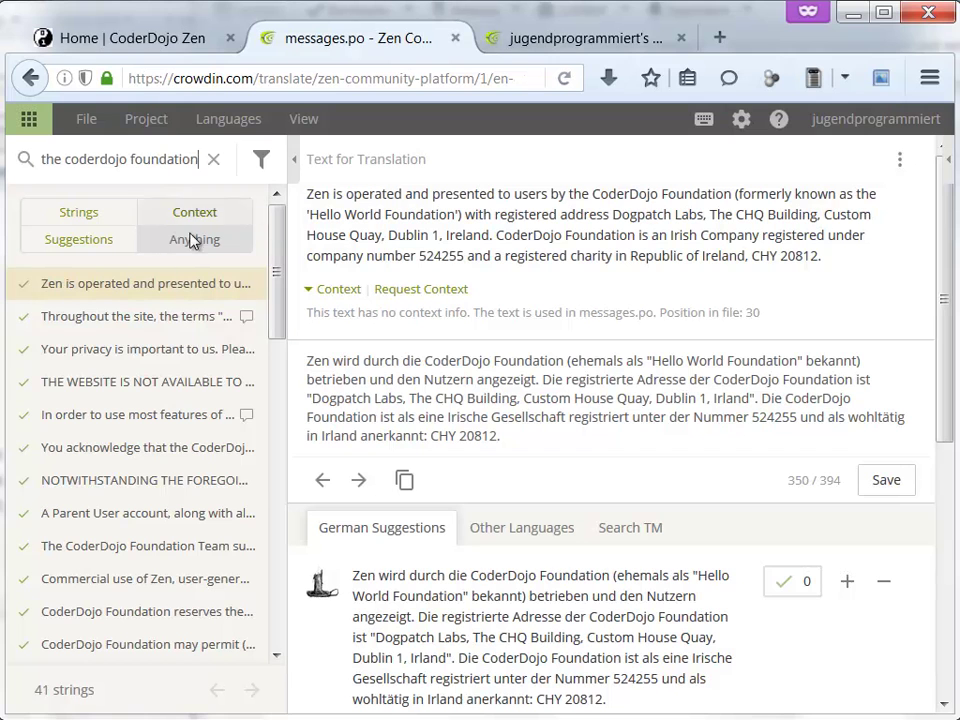
- Inspect the German translation of the 'Zen is operated…' string, then return to the Zen site
{"action": "left_click", "coordinate": [569, 442]}
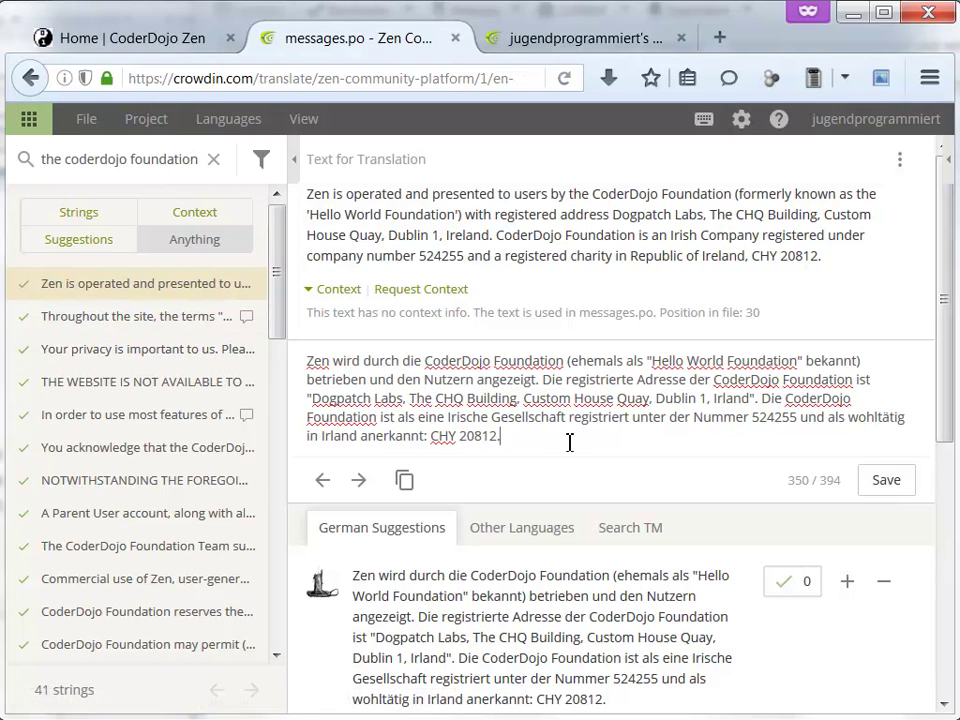
{"action": "scroll", "coordinate": [597, 436], "scroll_direction": "down", "scroll_amount": 1}
{"action": "left_click_drag", "start_coordinate": [533, 378], "coordinate": [364, 311]}
{"action": "left_click", "coordinate": [433, 342]}
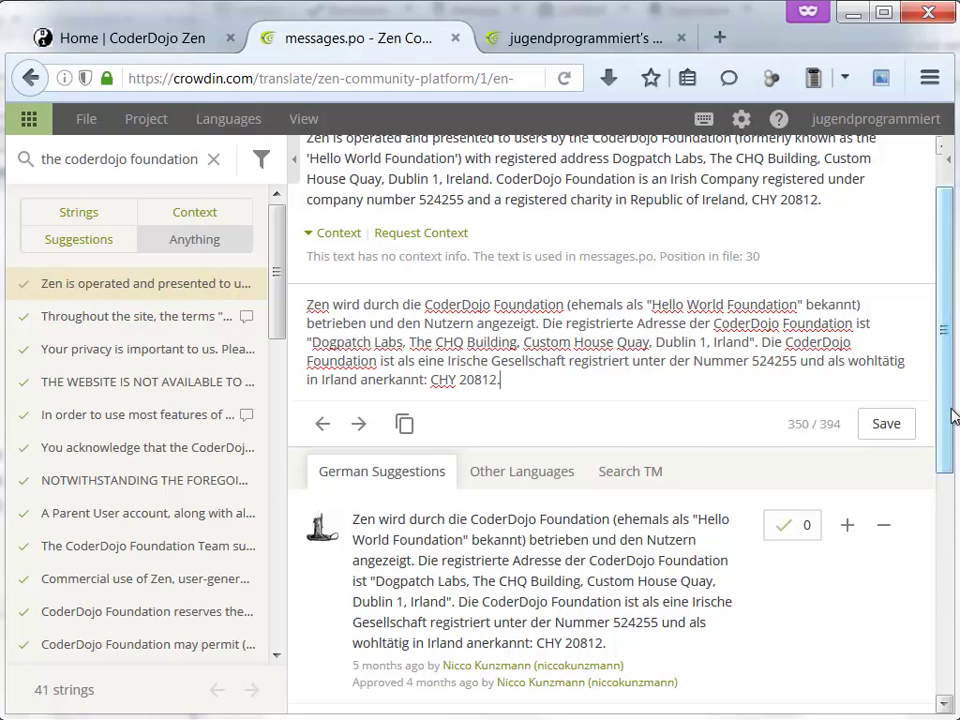
{"action": "left_click_drag", "start_coordinate": [951, 416], "coordinate": [949, 515]}
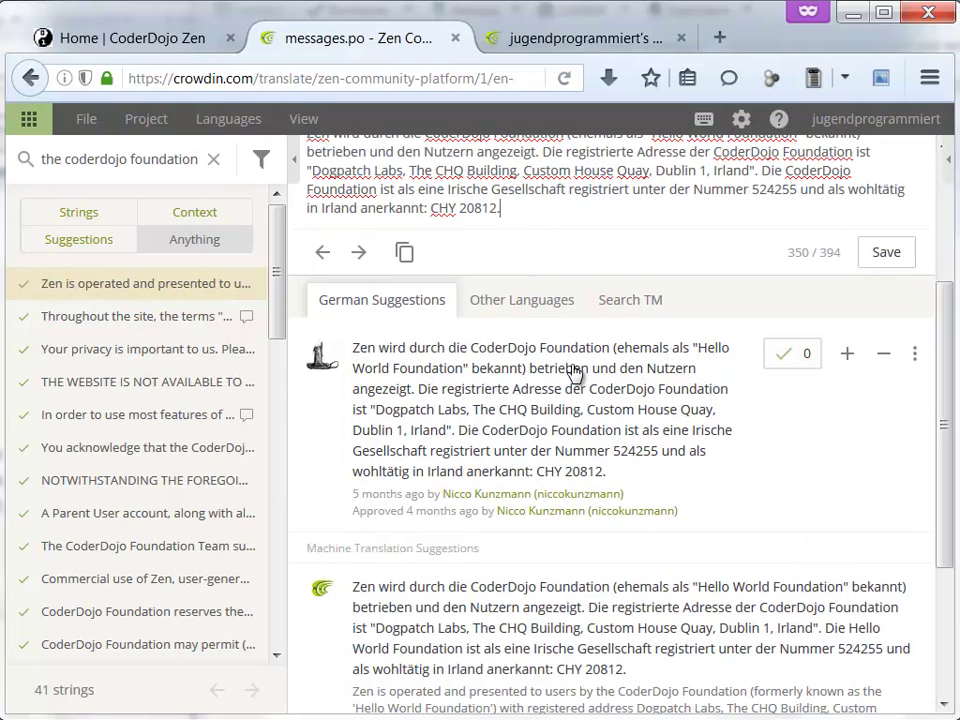
{"action": "scroll", "coordinate": [575, 355], "scroll_direction": "up", "scroll_amount": 3}
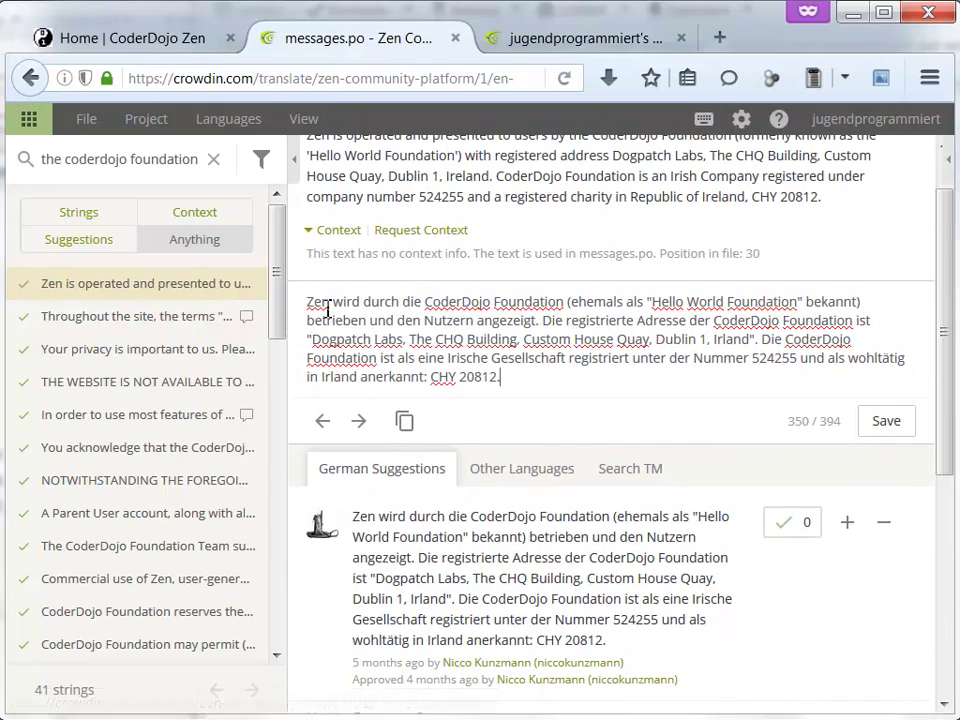
{"action": "left_click", "coordinate": [183, 32]}
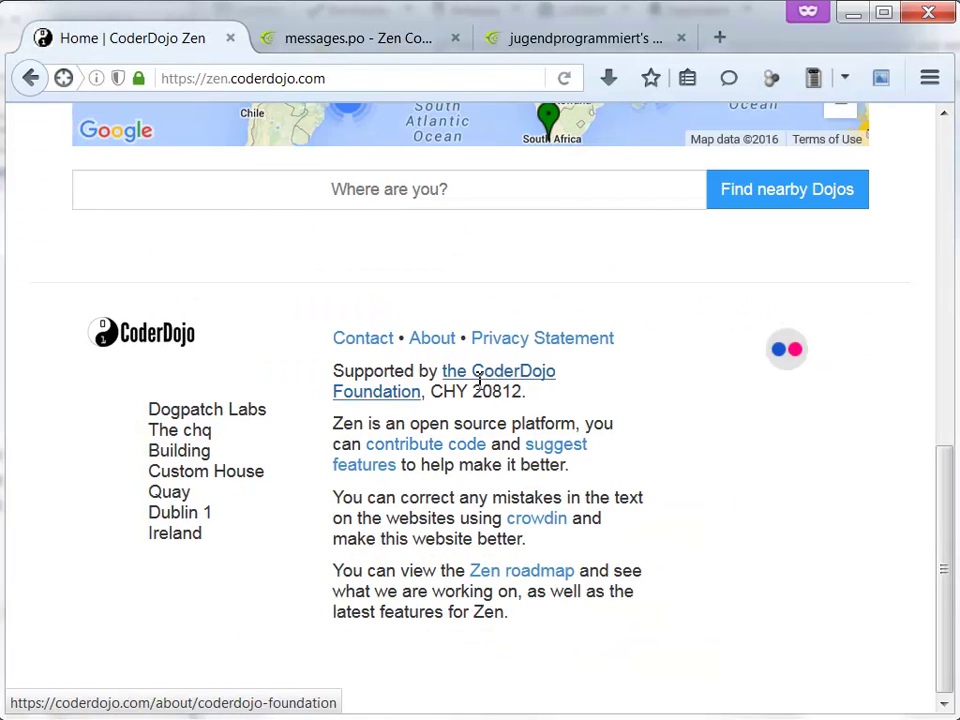
- Select the English footer text 'the CoderDojo Foundation'
{"action": "left_click_drag", "start_coordinate": [443, 371], "coordinate": [421, 391]}
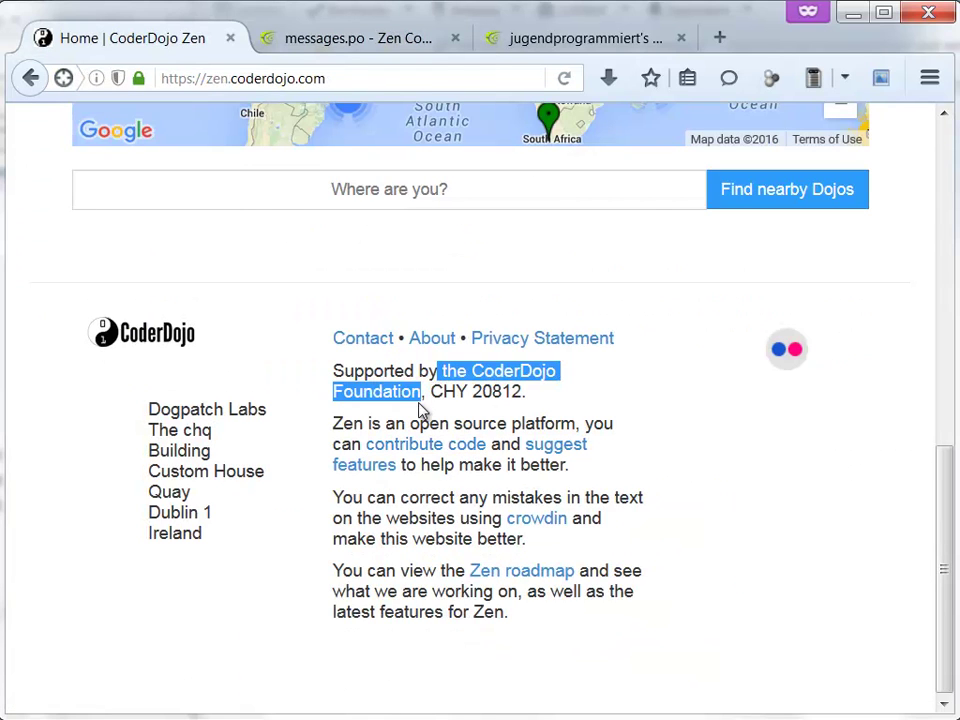
{"action": "left_click", "coordinate": [472, 467]}
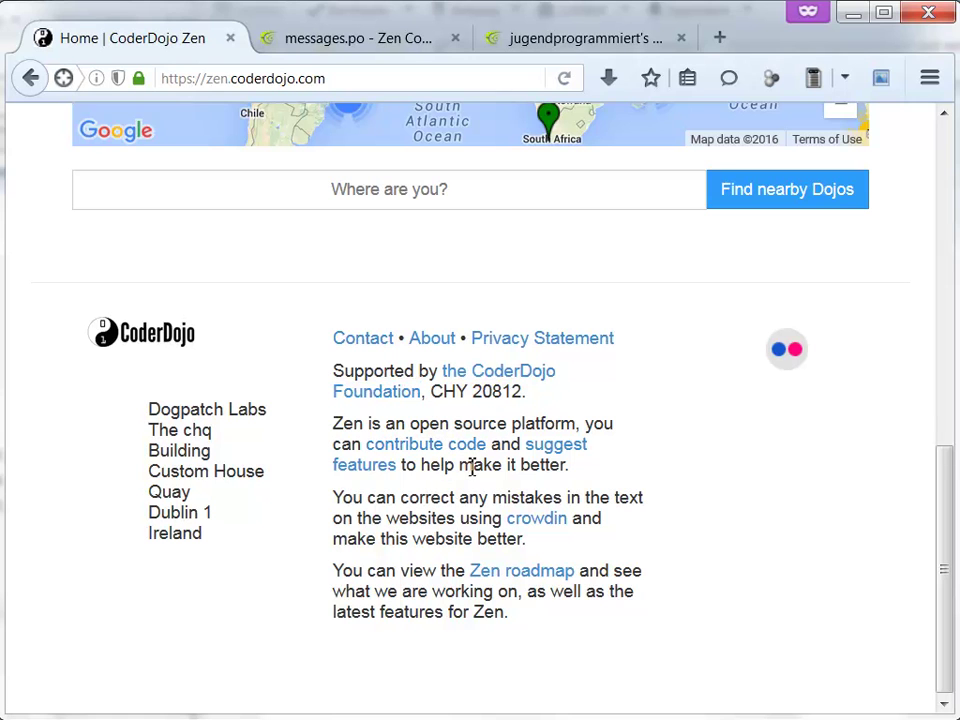
{"action": "left_click_drag", "start_coordinate": [409, 473], "coordinate": [397, 477]}
- Switch the site to German and view the footer's 'Unterstützt durch the CoderDojo Foundation' line
{"action": "left_click_drag", "start_coordinate": [935, 455], "coordinate": [936, 141]}
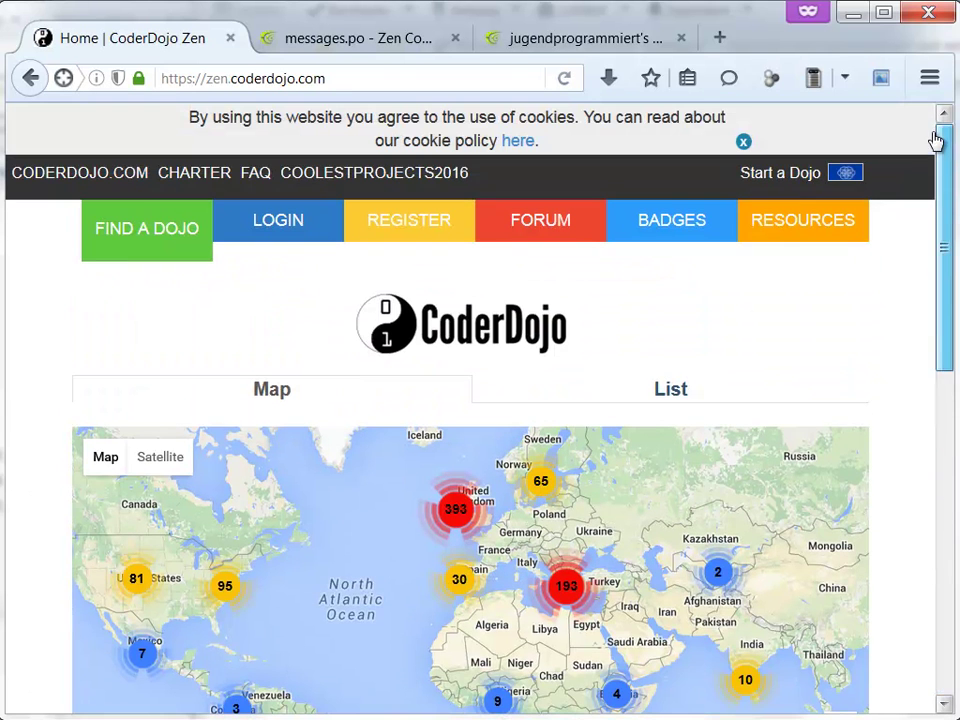
{"action": "left_click", "coordinate": [845, 174]}
{"action": "left_click", "coordinate": [866, 210]}
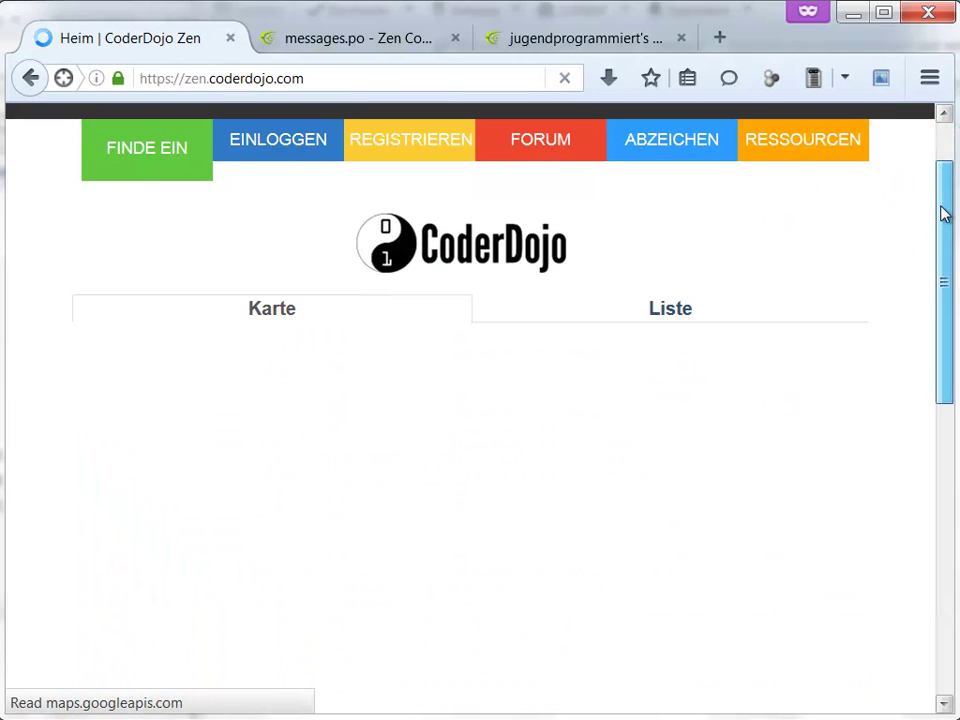
{"action": "left_click", "coordinate": [943, 403]}
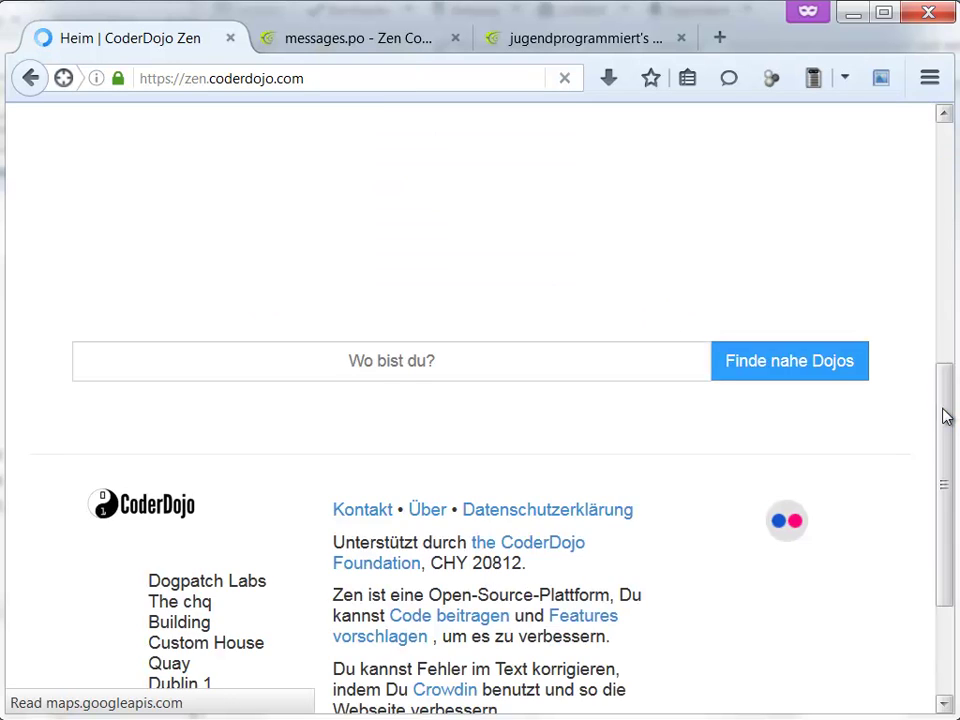
{"action": "left_click_drag", "start_coordinate": [945, 401], "coordinate": [940, 510]}
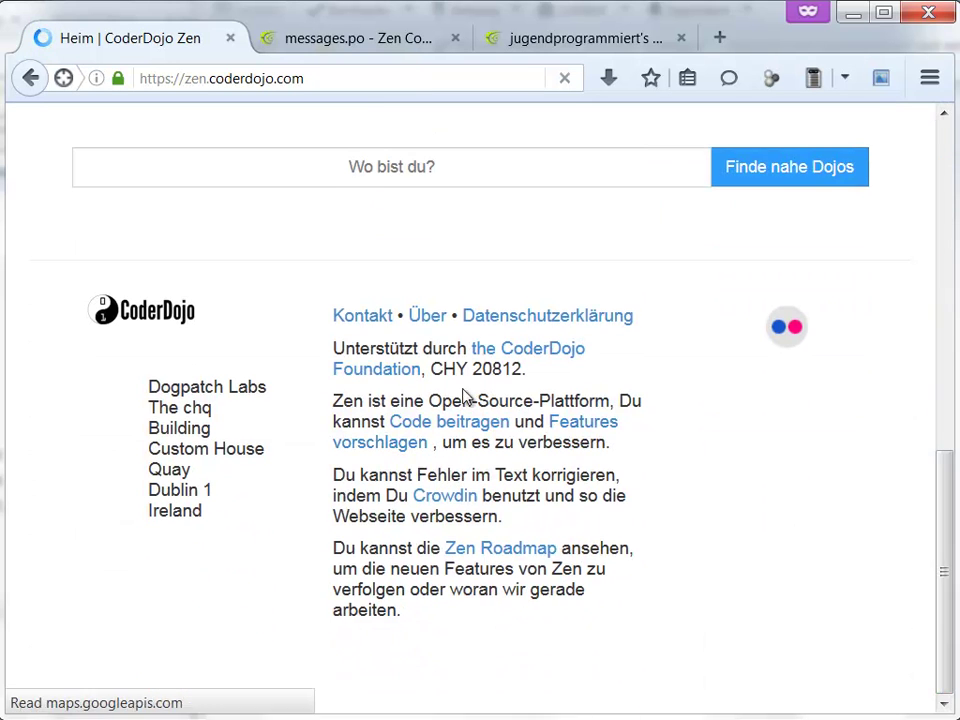
- Search 'um es zu verbessern' and save the suggestion 'um es zu verbessern.' without the leading comma
{"action": "left_click", "coordinate": [360, 40]}
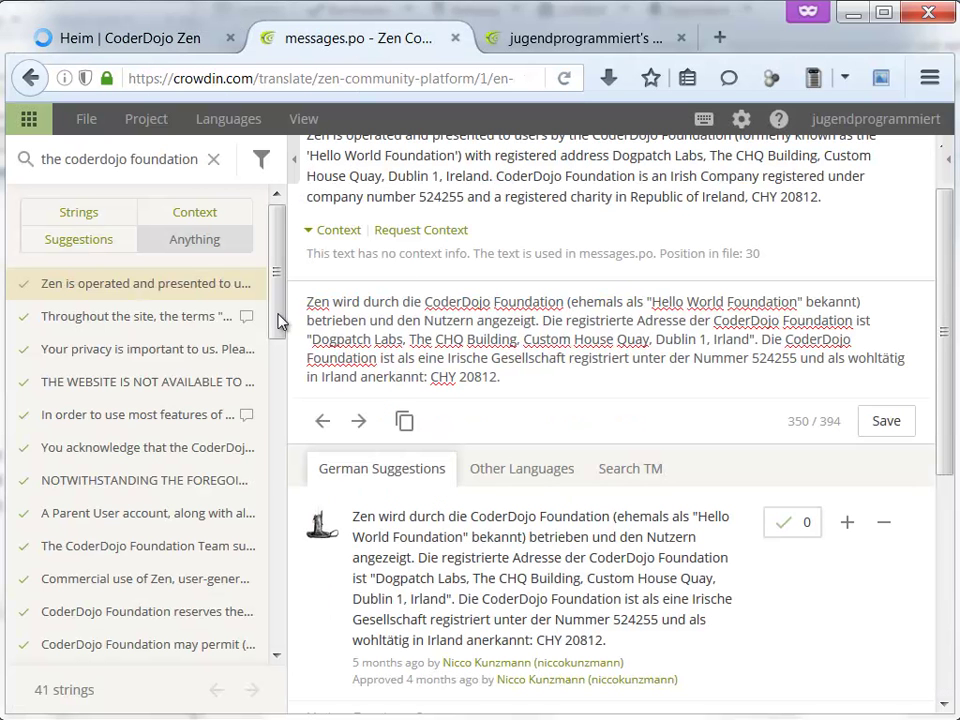
{"action": "triple_click", "coordinate": [171, 163]}
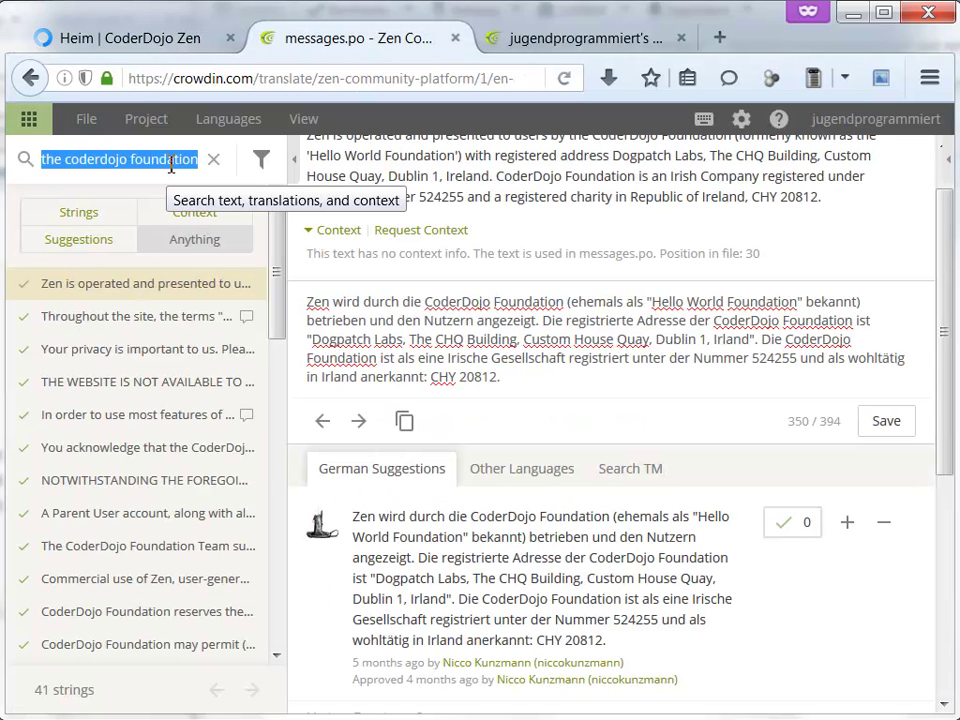
{"action": "type", "text": "um es zu"}
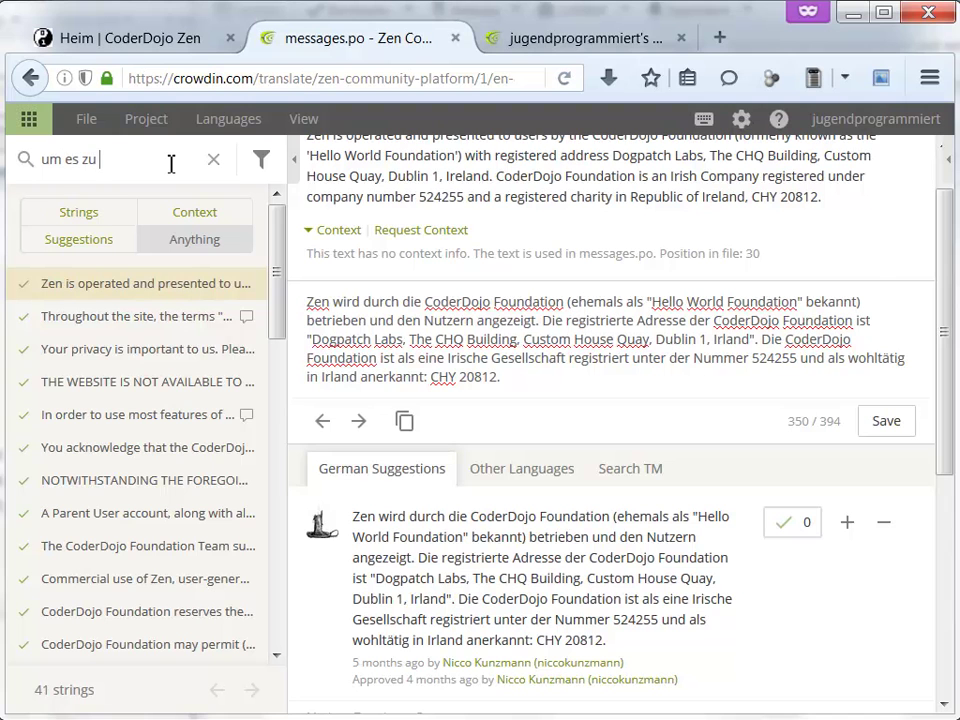
{"action": "type", "text": " verbessern"}
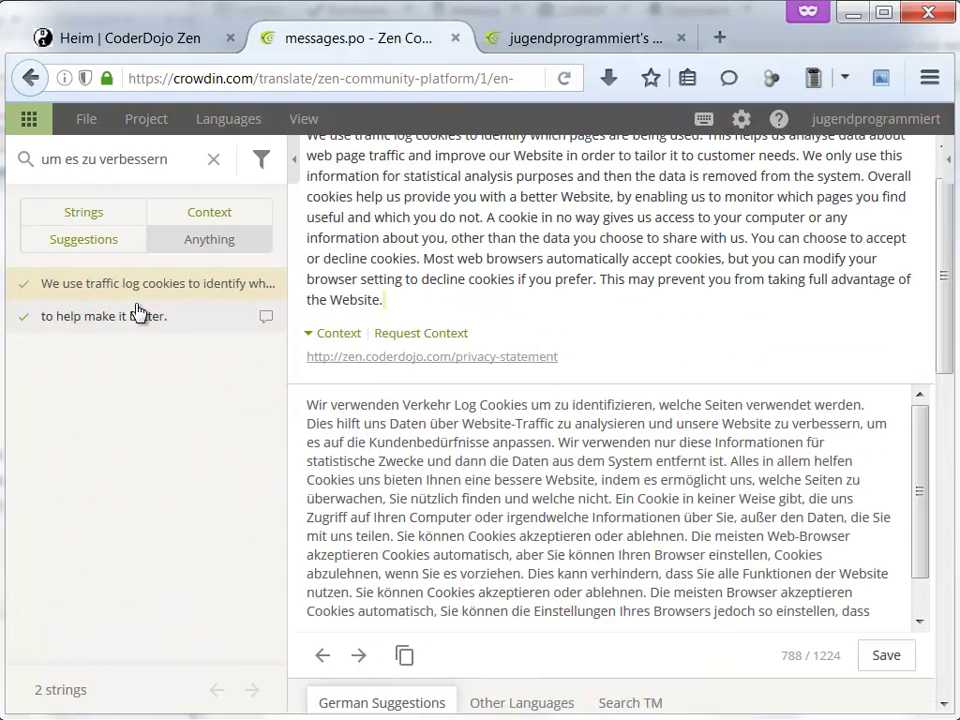
{"action": "left_click", "coordinate": [138, 313]}
{"action": "left_click", "coordinate": [315, 299]}
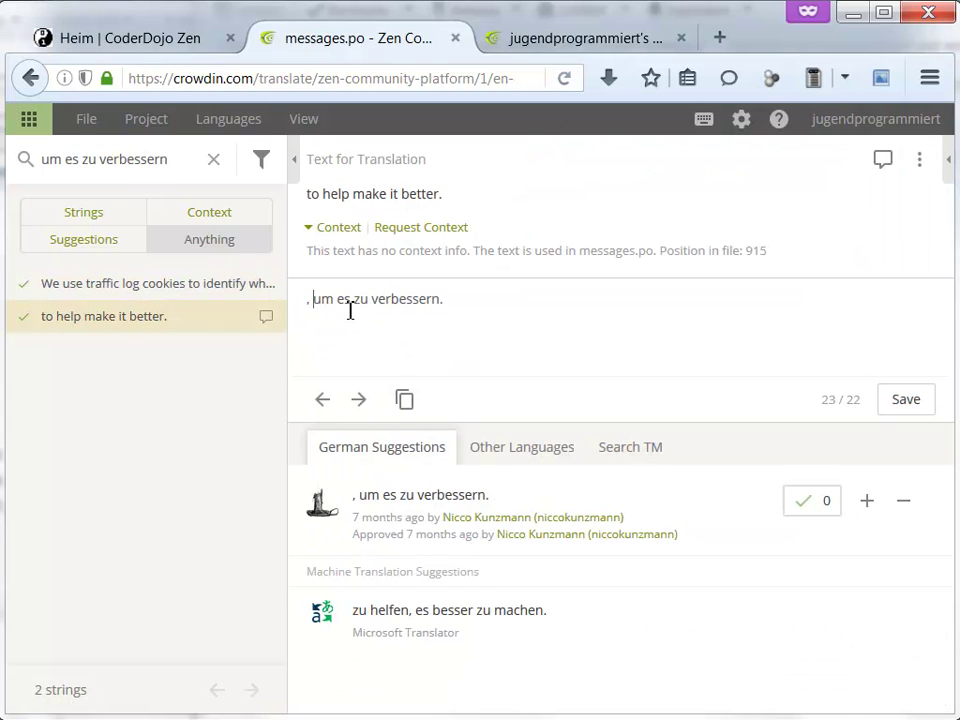
{"action": "key", "text": "BackSpace"}
{"action": "key", "text": "BackSpace"}
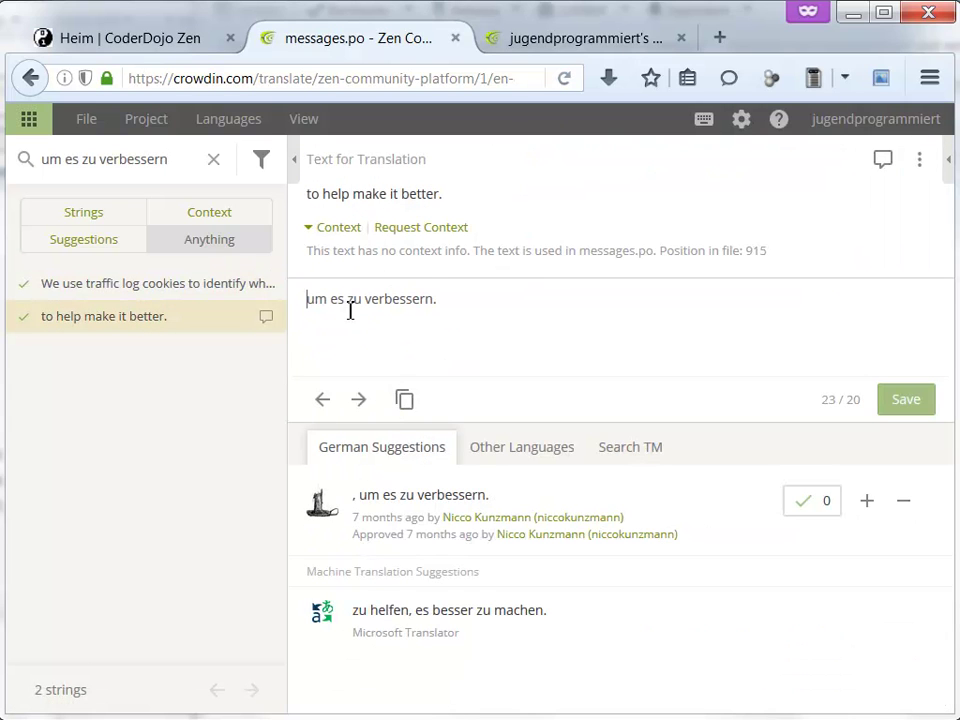
{"action": "left_click", "coordinate": [907, 400]}
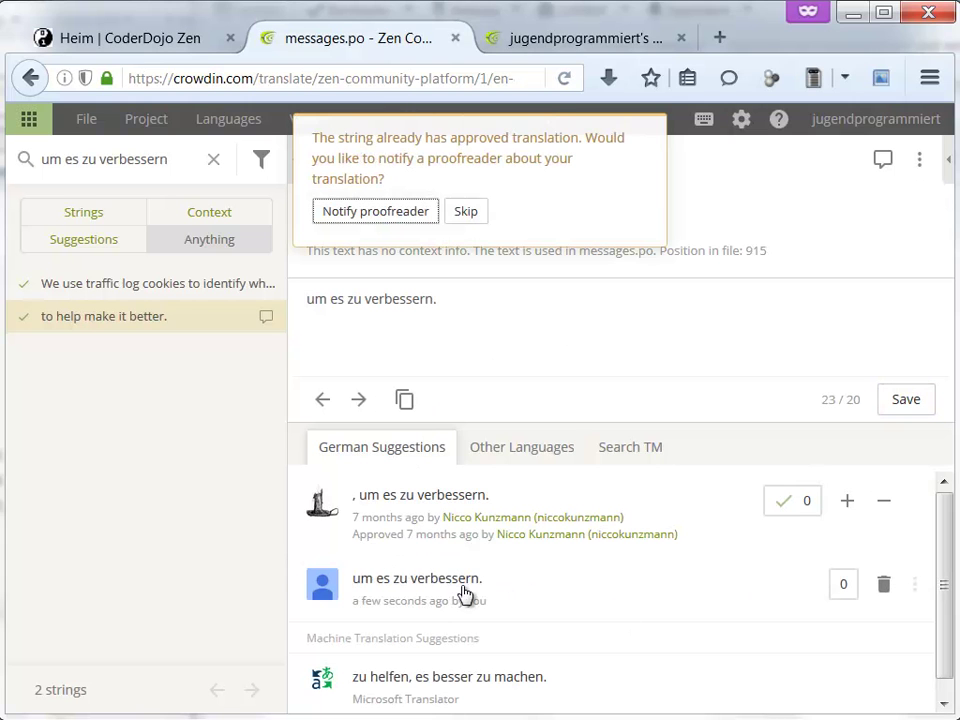
{"action": "left_click", "coordinate": [463, 305]}
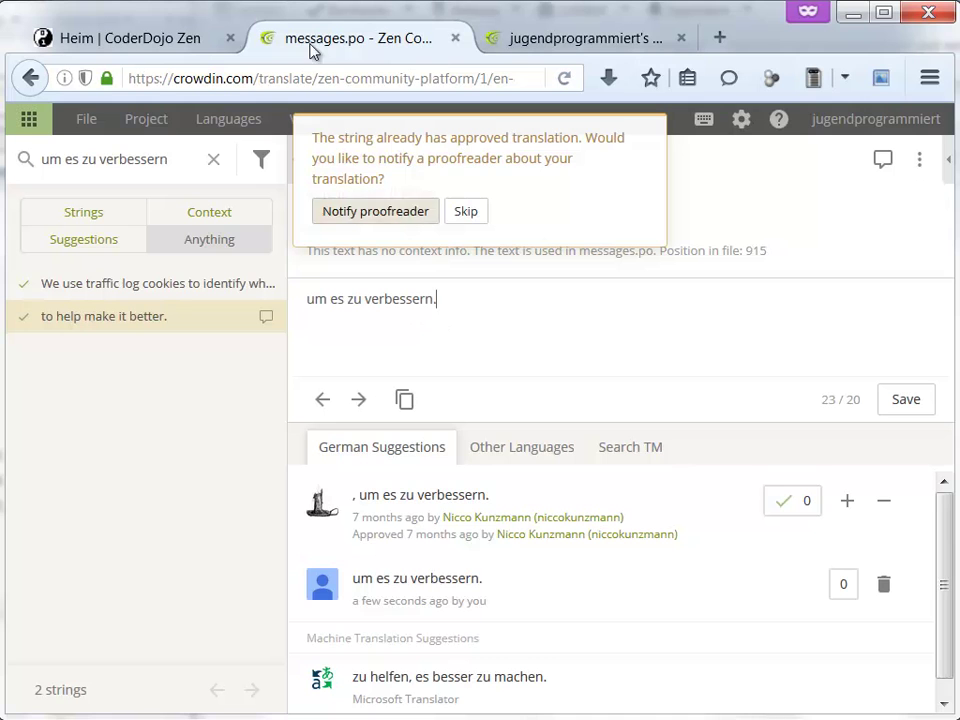
- On the Zen website, select the footer text 'the CoderDojo Foundation' and switch the site language
{"action": "left_click", "coordinate": [165, 40]}
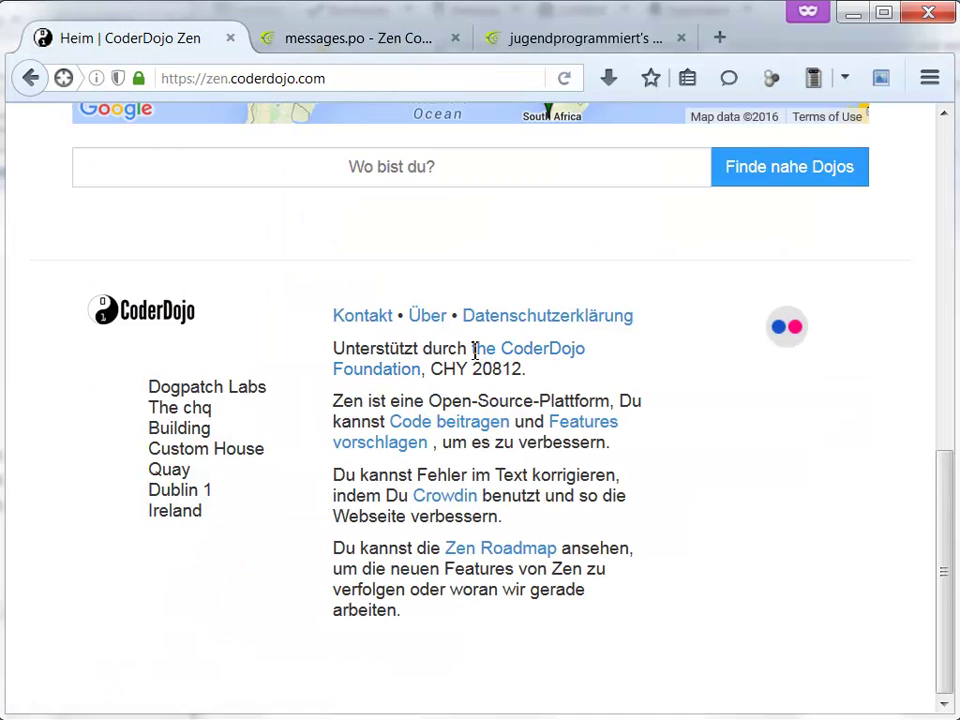
{"action": "left_click_drag", "start_coordinate": [480, 364], "coordinate": [425, 370]}
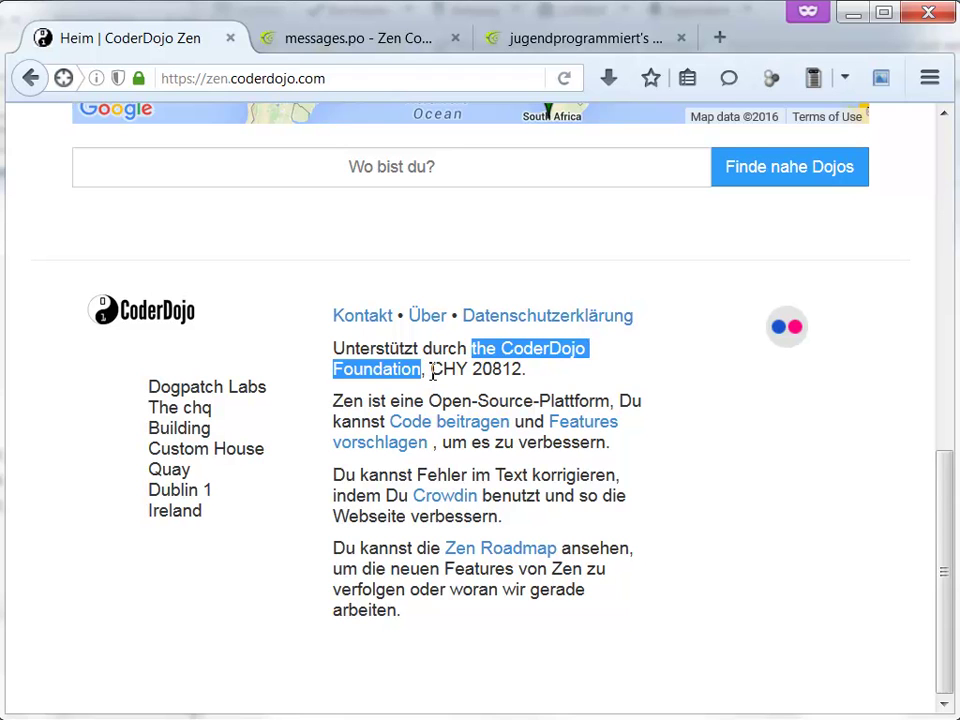
{"action": "left_click", "coordinate": [452, 376]}
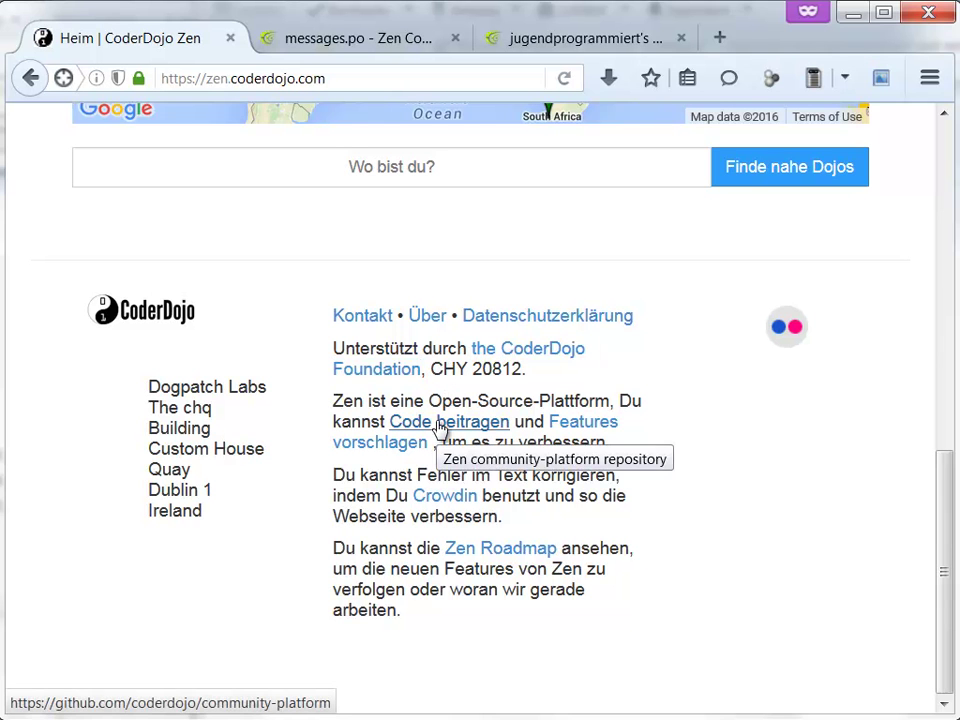
{"action": "left_click_drag", "start_coordinate": [940, 538], "coordinate": [857, 176]}
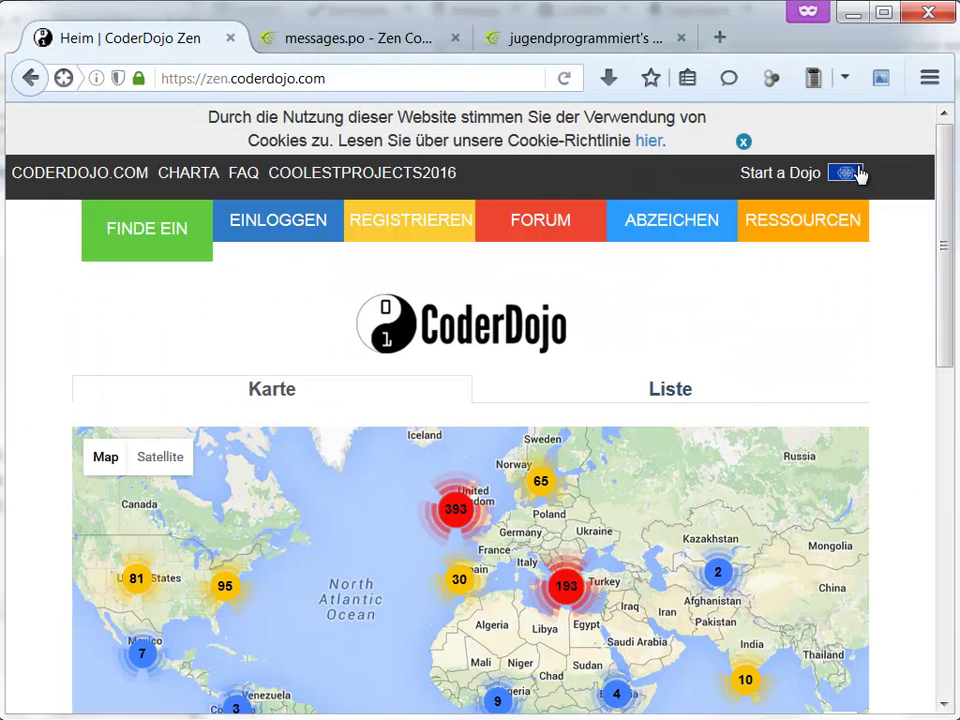
{"action": "left_click", "coordinate": [850, 174]}
{"action": "left_click", "coordinate": [858, 192]}
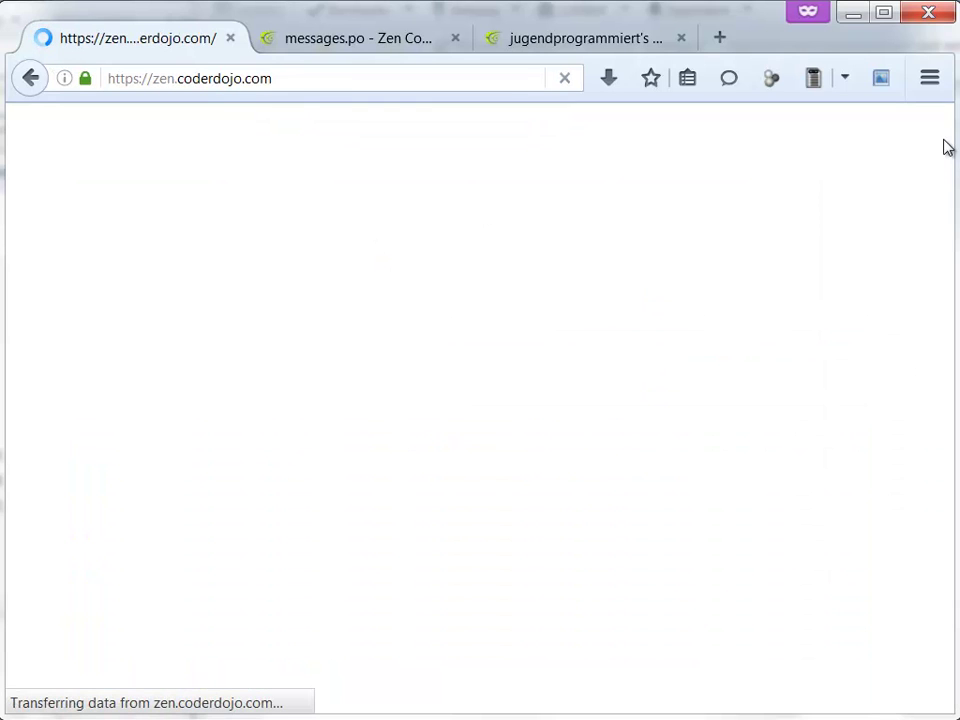
{"action": "left_click_drag", "start_coordinate": [945, 146], "coordinate": [945, 223]}
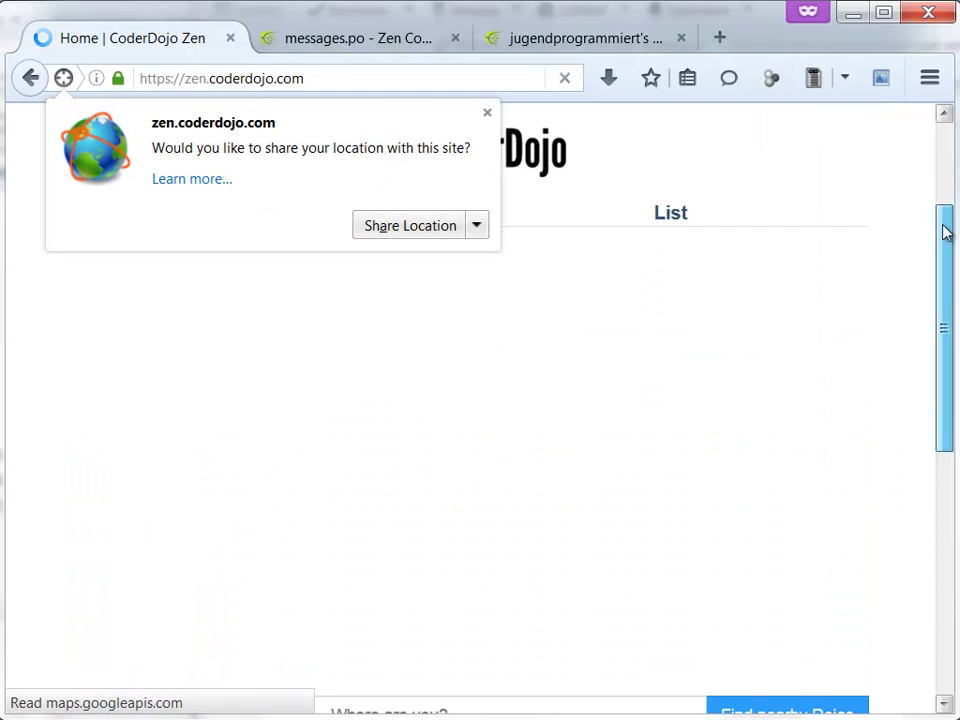
{"action": "left_click_drag", "start_coordinate": [945, 333], "coordinate": [918, 426]}
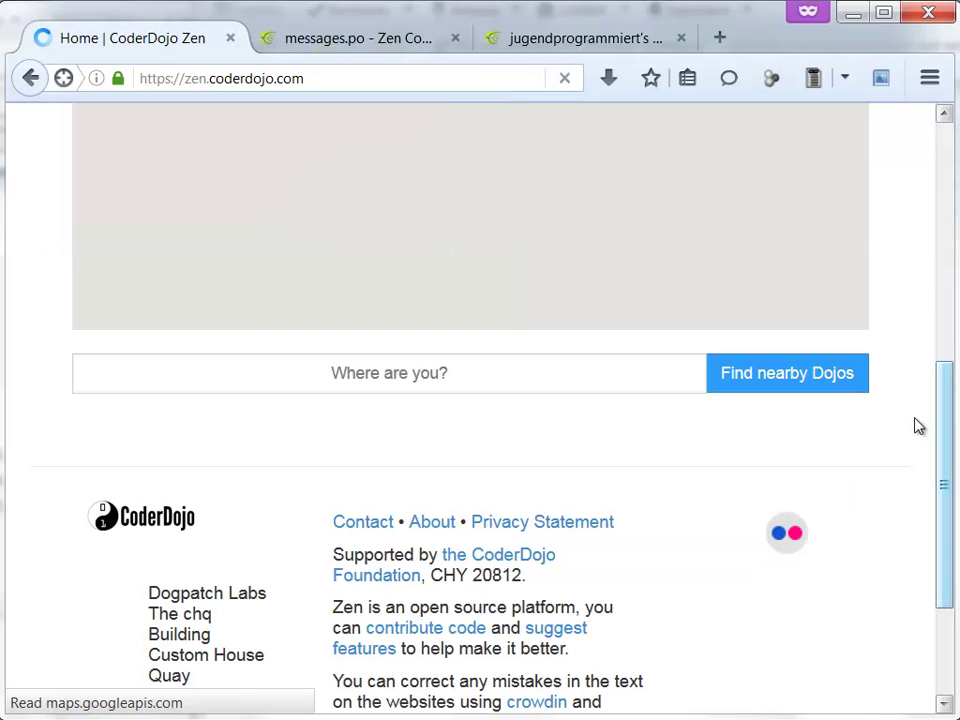
- Visit the source code repository, return home, then follow the footer's 'suggest features' link
{"action": "left_click", "coordinate": [467, 632]}
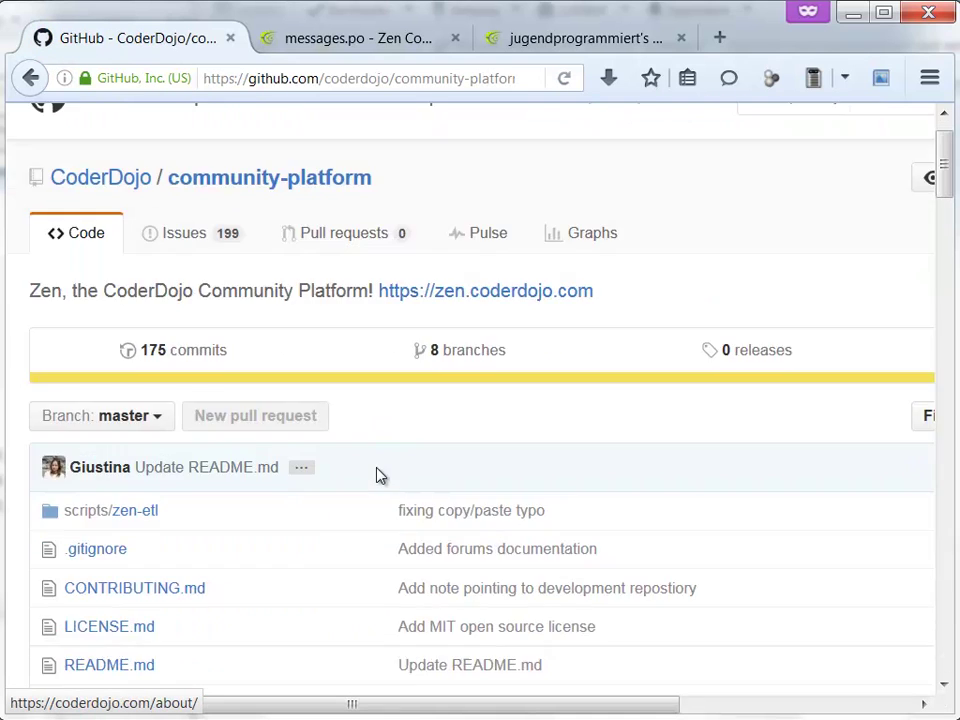
{"action": "scroll", "coordinate": [378, 475], "scroll_direction": "down", "scroll_amount": 3}
{"action": "left_click", "coordinate": [30, 78]}
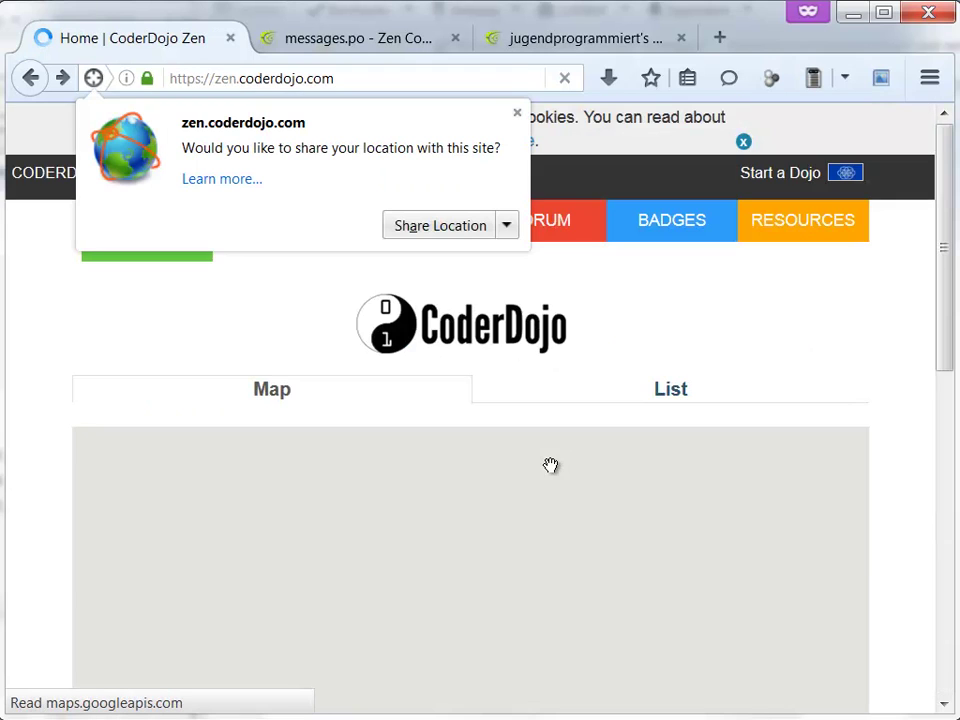
{"action": "scroll", "coordinate": [952, 318], "scroll_direction": "down", "scroll_amount": 3}
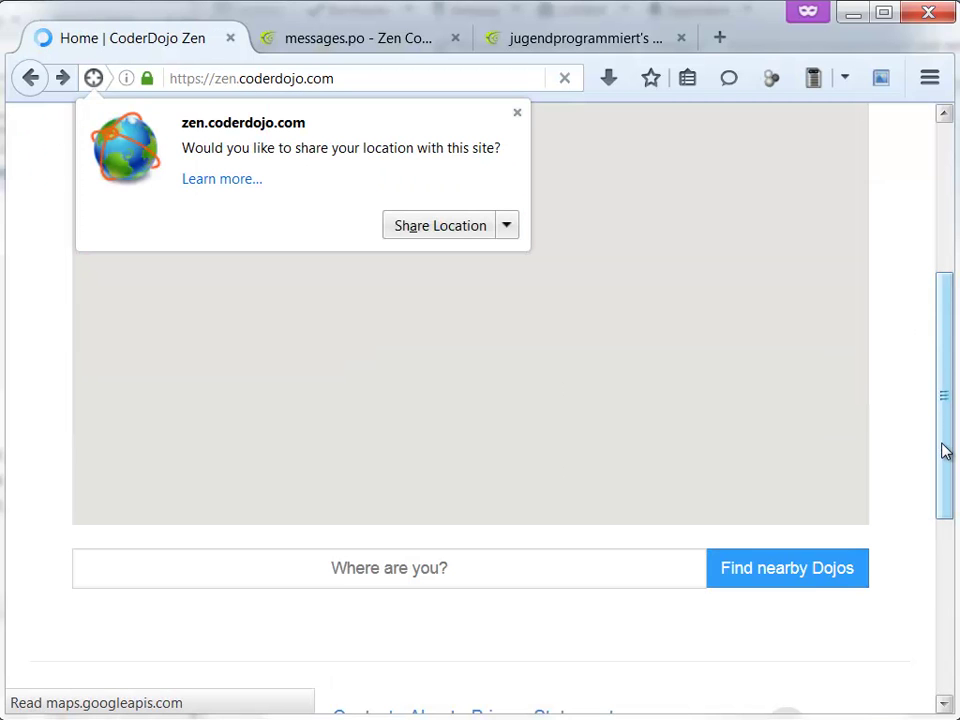
{"action": "scroll", "coordinate": [945, 451], "scroll_direction": "down", "scroll_amount": 3}
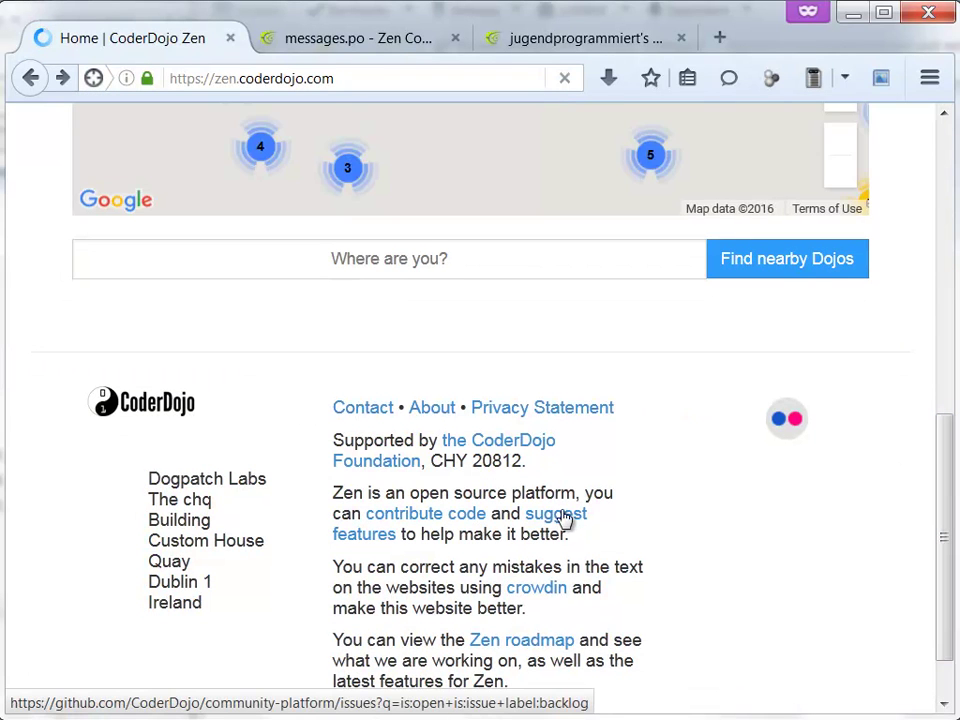
{"action": "left_click", "coordinate": [563, 516]}
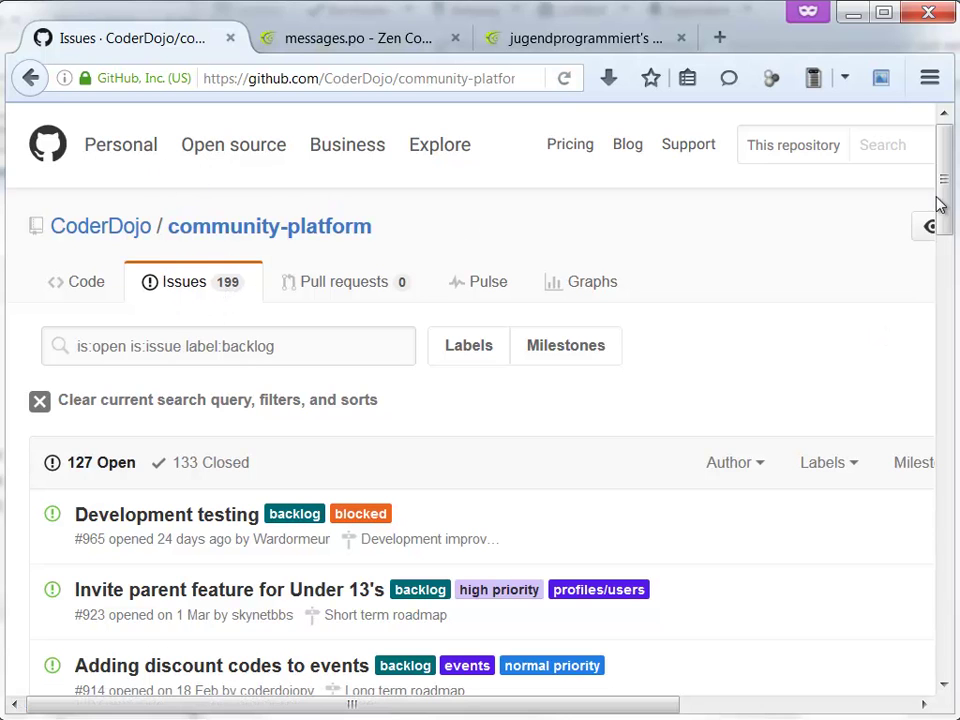
- Replace the backlog filters in the issue search with 'the coderdojo foundation' and search
{"action": "left_click_drag", "start_coordinate": [947, 189], "coordinate": [952, 203]}
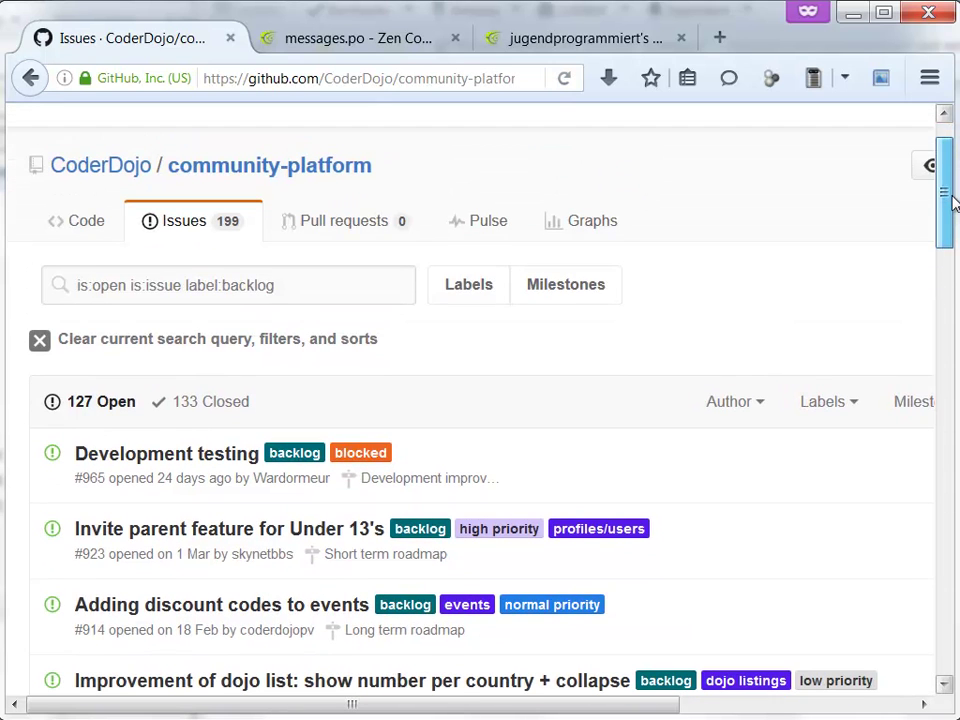
{"action": "left_click", "coordinate": [334, 295]}
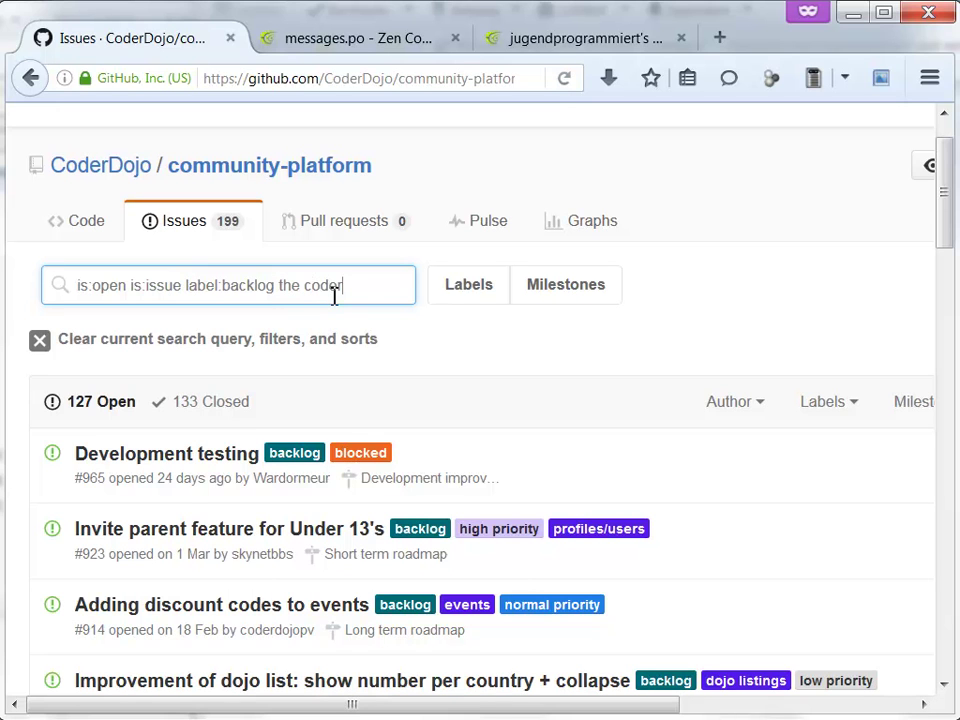
{"action": "type", "text": "dation"}
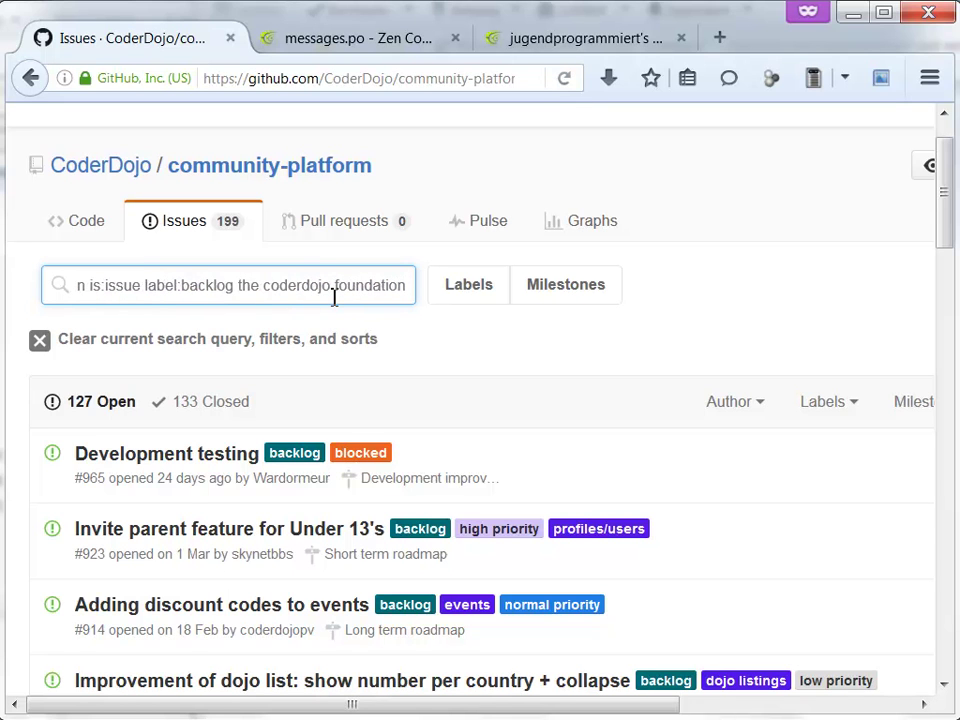
{"action": "key", "text": "ctrl+Left"}
{"action": "key", "text": "ctrl+Left"}
{"action": "key", "text": "ctrl+Left"}
{"action": "key", "text": "BackSpace"}
{"action": "key", "text": "BackSpace"}
{"action": "key", "text": "BackSpace"}
{"action": "key", "text": "BackSpace"}
{"action": "key", "text": "BackSpace"}
{"action": "key", "text": "BackSpace"}
{"action": "key", "text": "BackSpace"}
{"action": "key", "text": "BackSpace"}
{"action": "key", "text": "BackSpace"}
{"action": "key", "text": "BackSpace"}
{"action": "key", "text": "BackSpace"}
{"action": "key", "text": "BackSpace"}
{"action": "key", "text": "BackSpace"}
{"action": "key", "text": "BackSpace"}
{"action": "key", "text": "BackSpace"}
{"action": "key", "text": "BackSpace"}
{"action": "key", "text": "BackSpace"}
{"action": "key", "text": "BackSpace"}
{"action": "key", "text": "BackSpace"}
{"action": "key", "text": "BackSpace"}
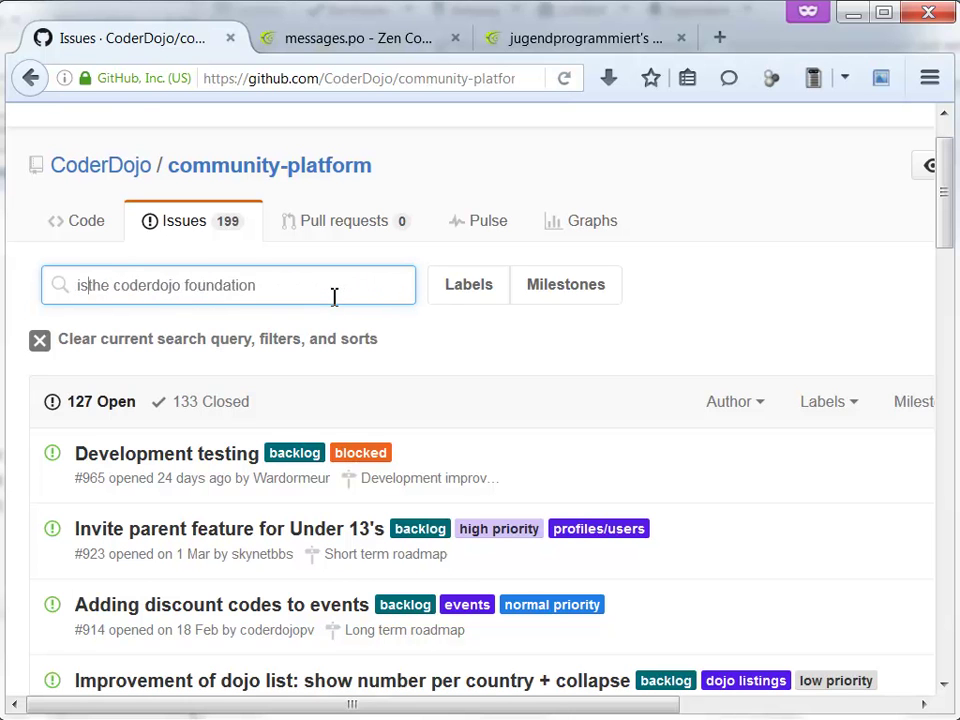
{"action": "key", "text": "BackSpace"}
{"action": "key", "text": "BackSpace"}
{"action": "key", "text": "Return"}
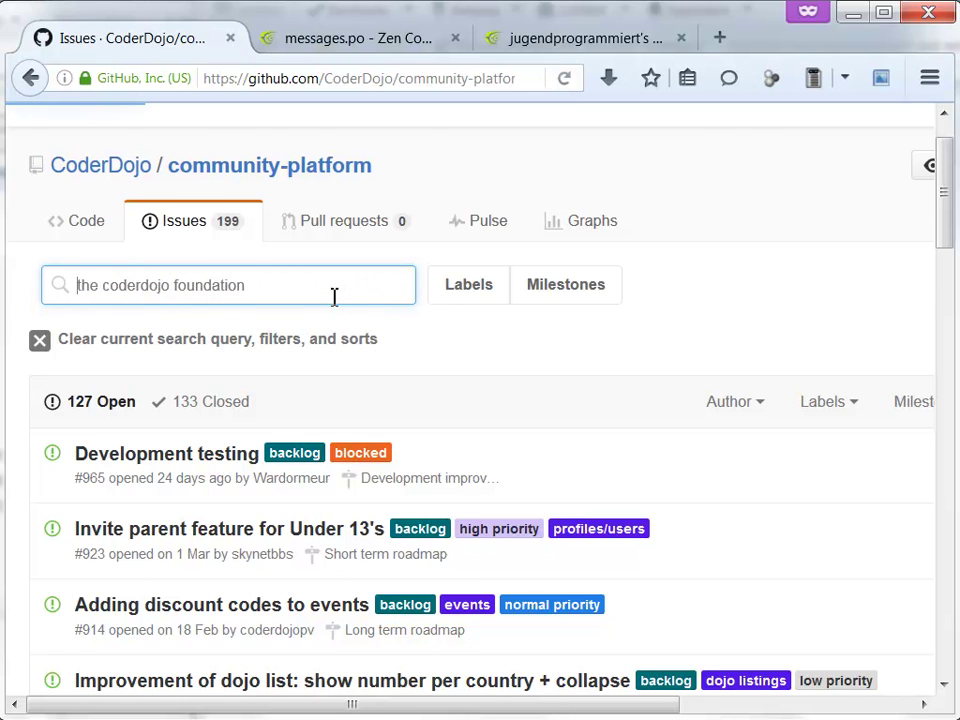
- Scroll through the first page of 'the coderdojo foundation' issue results
{"action": "scroll", "coordinate": [334, 302], "scroll_direction": "down", "scroll_amount": 2}
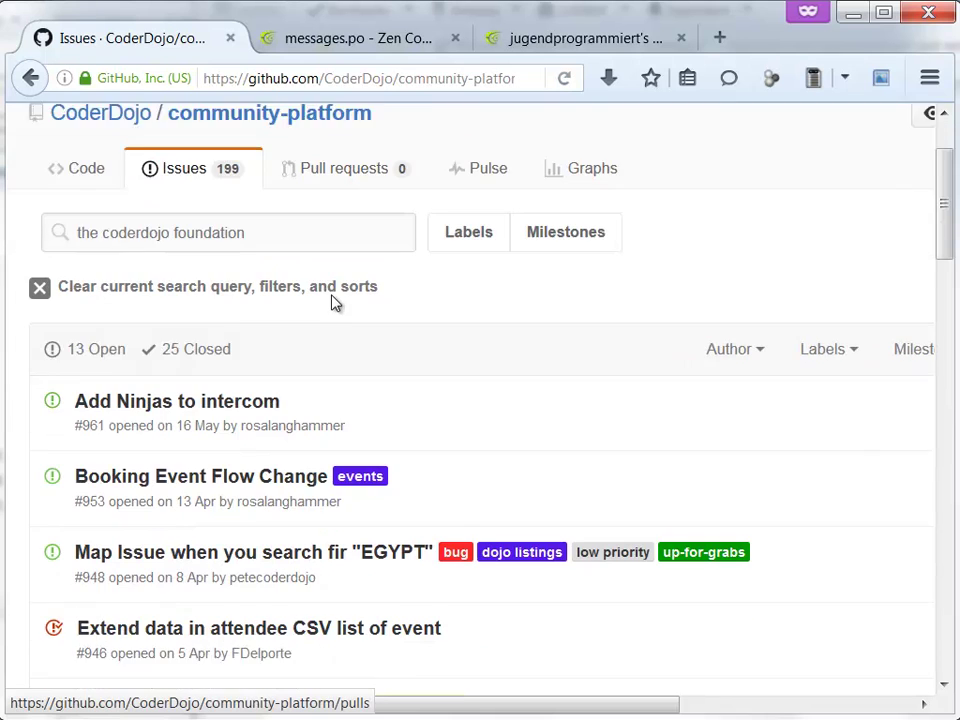
{"action": "scroll", "coordinate": [332, 302], "scroll_direction": "down", "scroll_amount": 2}
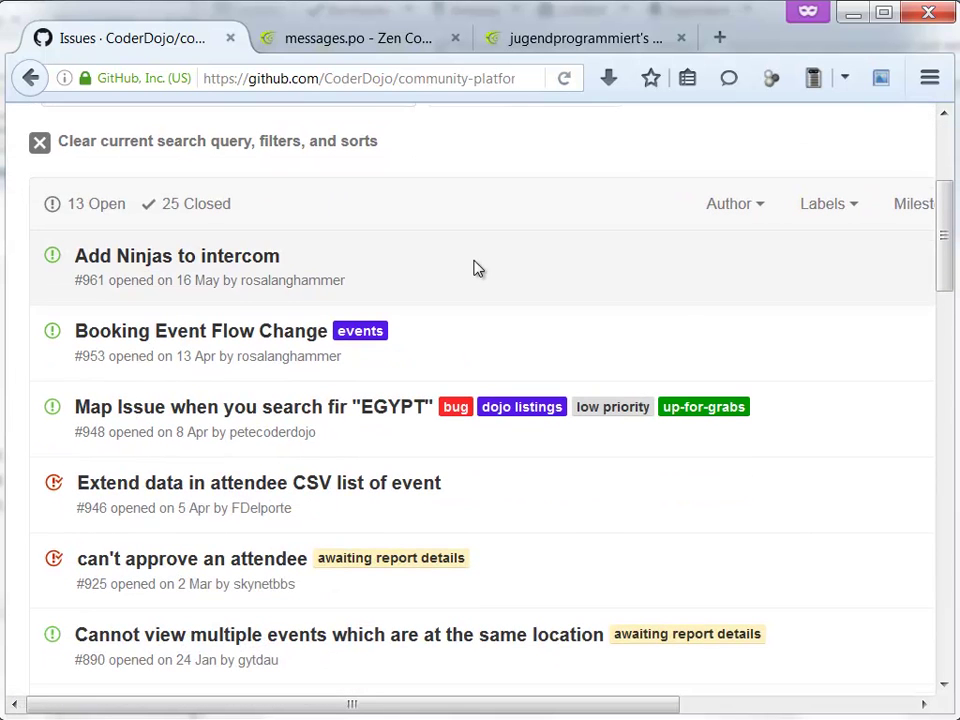
{"action": "scroll", "coordinate": [476, 268], "scroll_direction": "down", "scroll_amount": 5}
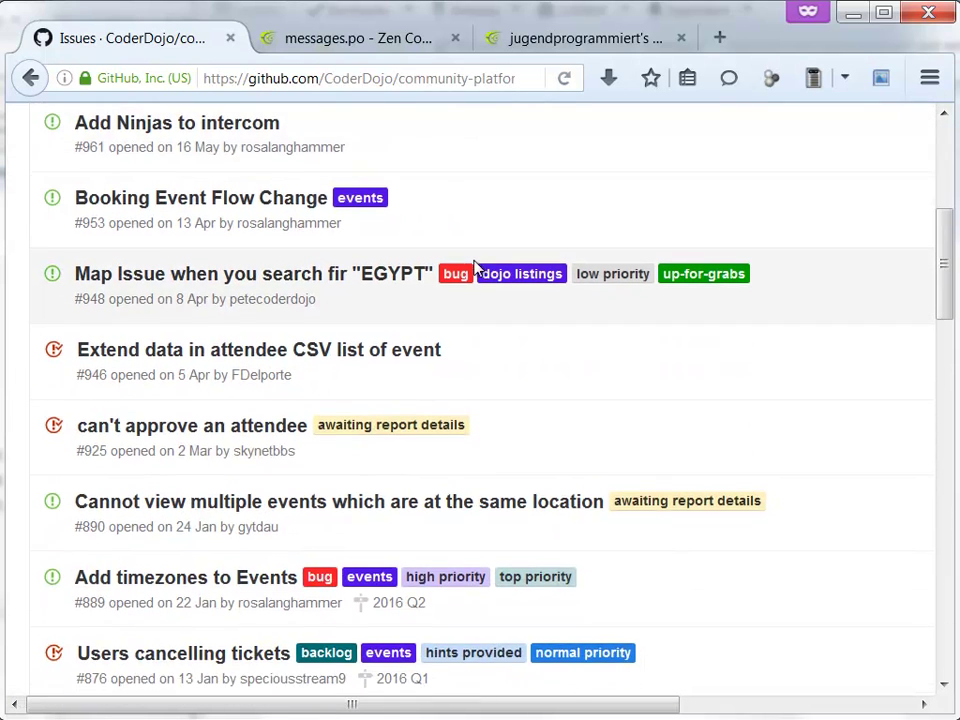
{"action": "scroll", "coordinate": [476, 268], "scroll_direction": "up", "scroll_amount": 7}
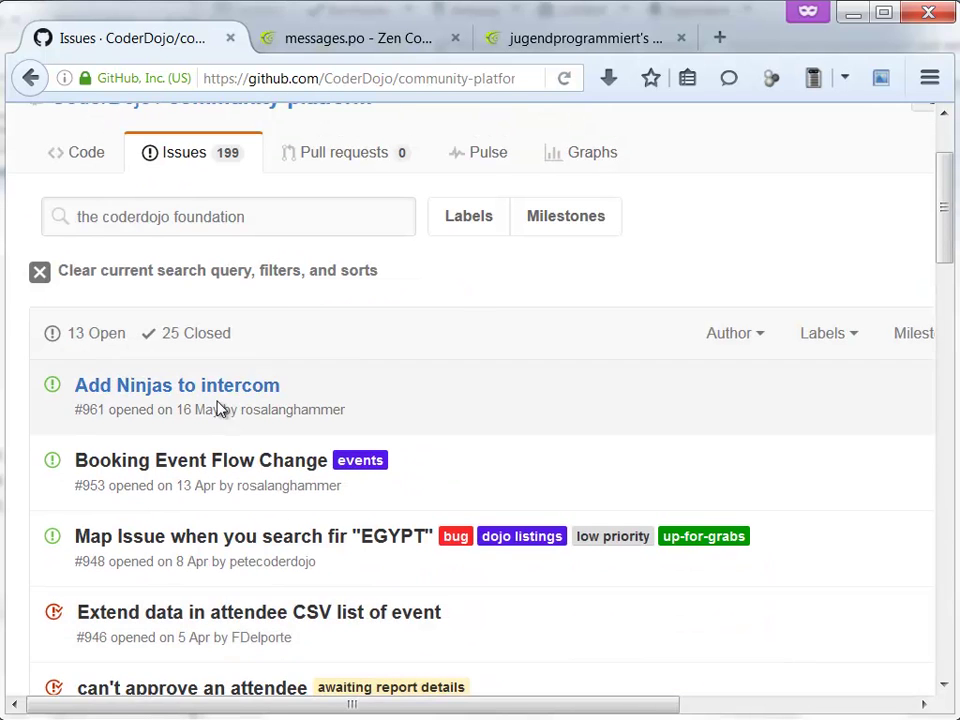
{"action": "scroll", "coordinate": [190, 637], "scroll_direction": "down", "scroll_amount": 5}
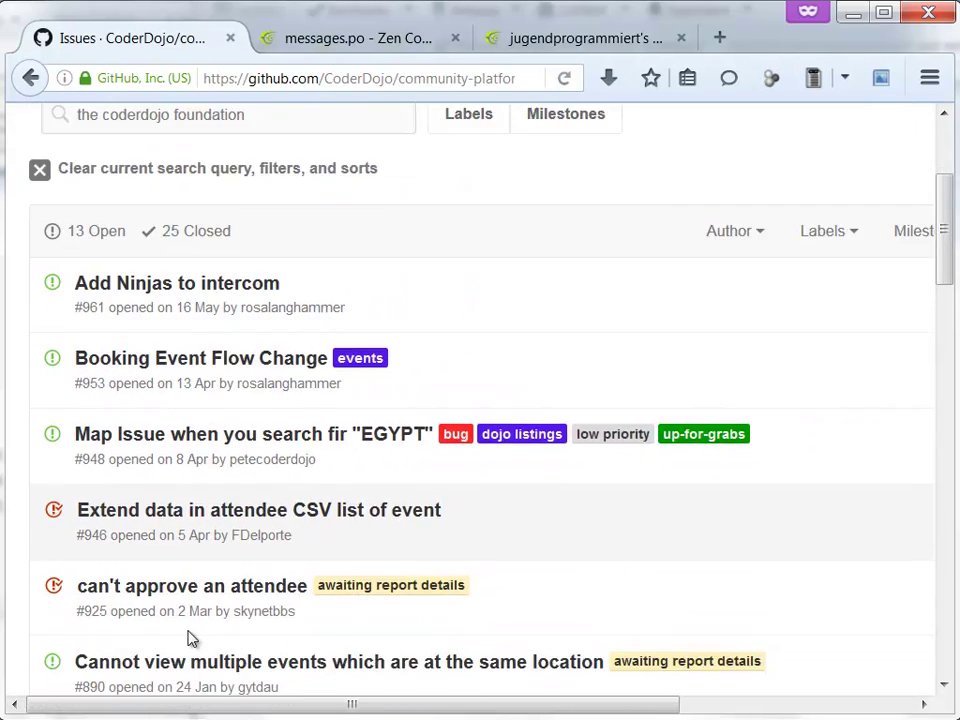
{"action": "scroll", "coordinate": [185, 617], "scroll_direction": "down", "scroll_amount": 3}
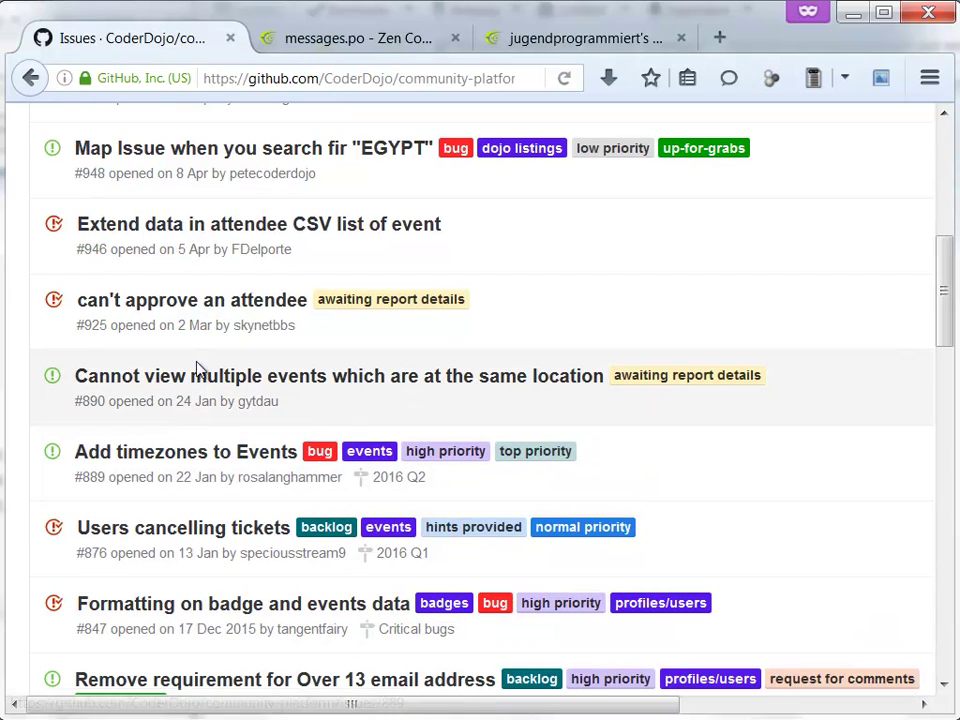
{"action": "scroll", "coordinate": [196, 391], "scroll_direction": "down", "scroll_amount": 7}
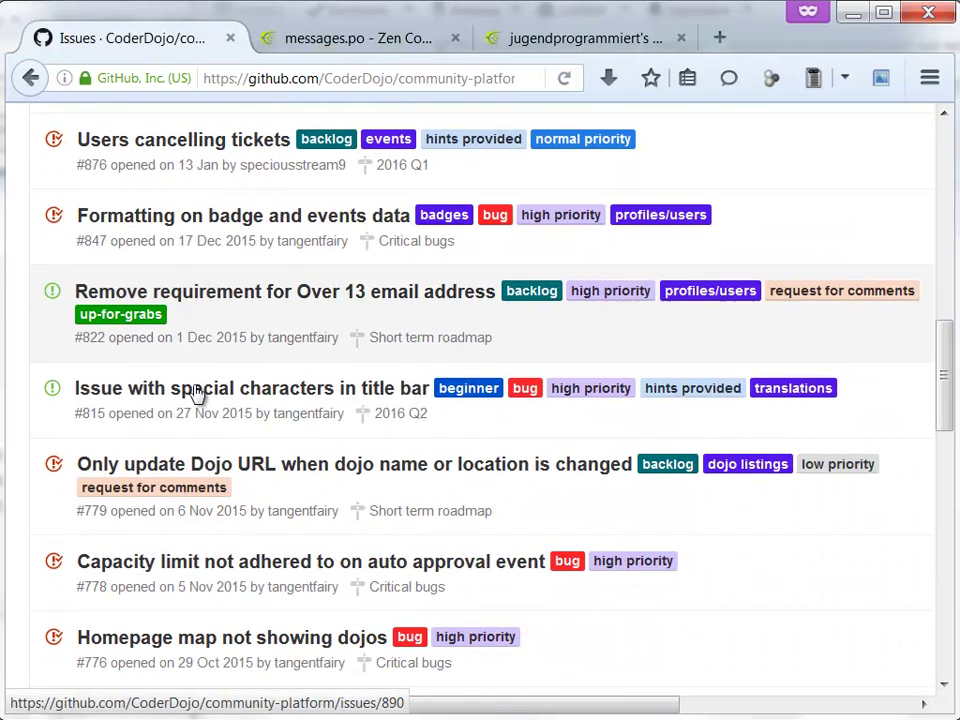
{"action": "scroll", "coordinate": [200, 395], "scroll_direction": "down", "scroll_amount": 7}
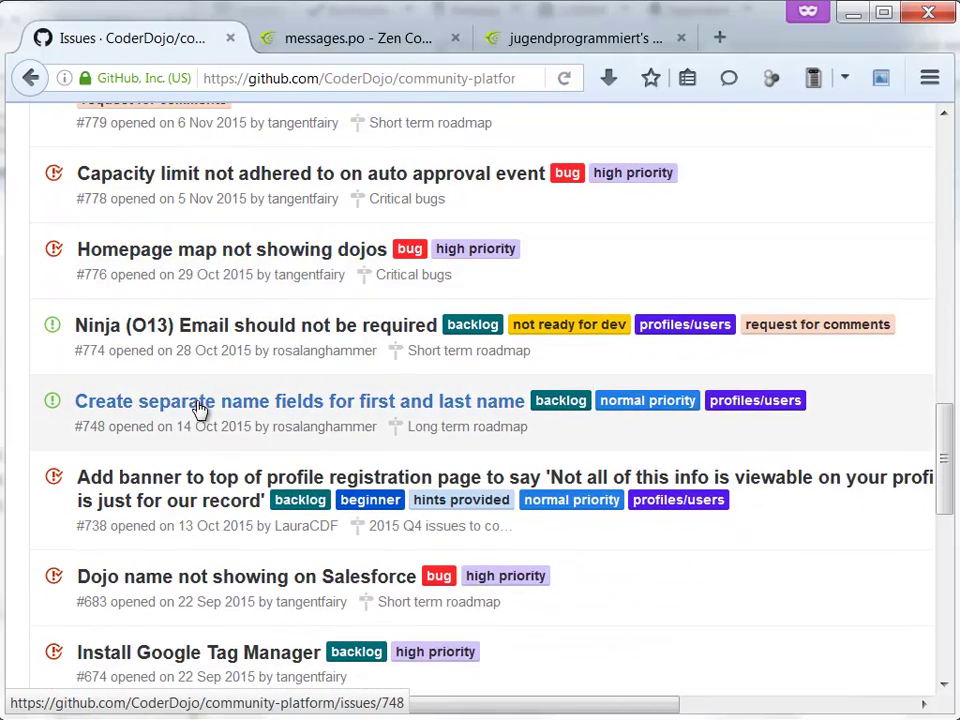
{"action": "scroll", "coordinate": [200, 400], "scroll_direction": "down", "scroll_amount": 7}
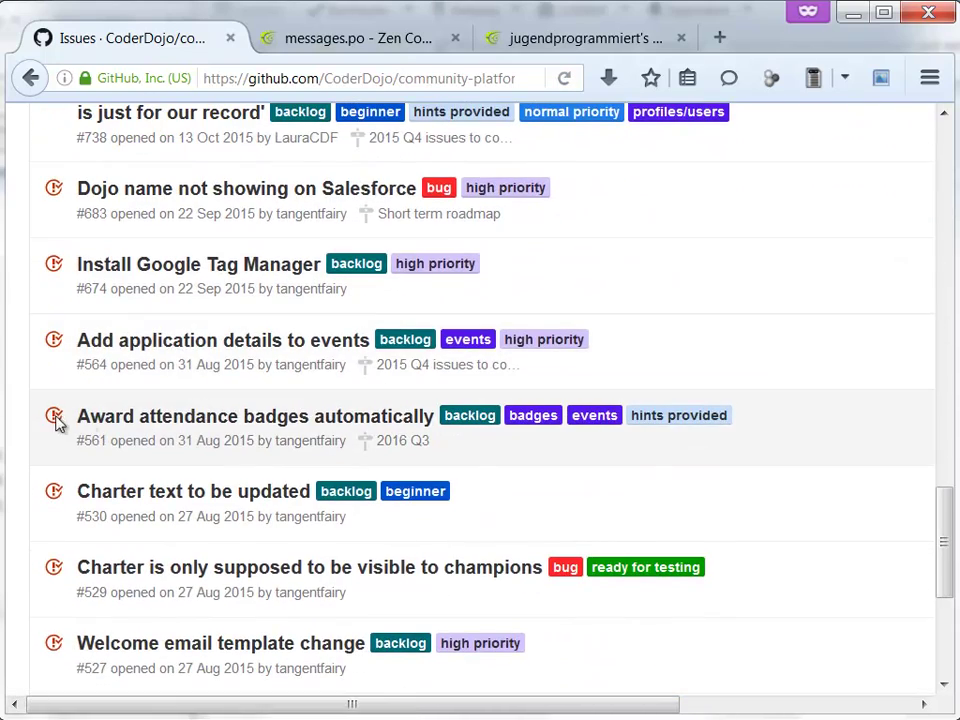
{"action": "scroll", "coordinate": [86, 424], "scroll_direction": "down", "scroll_amount": 5}
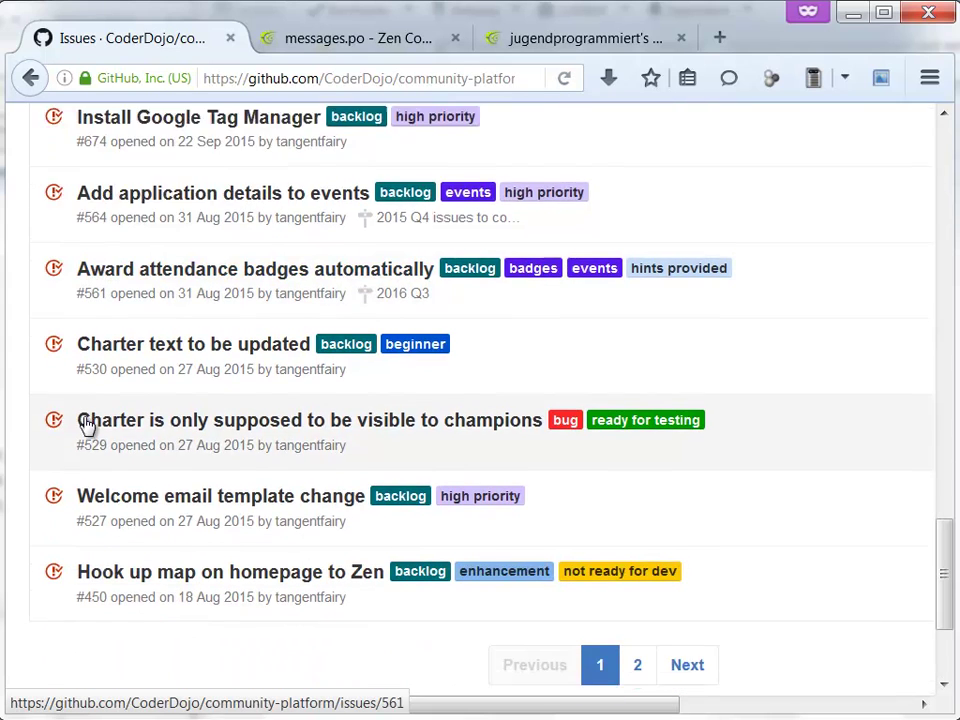
- Go to page 2 of the results and scroll through it
{"action": "left_click", "coordinate": [639, 566]}
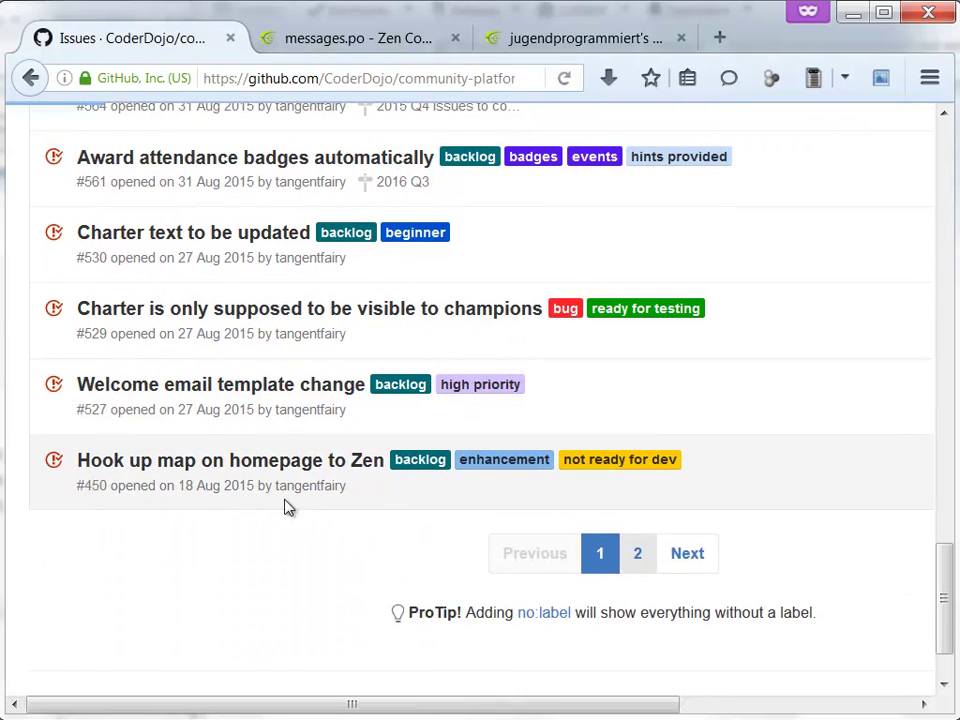
{"action": "scroll", "coordinate": [275, 428], "scroll_direction": "down", "scroll_amount": 2}
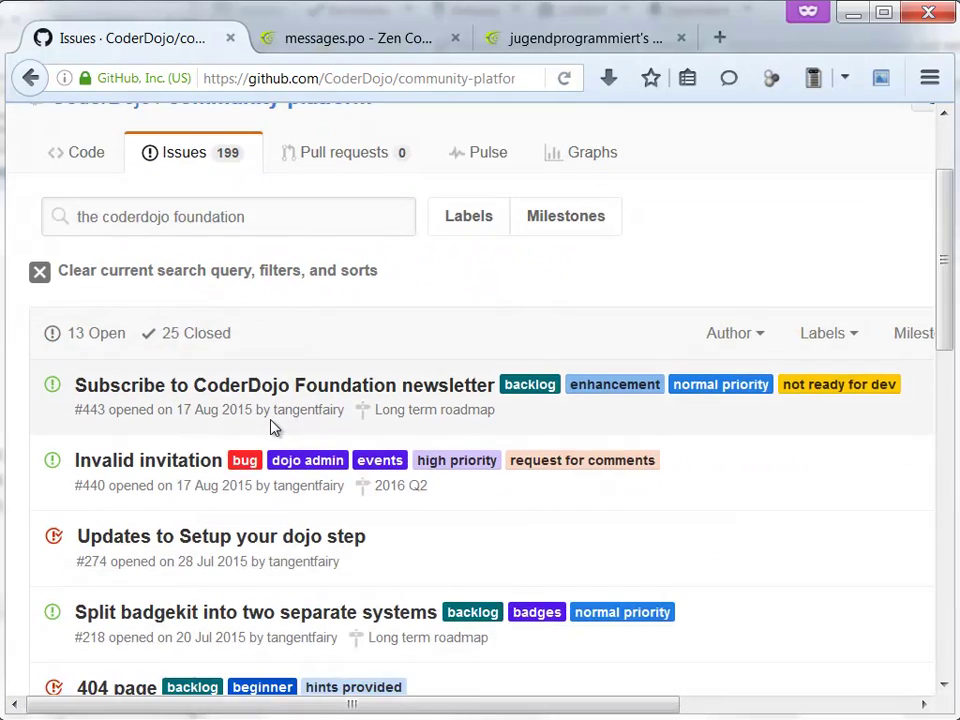
{"action": "scroll", "coordinate": [178, 470], "scroll_direction": "down", "scroll_amount": 3}
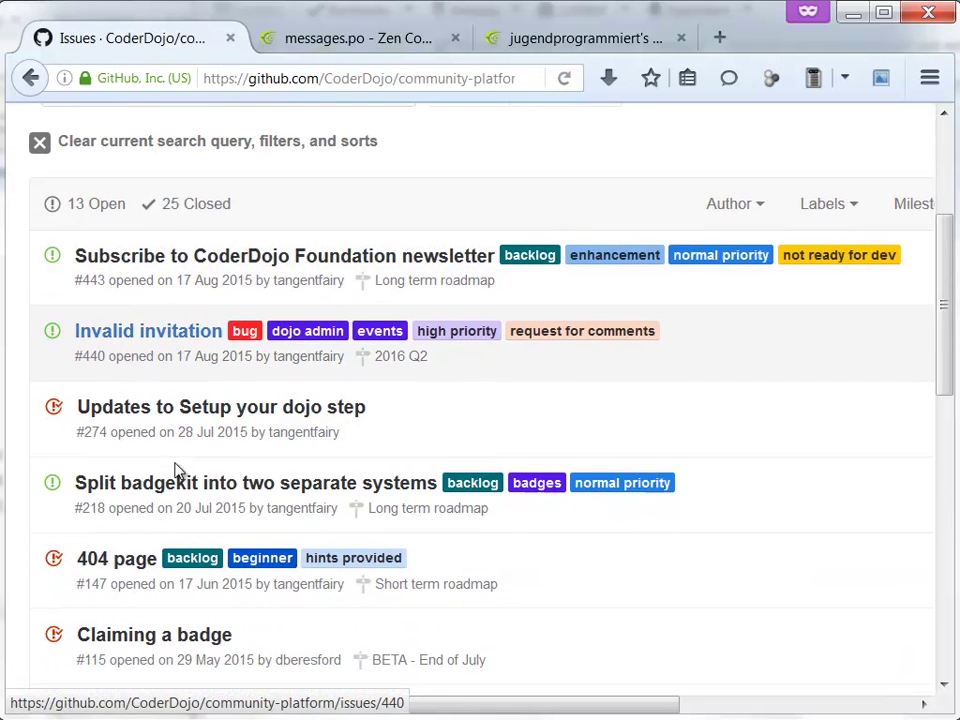
{"action": "scroll", "coordinate": [178, 470], "scroll_direction": "down", "scroll_amount": 5}
{"action": "scroll", "coordinate": [176, 495], "scroll_direction": "down", "scroll_amount": 2}
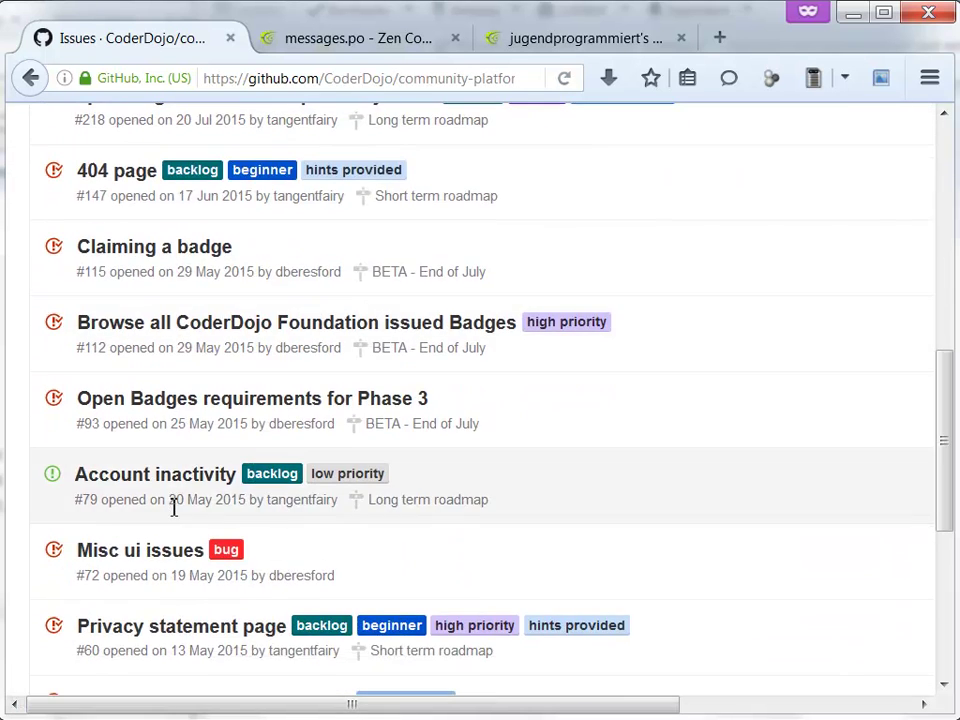
{"action": "scroll", "coordinate": [172, 498], "scroll_direction": "down", "scroll_amount": 5}
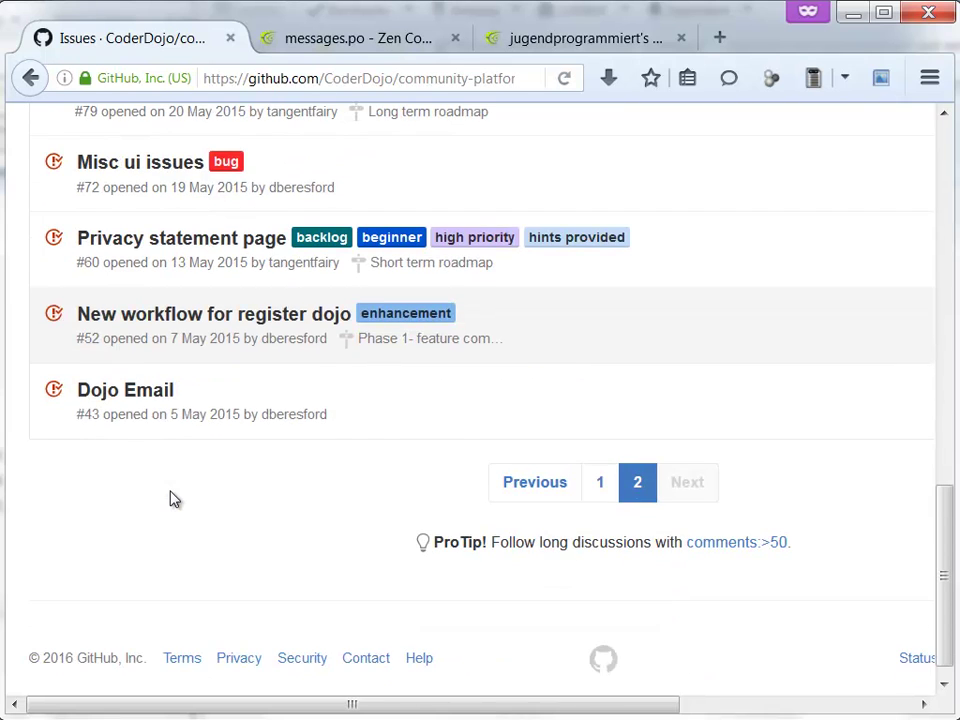
{"action": "scroll", "coordinate": [170, 498], "scroll_direction": "up", "scroll_amount": 15}
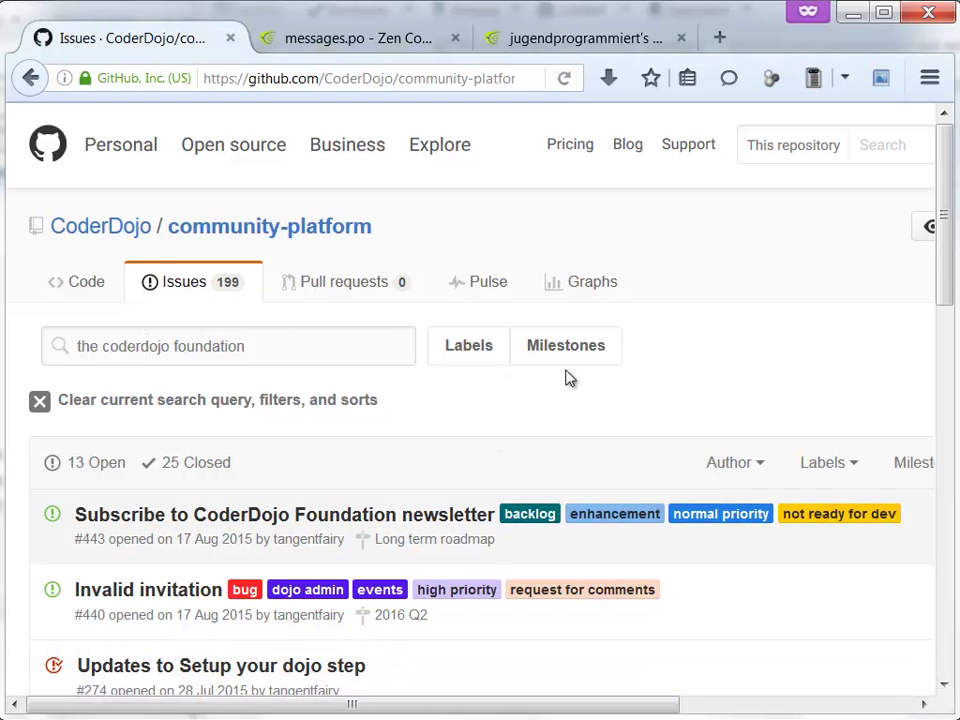
- Start a new issue, signing in to GitHub with the saved login, and reach the Title field
{"action": "key", "text": "ctrl+minus"}
{"action": "key", "text": "ctrl+minus"}
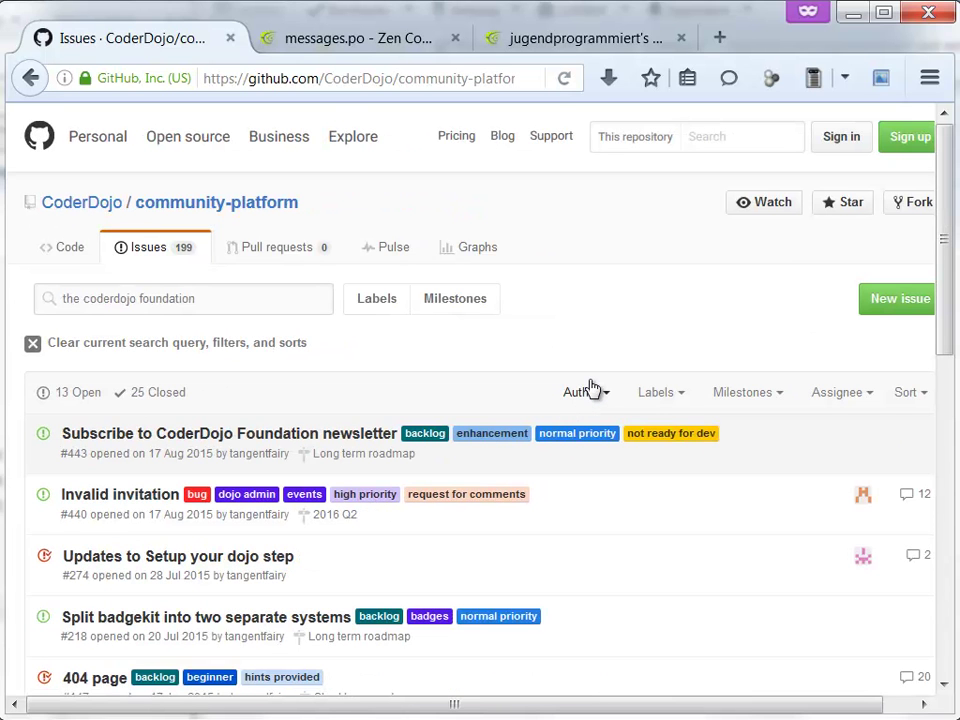
{"action": "left_click", "coordinate": [897, 316]}
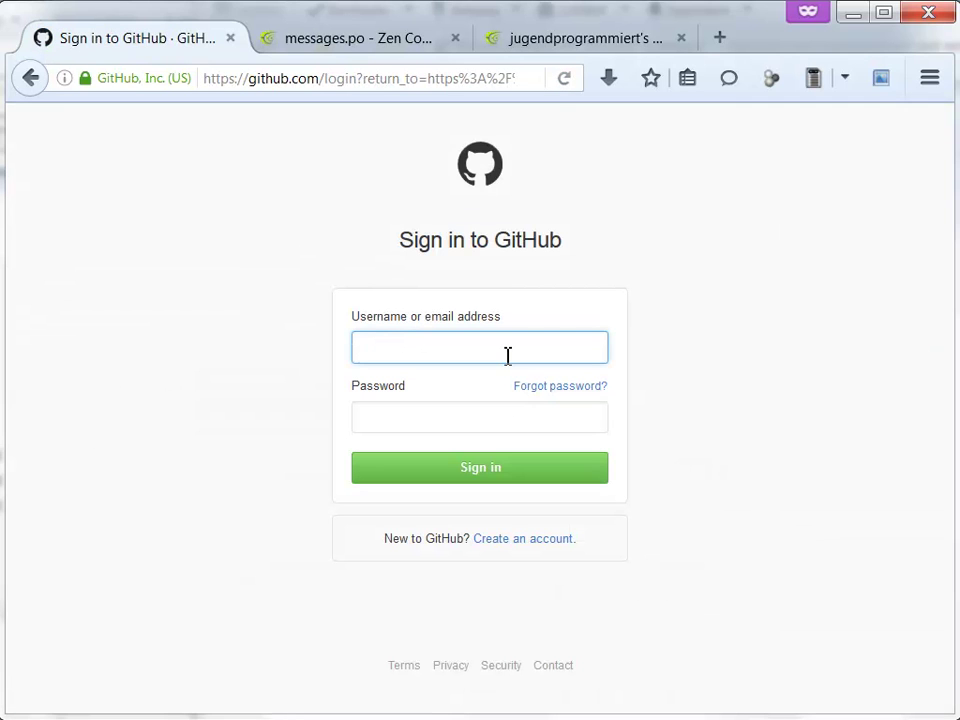
{"action": "left_click", "coordinate": [508, 352]}
{"action": "left_click", "coordinate": [435, 377]}
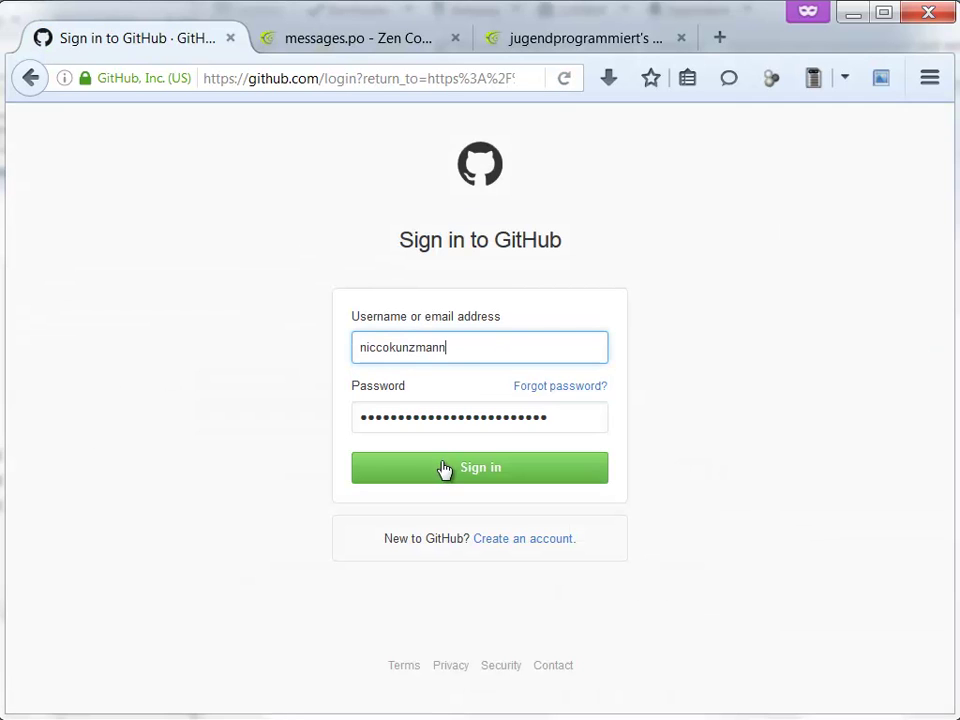
{"action": "left_click", "coordinate": [444, 469]}
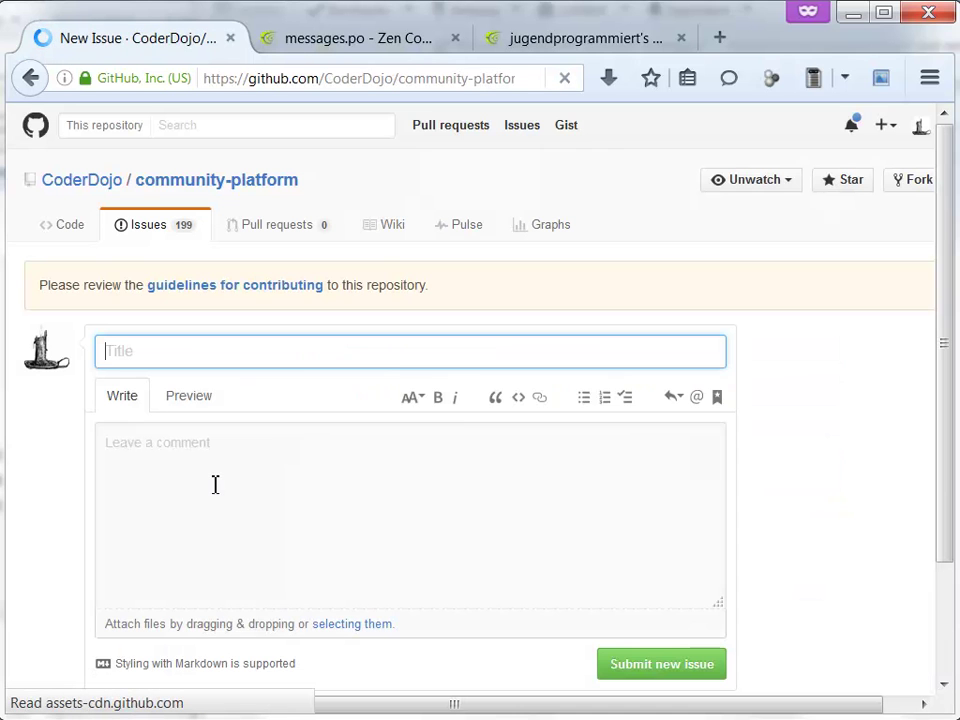
{"action": "left_click", "coordinate": [195, 351]}
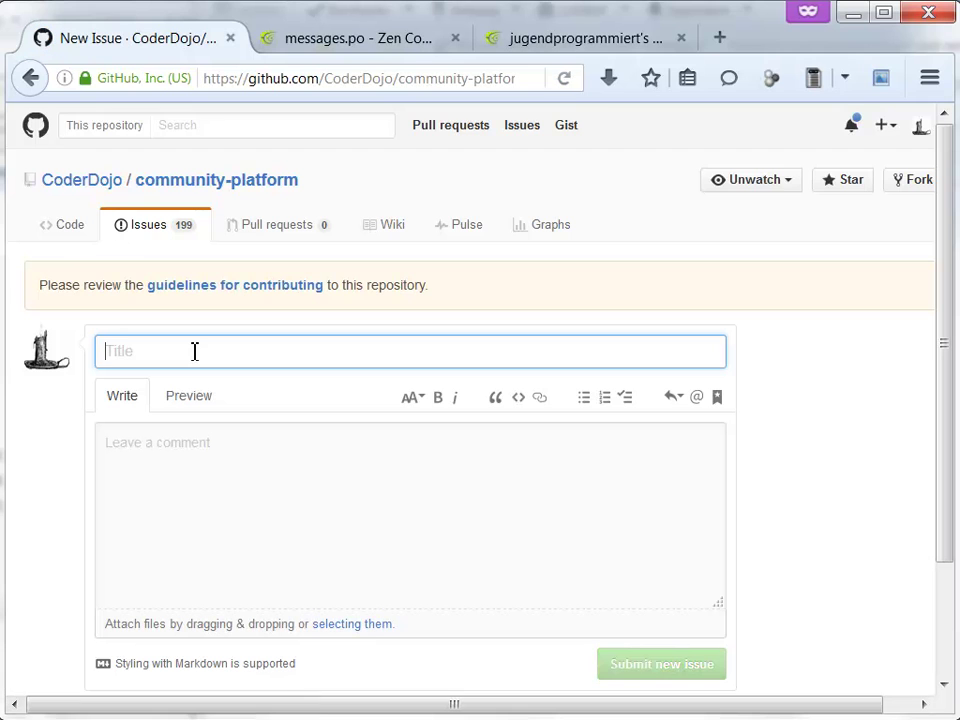
{"action": "left_click", "coordinate": [169, 233]}
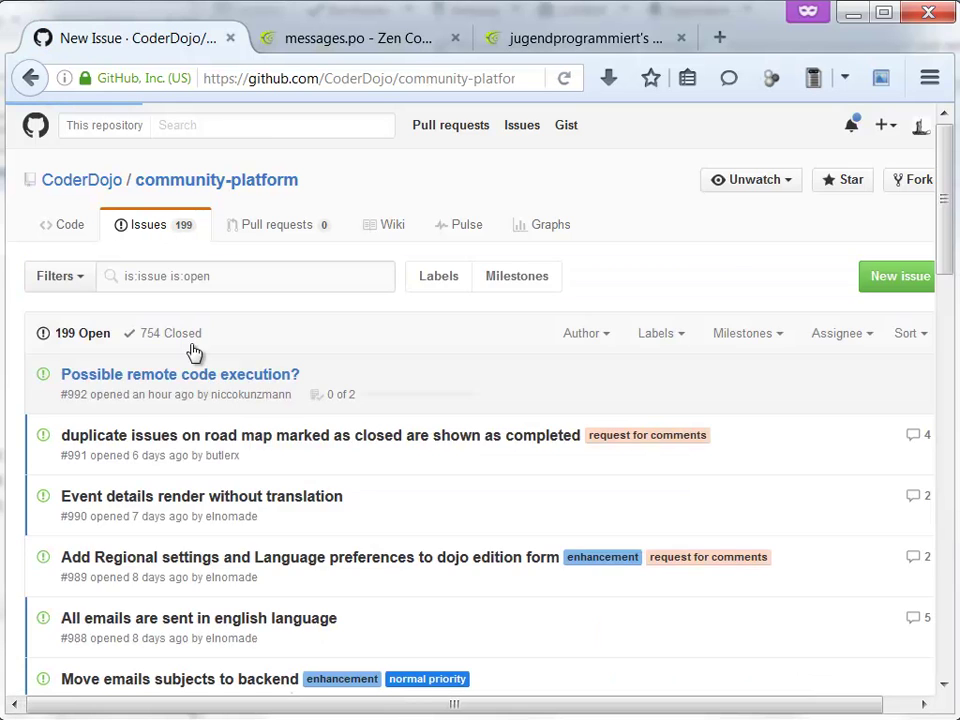
- Search open issues for 'translation' and open issue #934 'Translation Errors' down to its comment box
{"action": "left_click", "coordinate": [268, 280]}
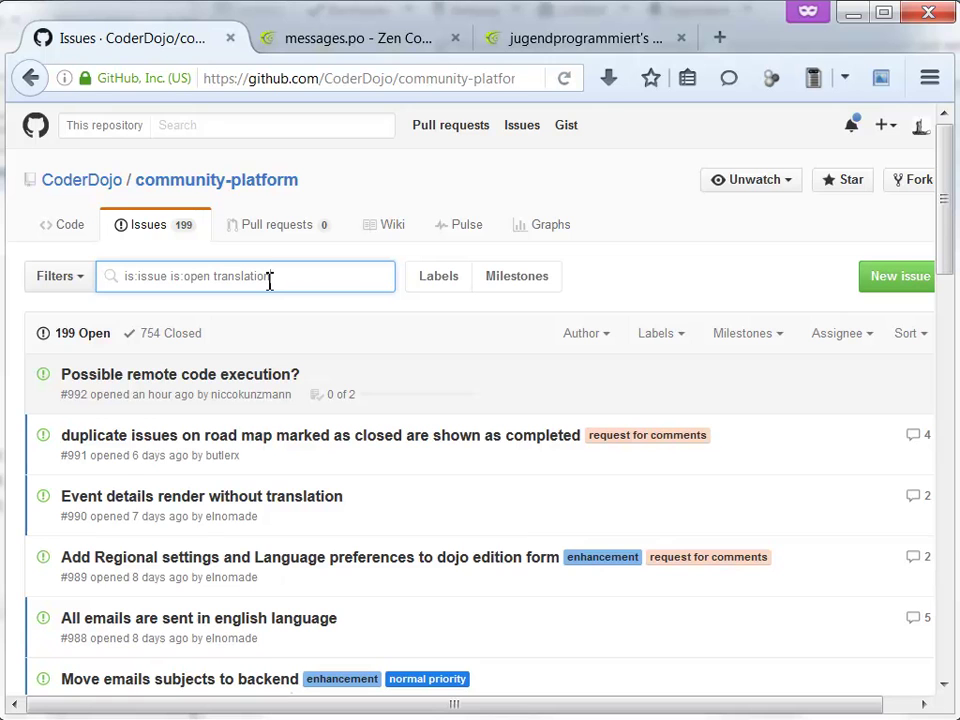
{"action": "key", "text": "Return"}
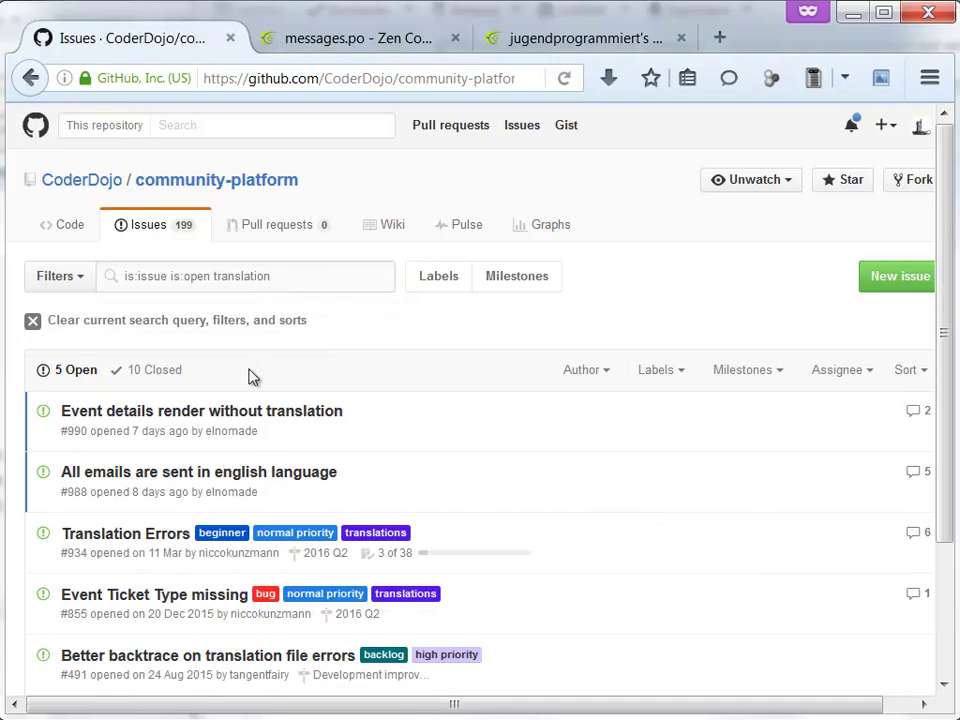
{"action": "left_click", "coordinate": [156, 538]}
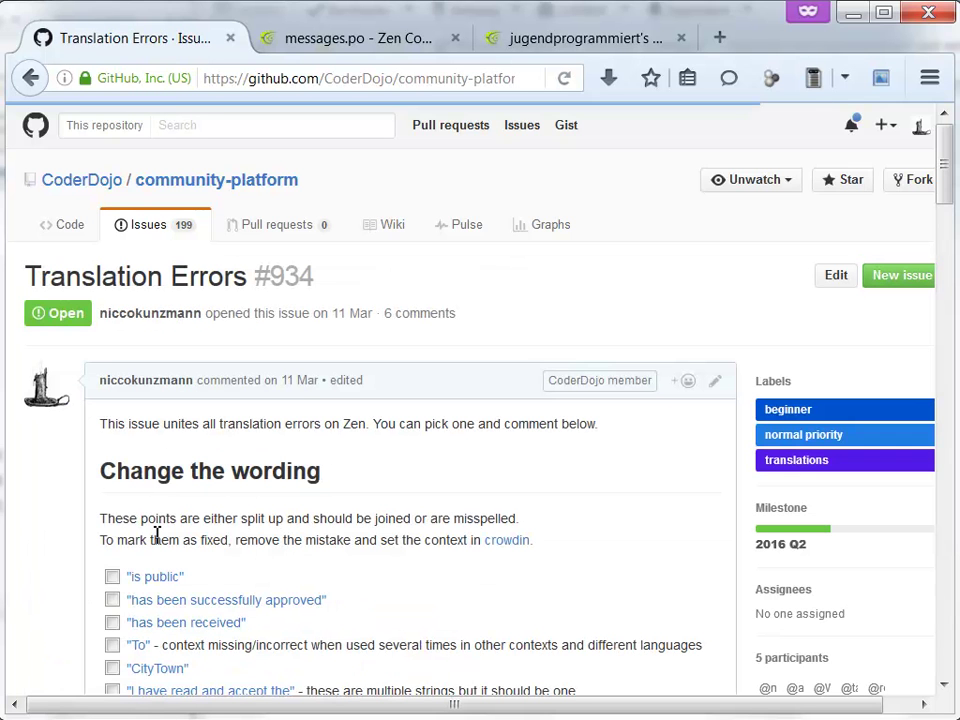
{"action": "left_click_drag", "start_coordinate": [944, 148], "coordinate": [926, 671]}
- Comment 'Translation forgotten:' quoting the pasted 'the CoderDojo Foundation', untranslated in every footer
{"action": "left_click", "coordinate": [251, 420]}
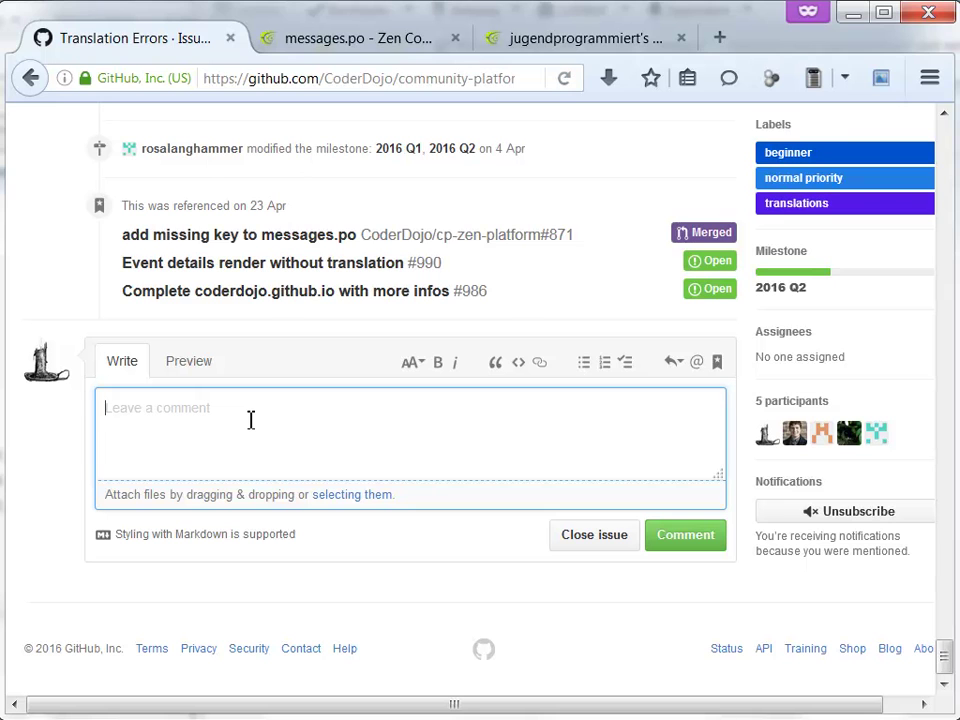
{"action": "type", "text": "There"}
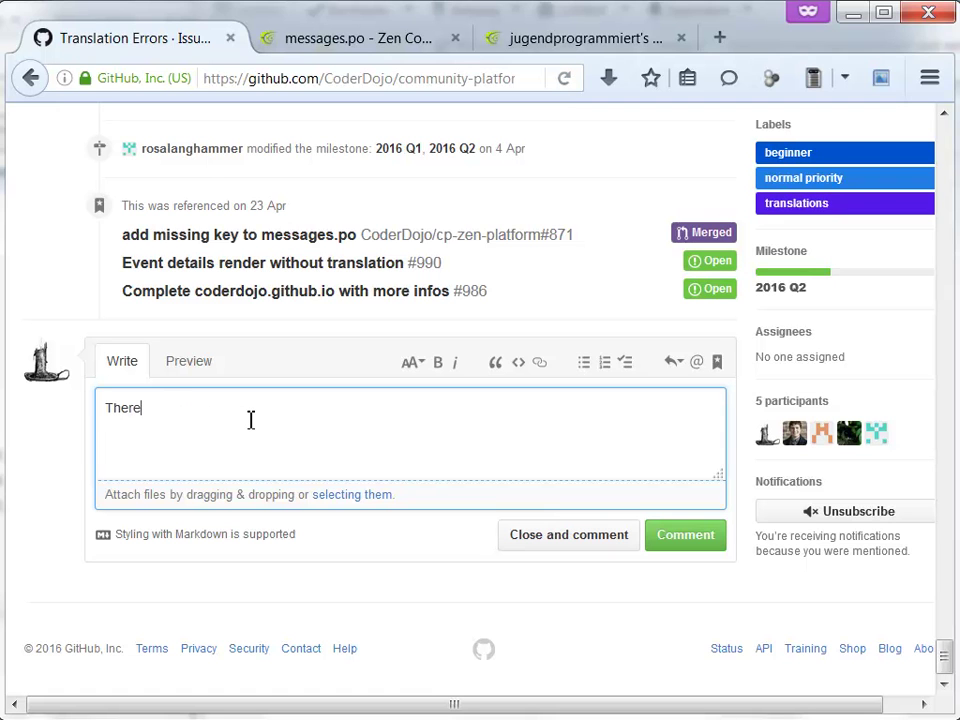
{"action": "key", "text": "BackSpace"}
{"action": "key", "text": "BackSpace"}
{"action": "key", "text": "BackSpace"}
{"action": "key", "text": "BackSpace"}
{"action": "key", "text": "BackSpace"}
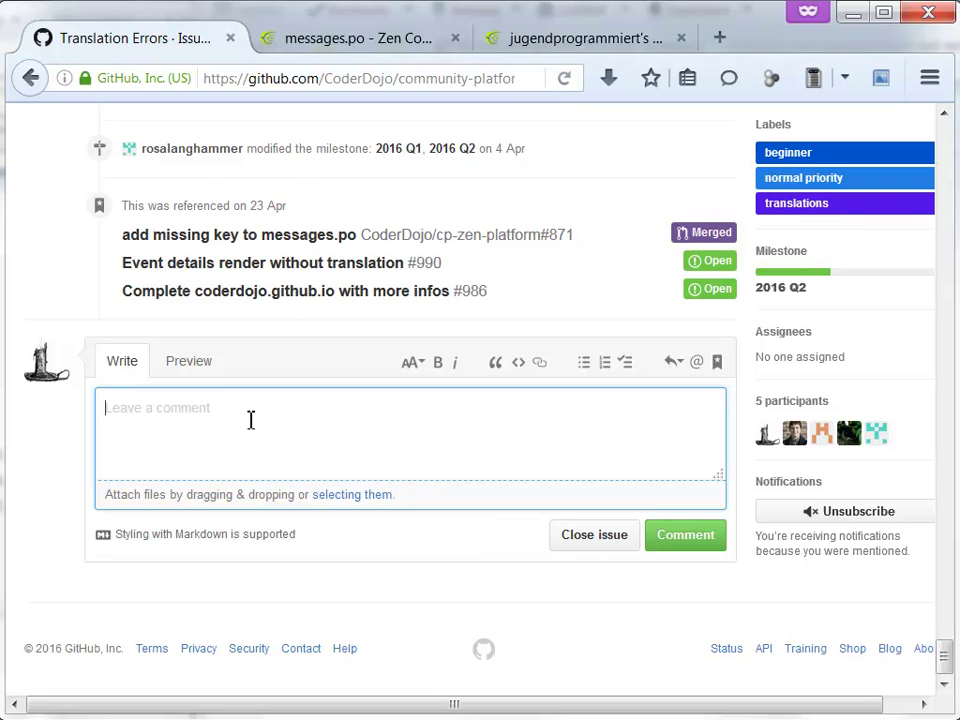
{"action": "type", "text": "-"}
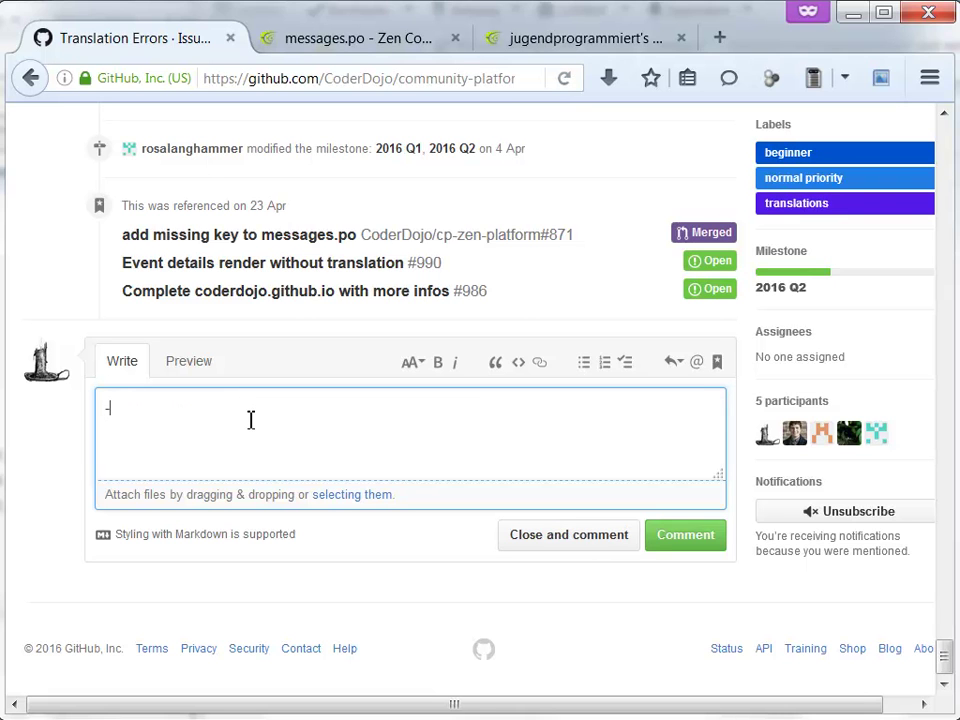
{"action": "key", "text": "BackSpace"}
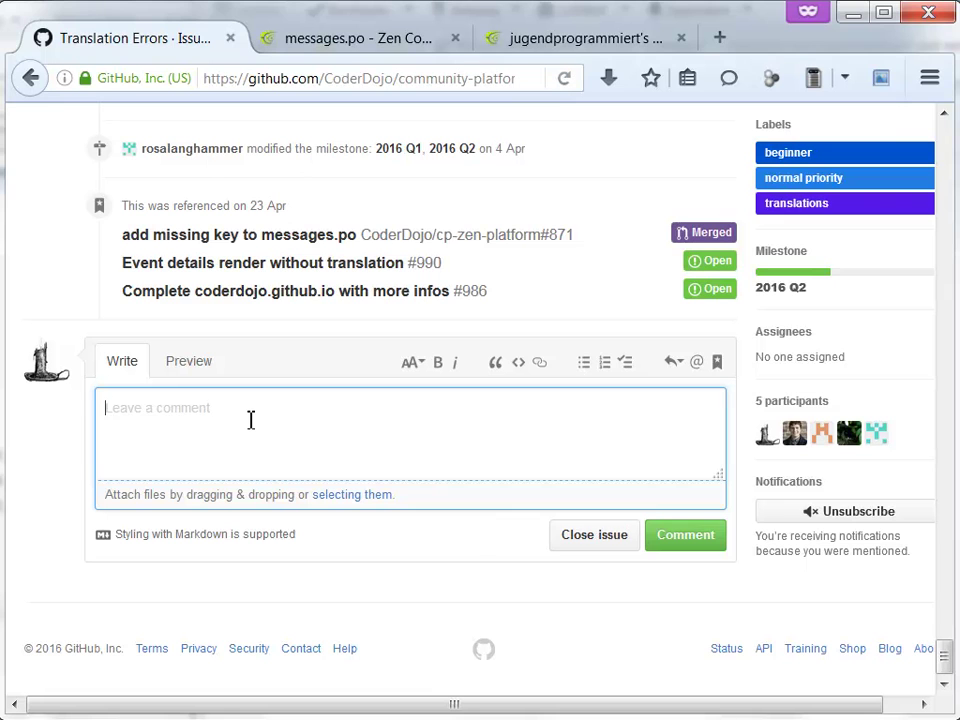
{"action": "type", "text": "Transa"}
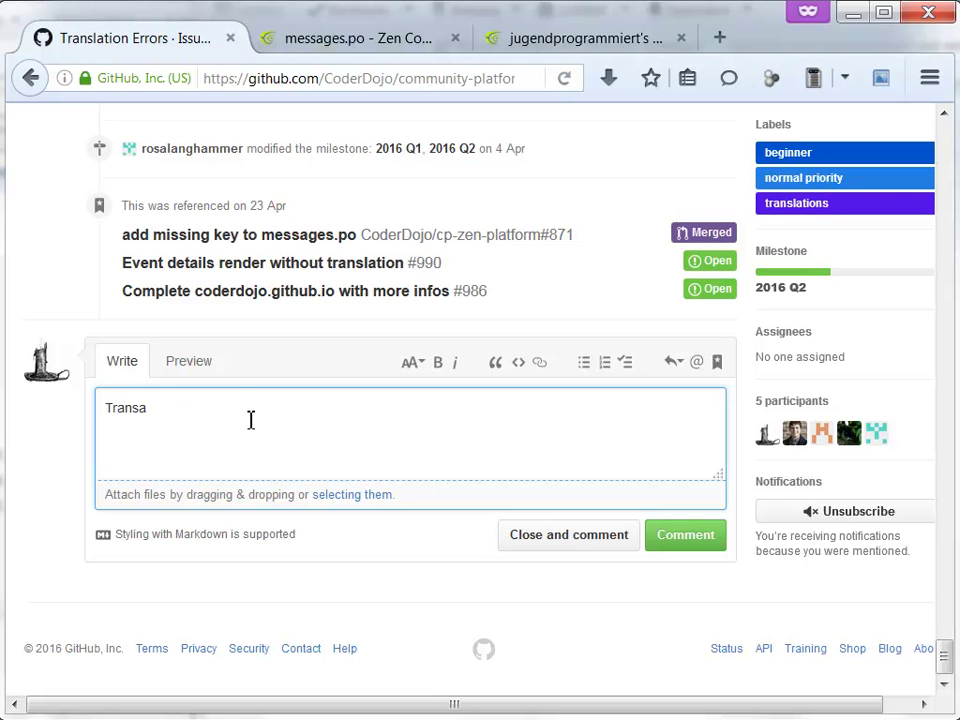
{"action": "key", "text": "BackSpace"}
{"action": "type", "text": "lation forgotten:"}
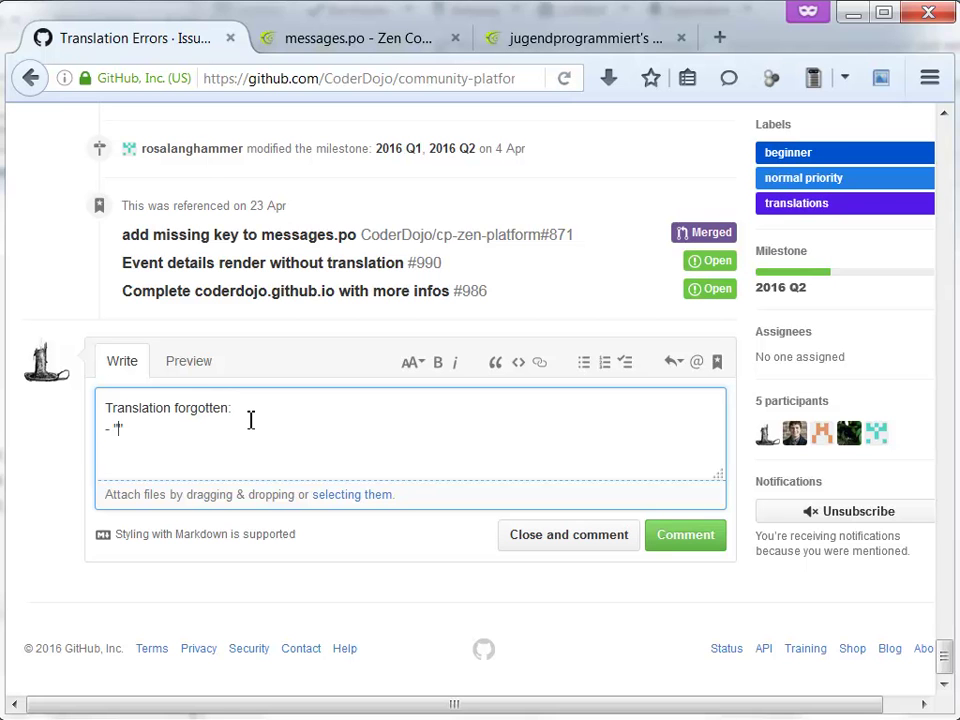
{"action": "type", "text": "the CoderDojo Foundation"}
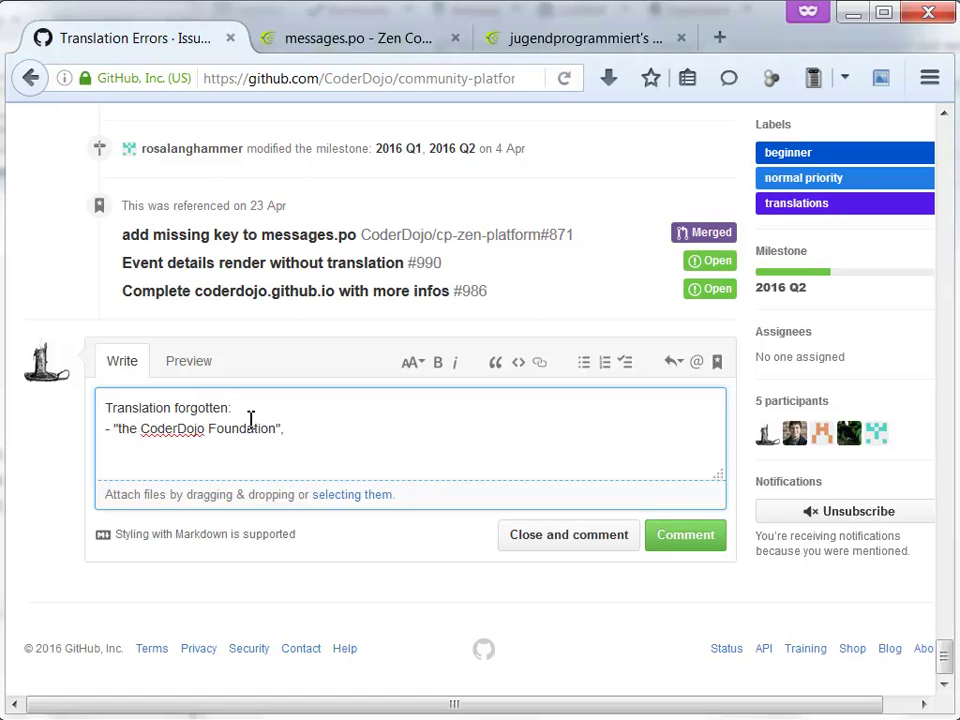
{"action": "type", "text": ", in the footer of every site. e.g."}
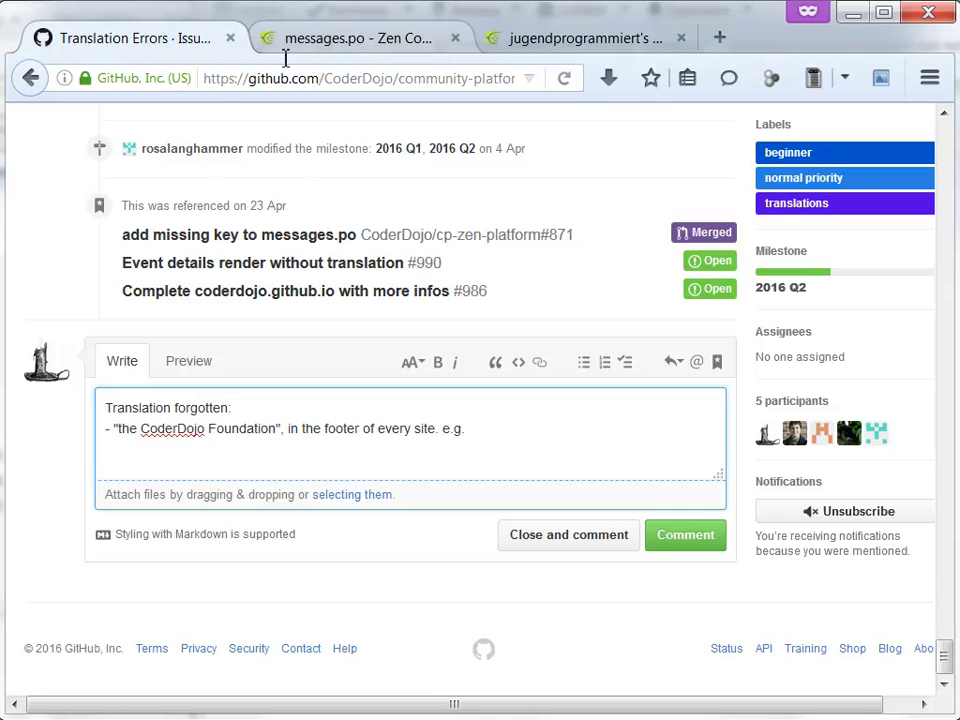
{"action": "left_click", "coordinate": [720, 37]}
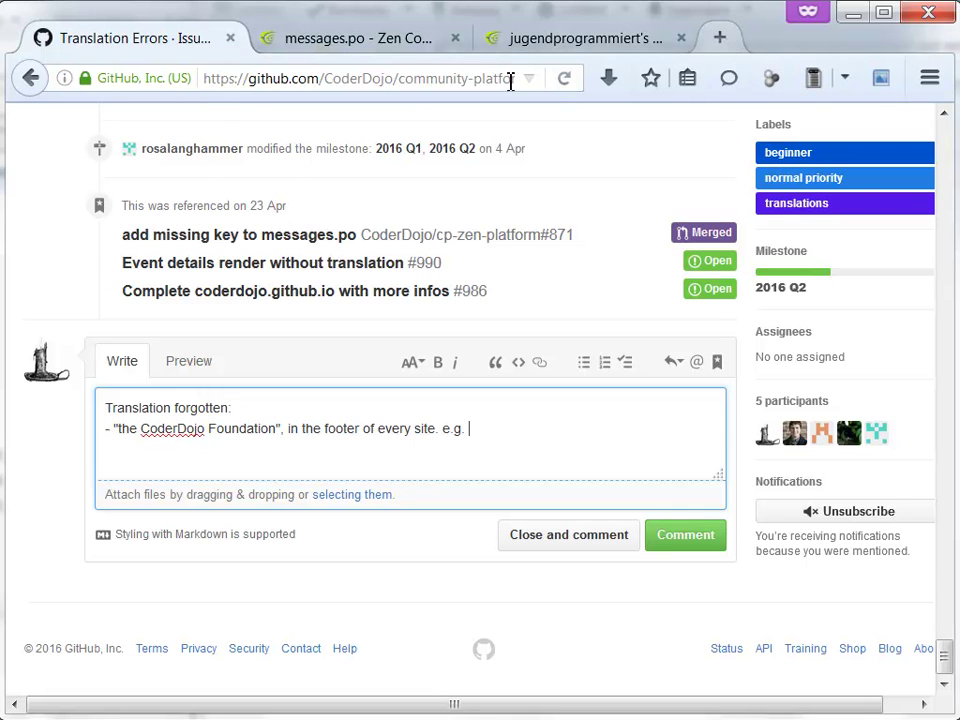
- Load zen.coderdojo.com in the new tab, select its URL, and go back to the GitHub tab
{"action": "type", "text": "zen.coderdojo.com/"}
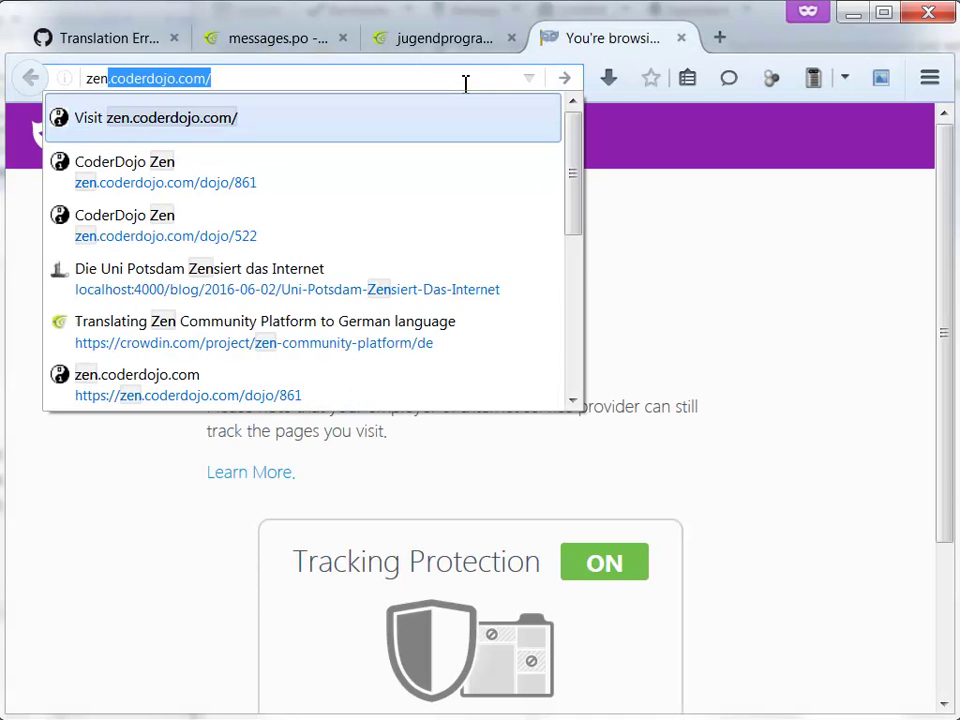
{"action": "key", "text": "Down"}
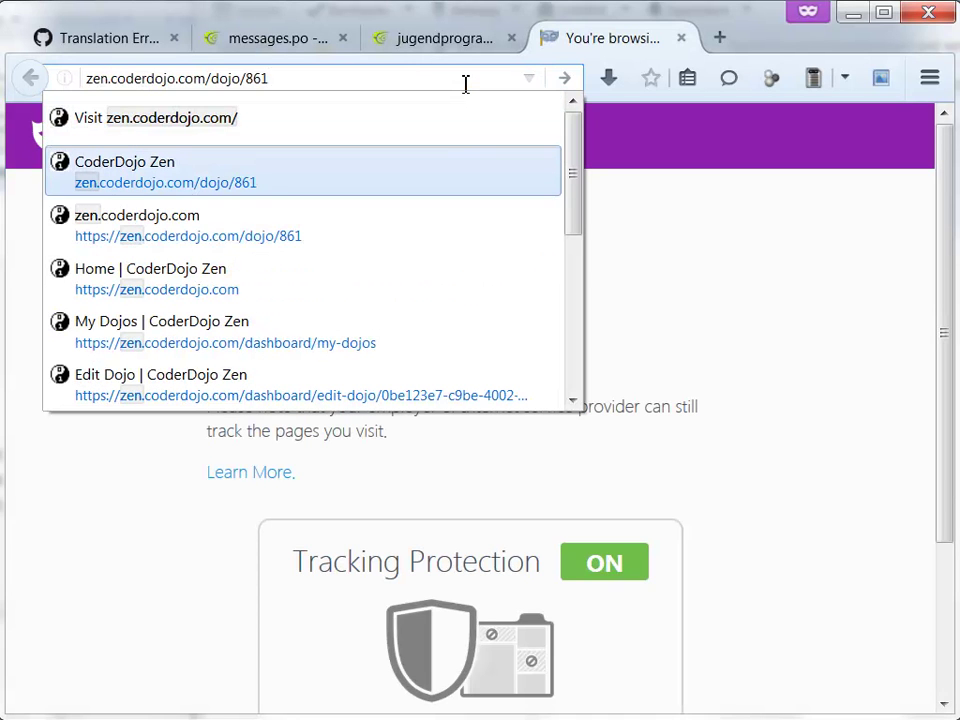
{"action": "key", "text": "Up"}
{"action": "key", "text": "Return"}
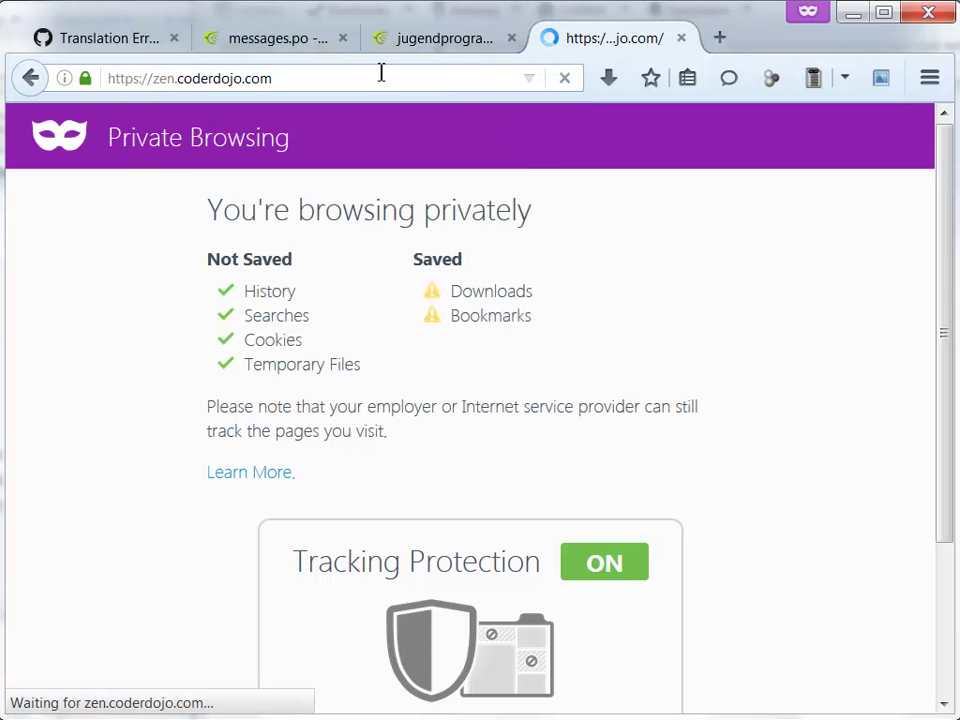
{"action": "left_click", "coordinate": [347, 88]}
{"action": "key", "text": "ctrl+c"}
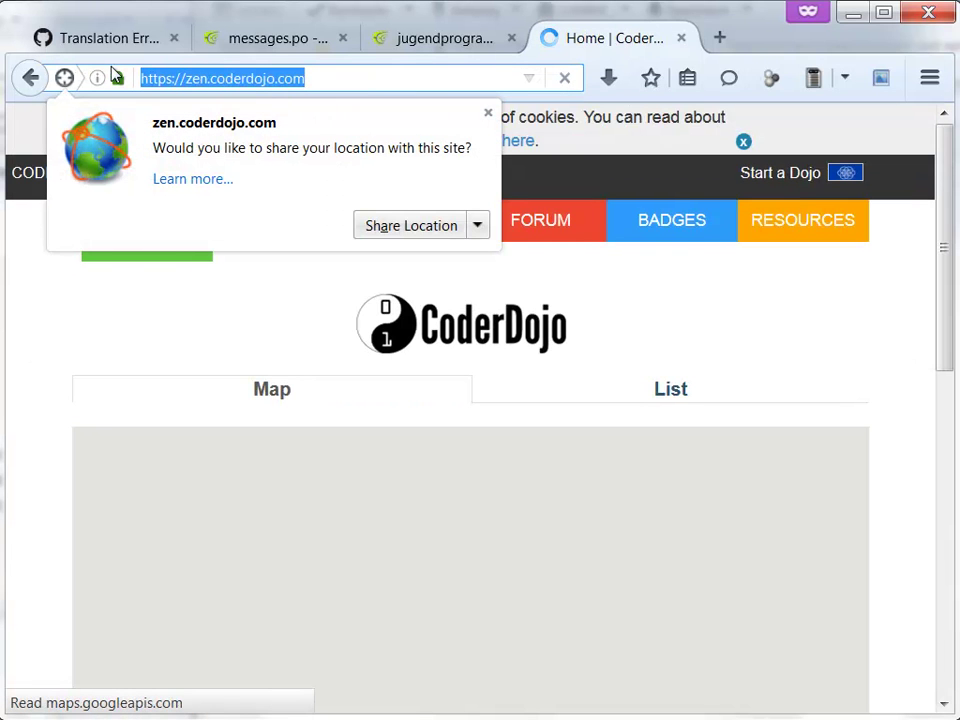
{"action": "left_click", "coordinate": [113, 43]}
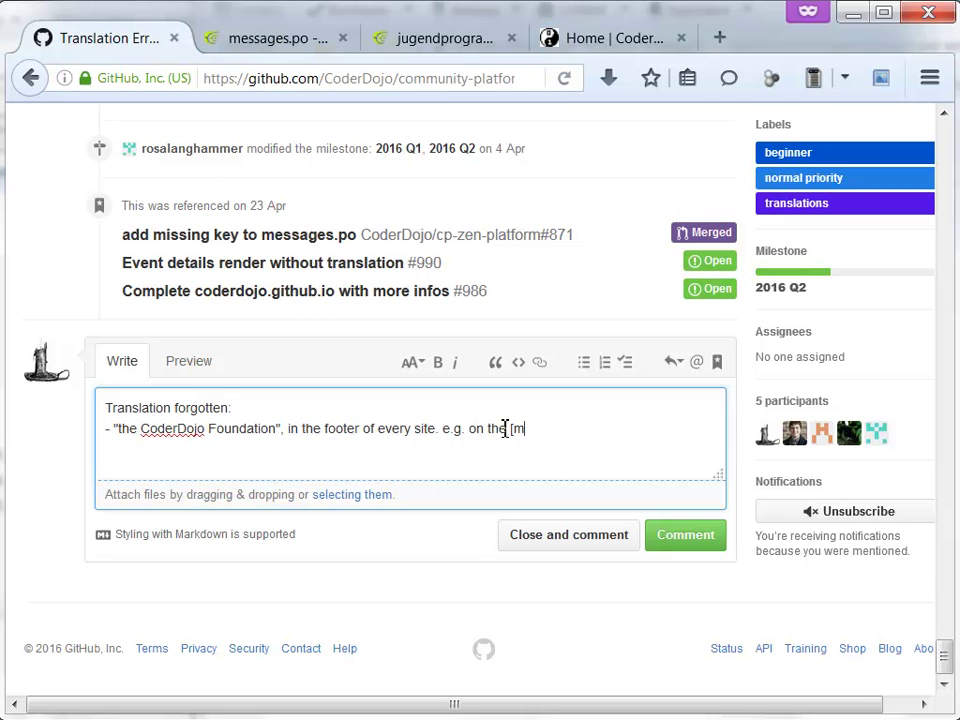
{"action": "type", "text": "ge"}
{"action": "key", "text": "shift+End"}
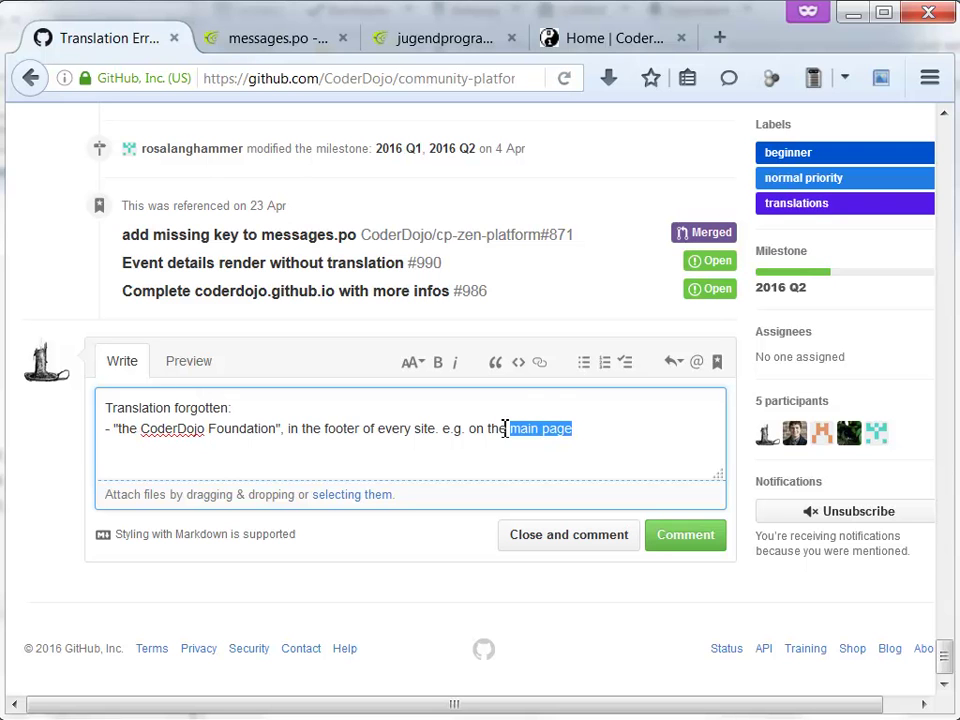
{"action": "left_click", "coordinate": [541, 362]}
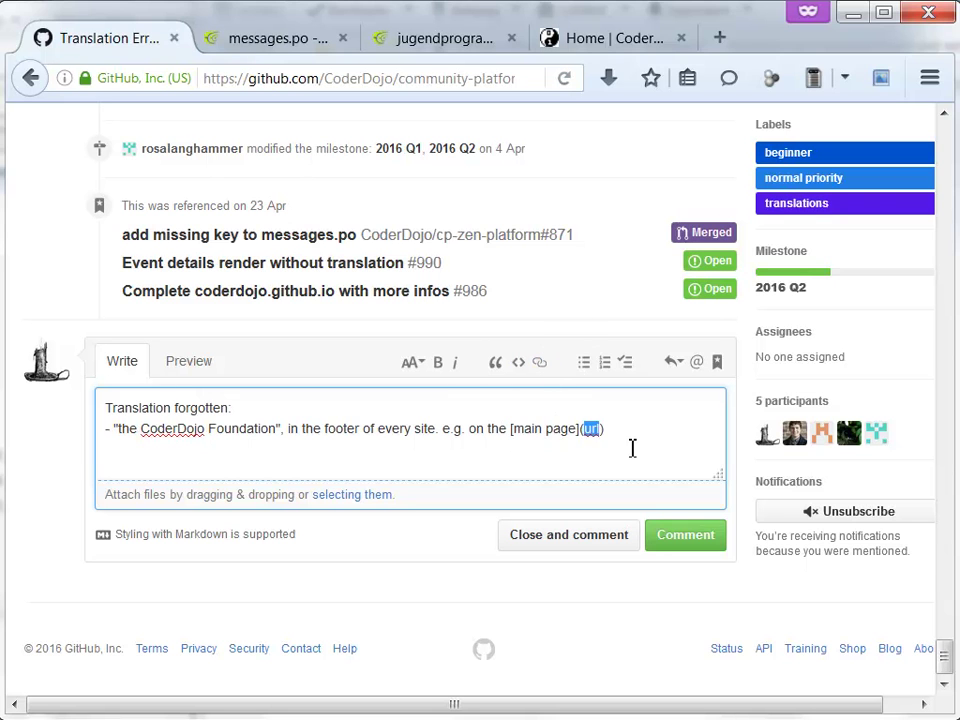
{"action": "key", "text": "ctrl+v"}
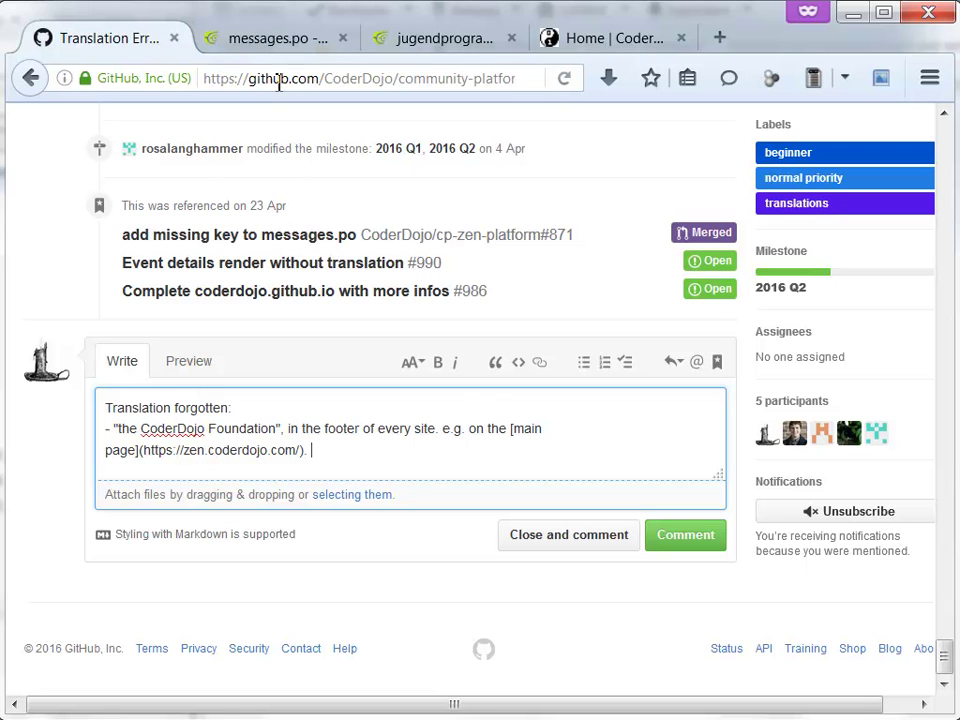
{"action": "left_click", "coordinate": [603, 45]}
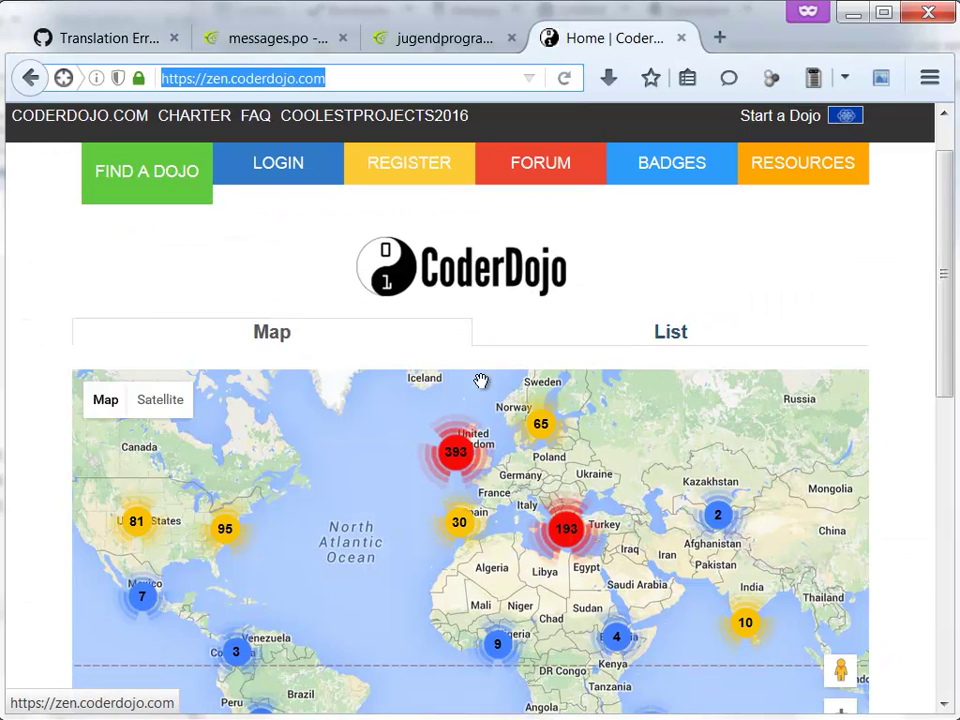
{"action": "scroll", "coordinate": [917, 347], "scroll_direction": "down", "scroll_amount": 4}
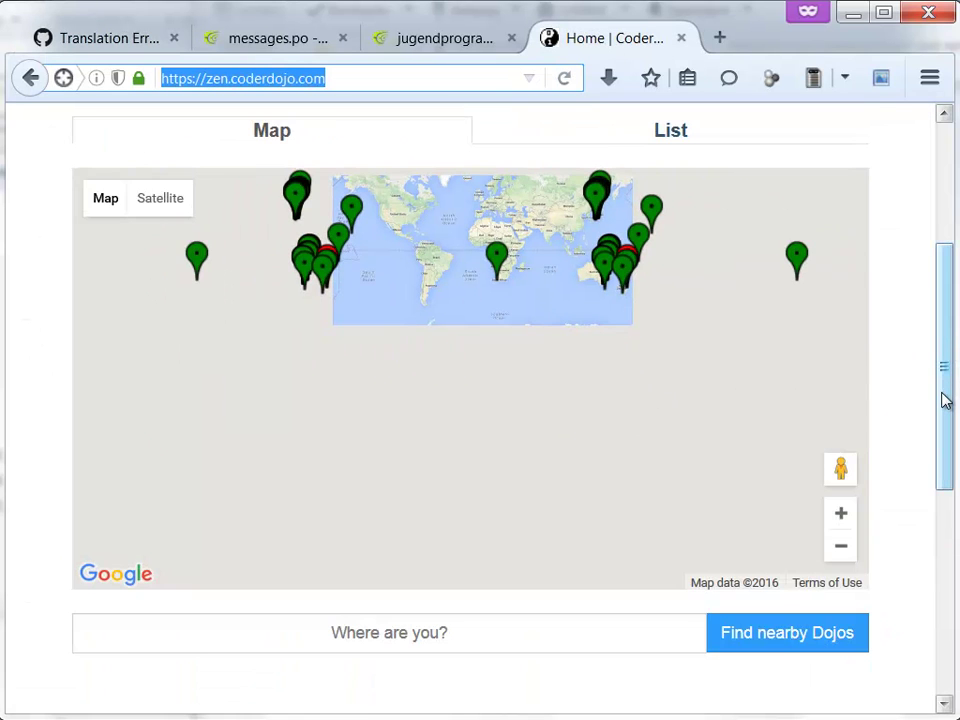
{"action": "left_click_drag", "start_coordinate": [945, 400], "coordinate": [905, 547]}
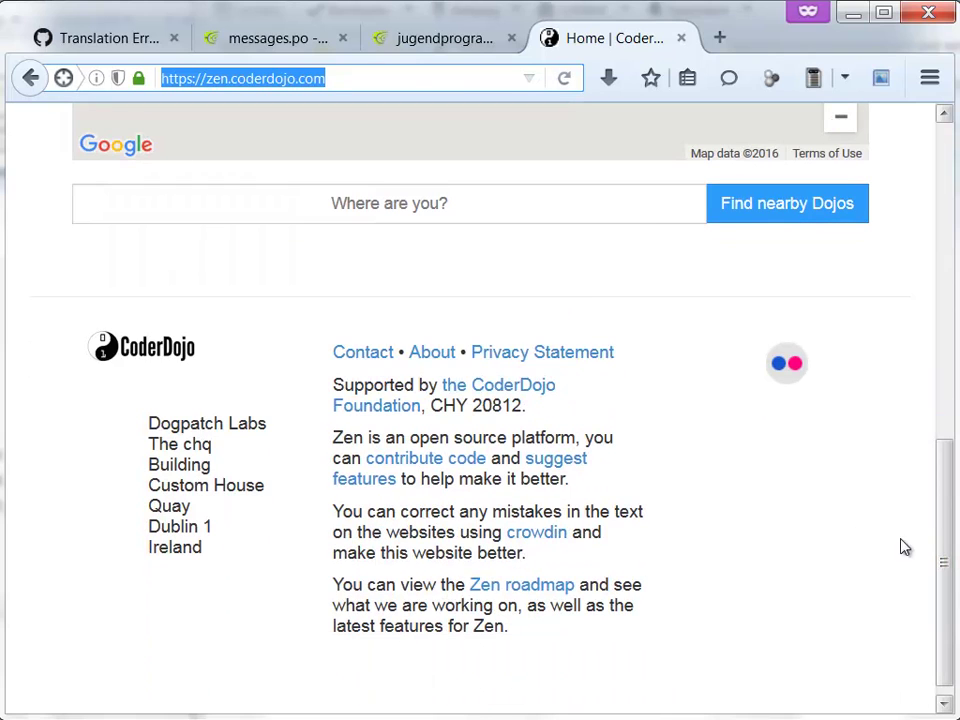
{"action": "left_click", "coordinate": [846, 533]}
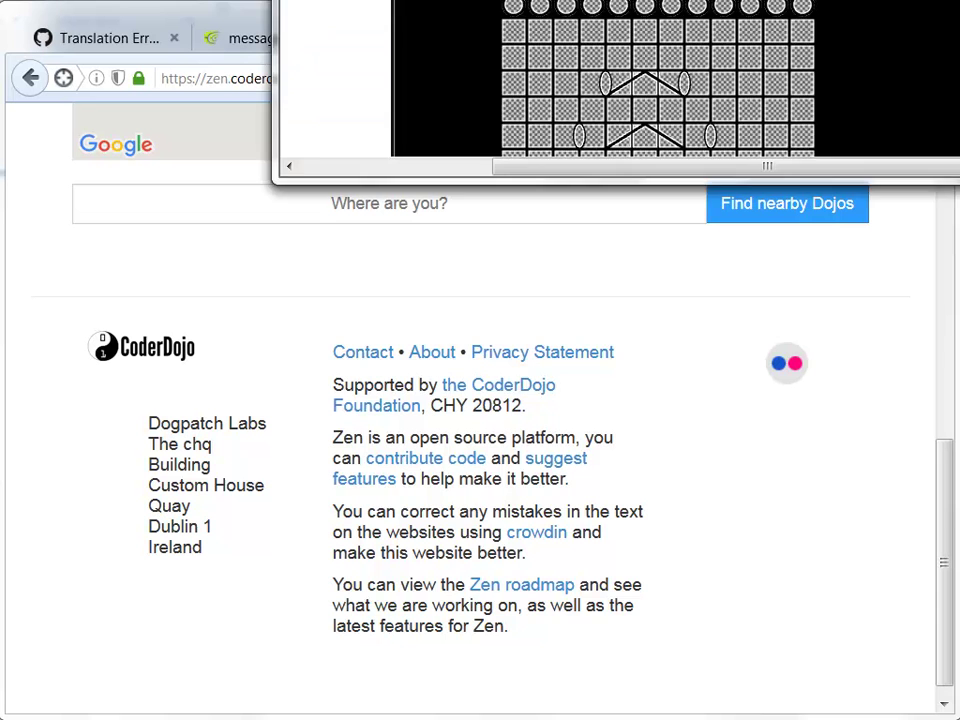
{"action": "left_click_drag", "start_coordinate": [404, 5], "coordinate": [260, 253]}
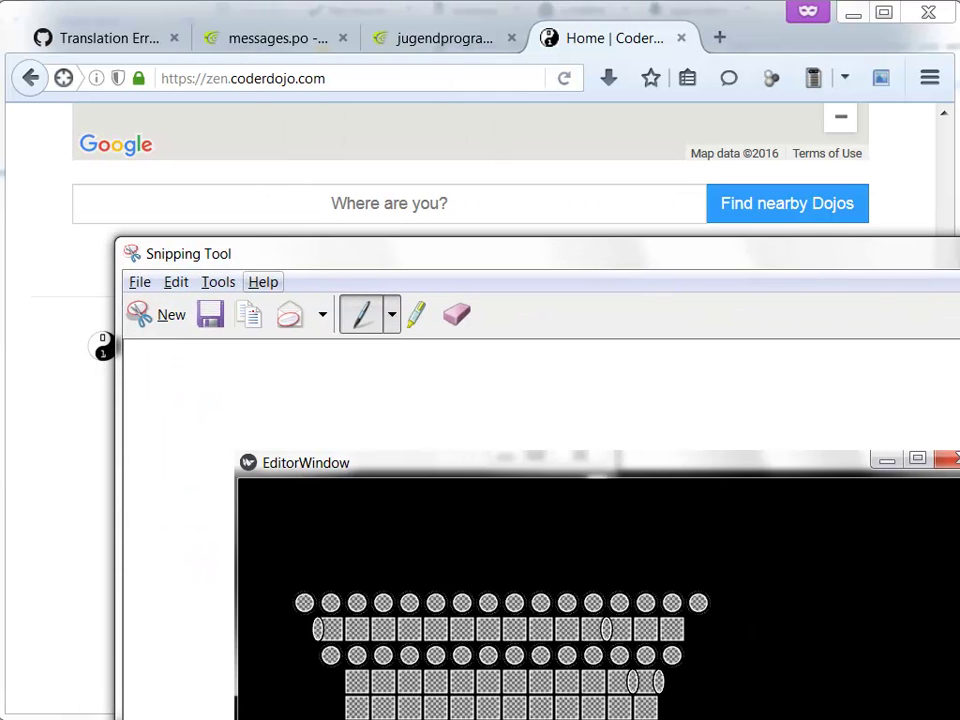
{"action": "left_click", "coordinate": [172, 316]}
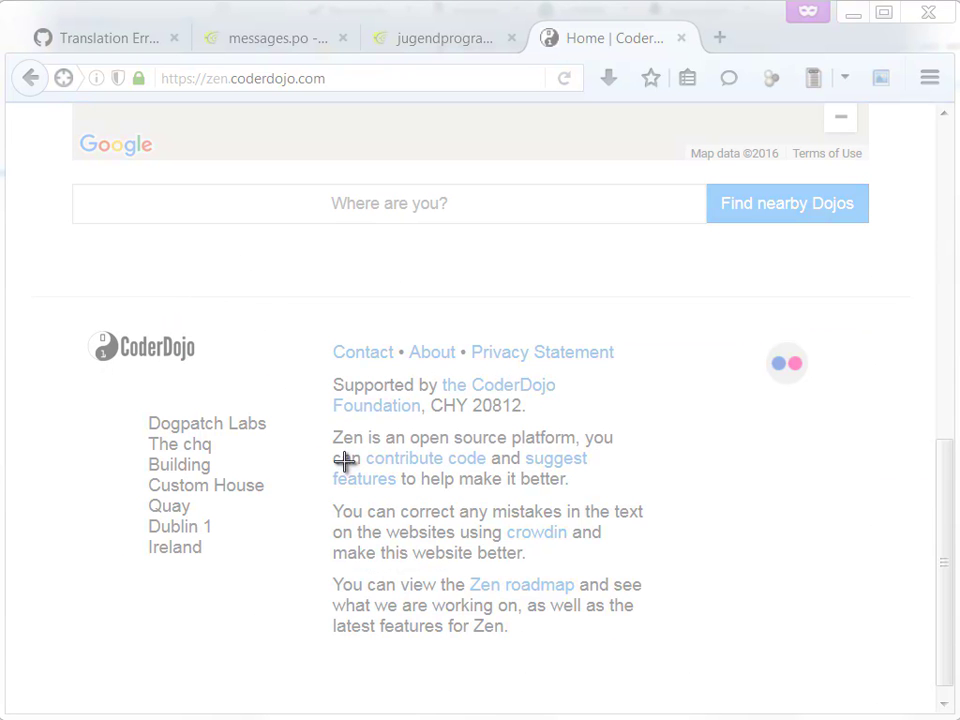
{"action": "key", "text": "Escape"}
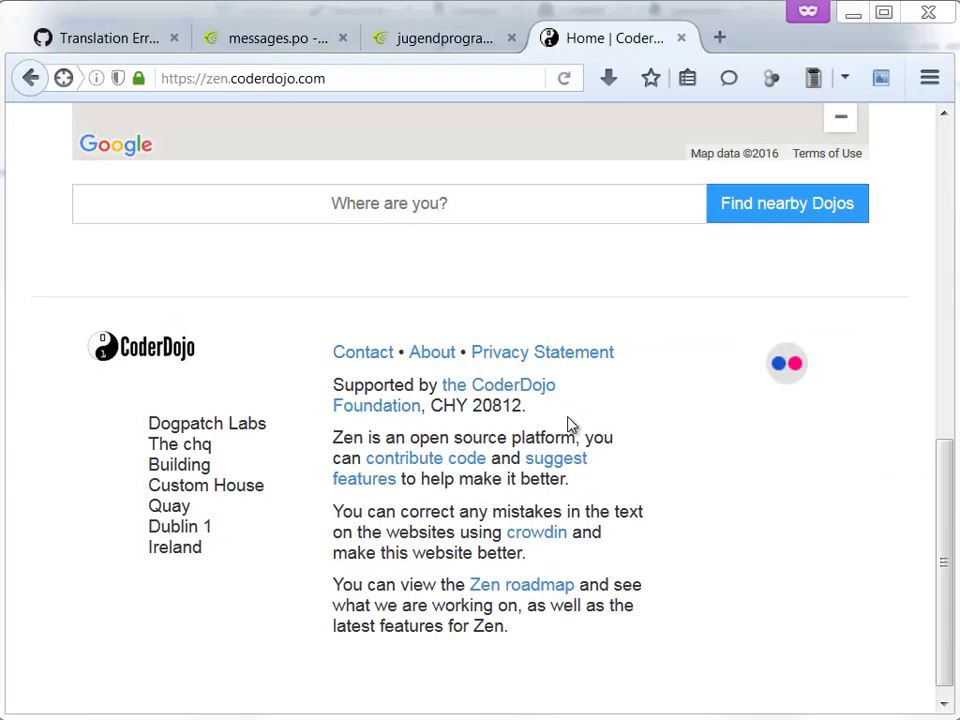
{"action": "left_click_drag", "start_coordinate": [938, 510], "coordinate": [943, 171]}
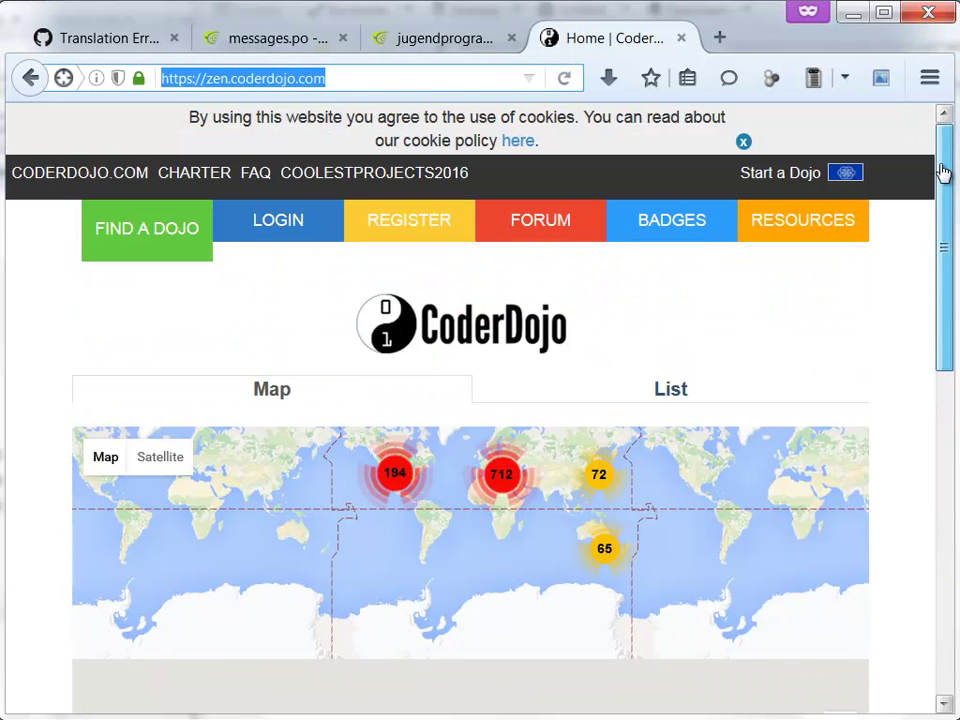
- Switch the Zen site to Deutsch and scroll down to its German footer
{"action": "left_click", "coordinate": [846, 180]}
{"action": "left_click", "coordinate": [872, 222]}
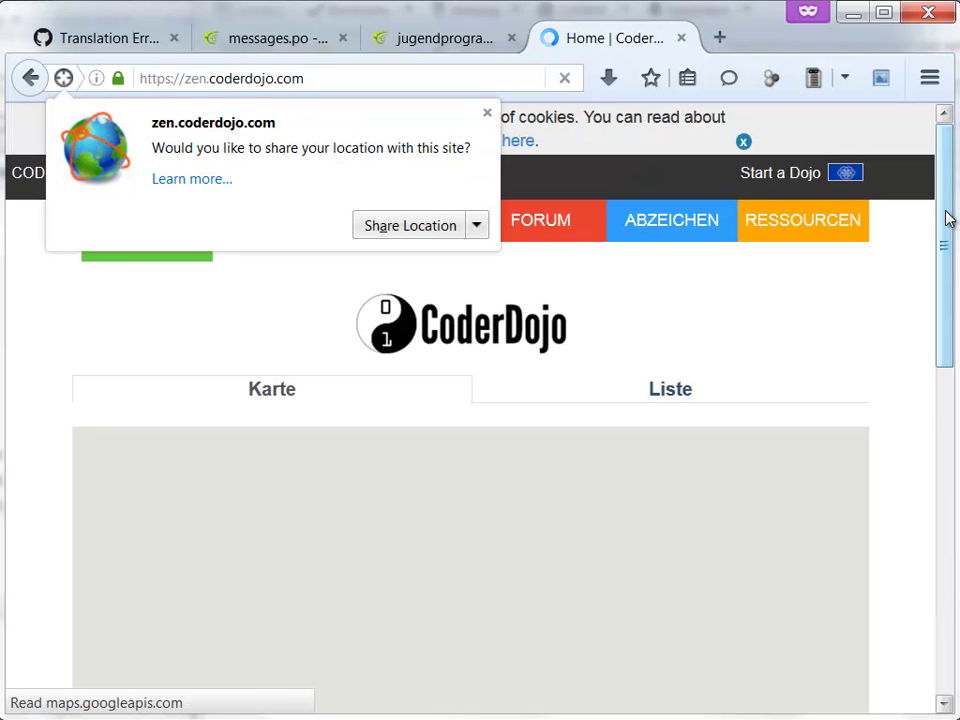
{"action": "left_click_drag", "start_coordinate": [946, 214], "coordinate": [926, 484]}
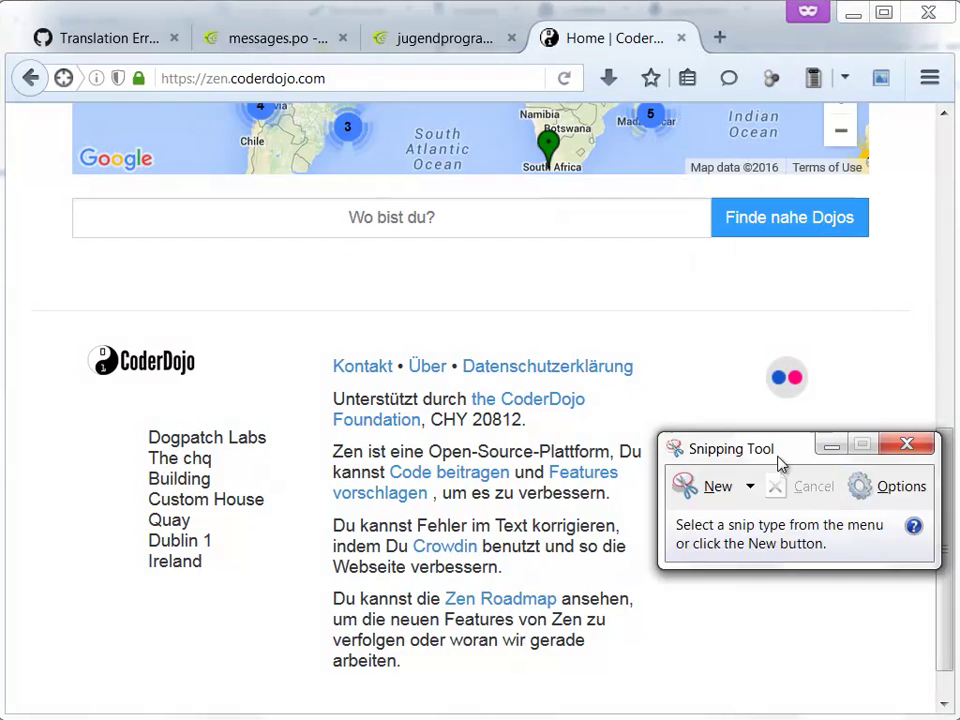
- Snip the German footer and mark the untranslated 'the CoderDojo Foundation' in red pen
{"action": "left_click_drag", "start_coordinate": [776, 452], "coordinate": [722, 401]}
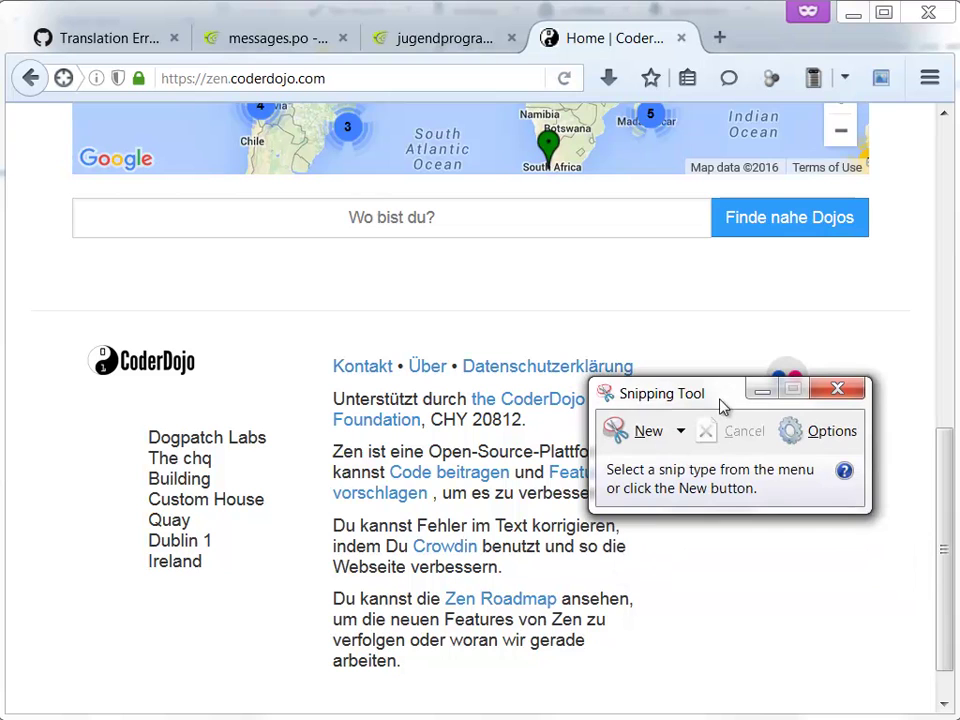
{"action": "left_click", "coordinate": [642, 441]}
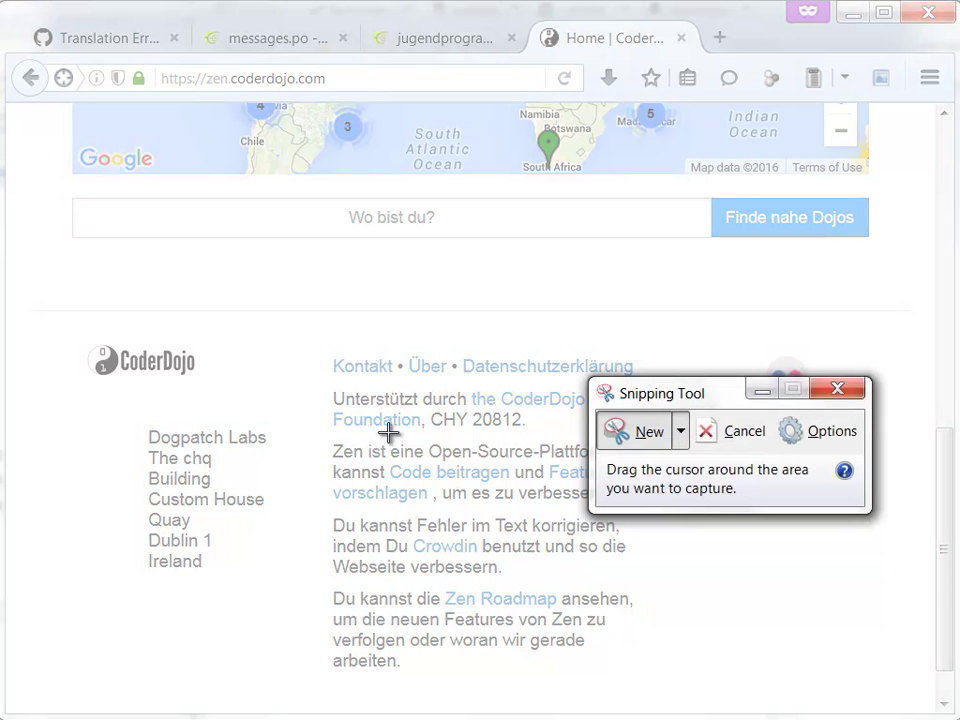
{"action": "left_click_drag", "start_coordinate": [312, 343], "coordinate": [772, 507]}
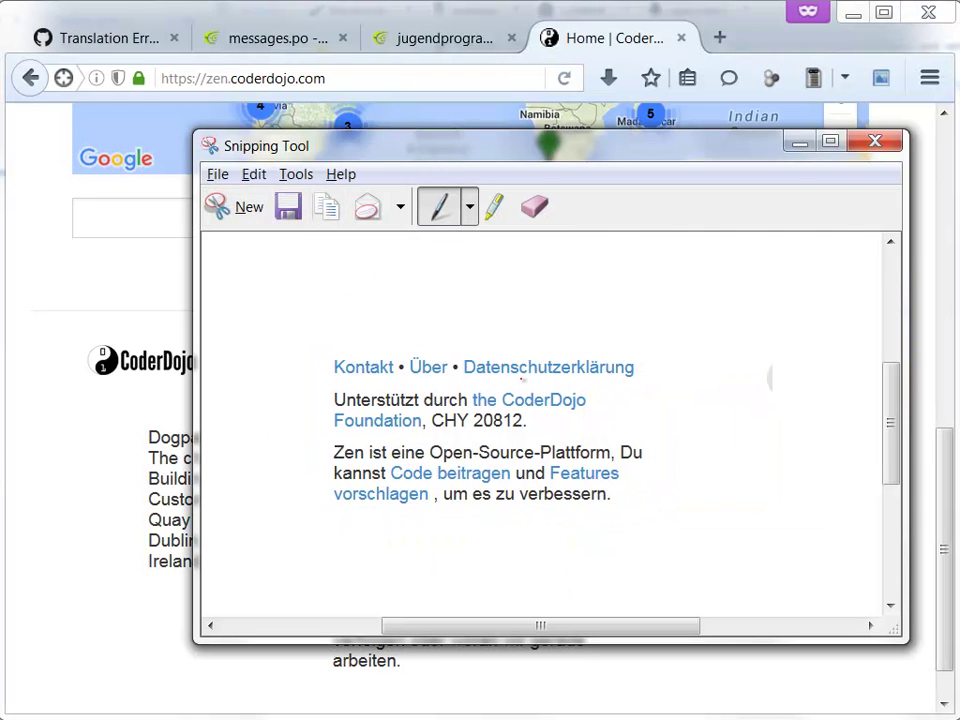
{"action": "mouse_move", "coordinate": [556, 384]}
{"action": "left_mouse_down"}
{"action": "mouse_move", "coordinate": [452, 398]}
{"action": "mouse_move", "coordinate": [495, 421]}
{"action": "mouse_move", "coordinate": [563, 417]}
{"action": "left_mouse_up"}
{"action": "mouse_move", "coordinate": [331, 404]}
{"action": "left_mouse_down"}
{"action": "mouse_move", "coordinate": [407, 400]}
{"action": "mouse_move", "coordinate": [439, 412]}
{"action": "mouse_move", "coordinate": [380, 434]}
{"action": "mouse_move", "coordinate": [330, 435]}
{"action": "left_mouse_up"}
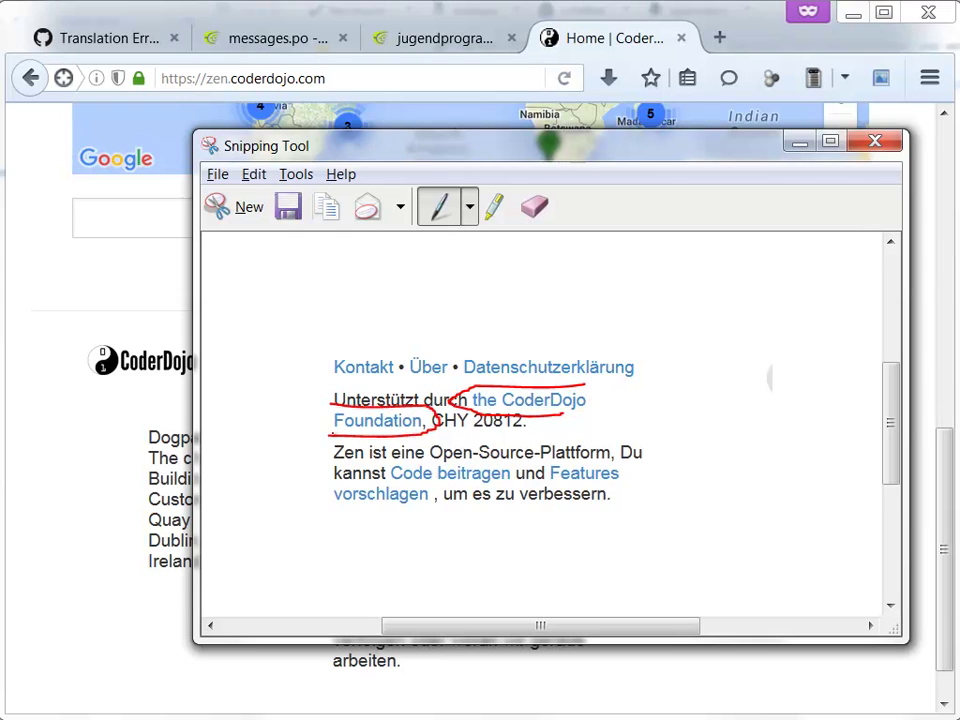
- Save the annotated snip as Capture.PNG in Temp, replacing the existing file
{"action": "left_click", "coordinate": [288, 207]}
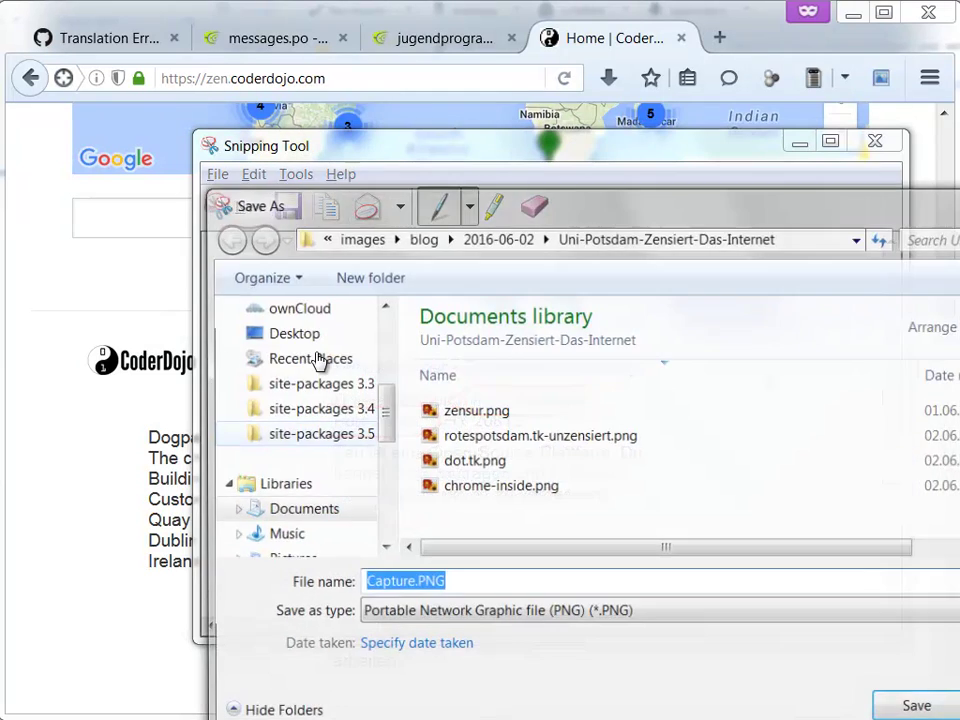
{"action": "scroll", "coordinate": [387, 436], "scroll_direction": "up", "scroll_amount": 5}
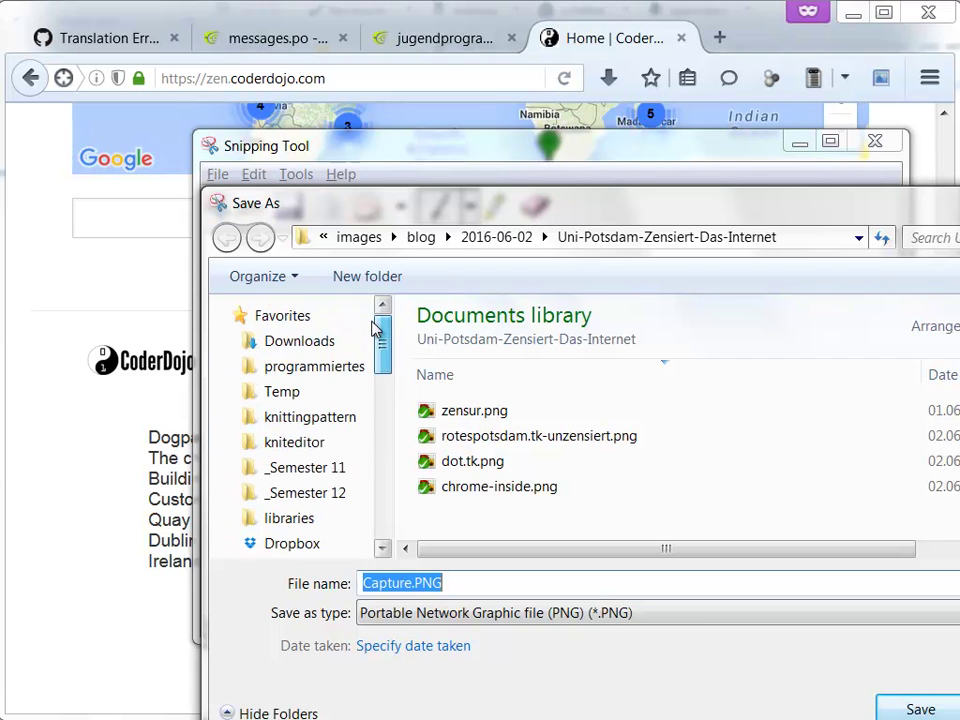
{"action": "left_click", "coordinate": [318, 392]}
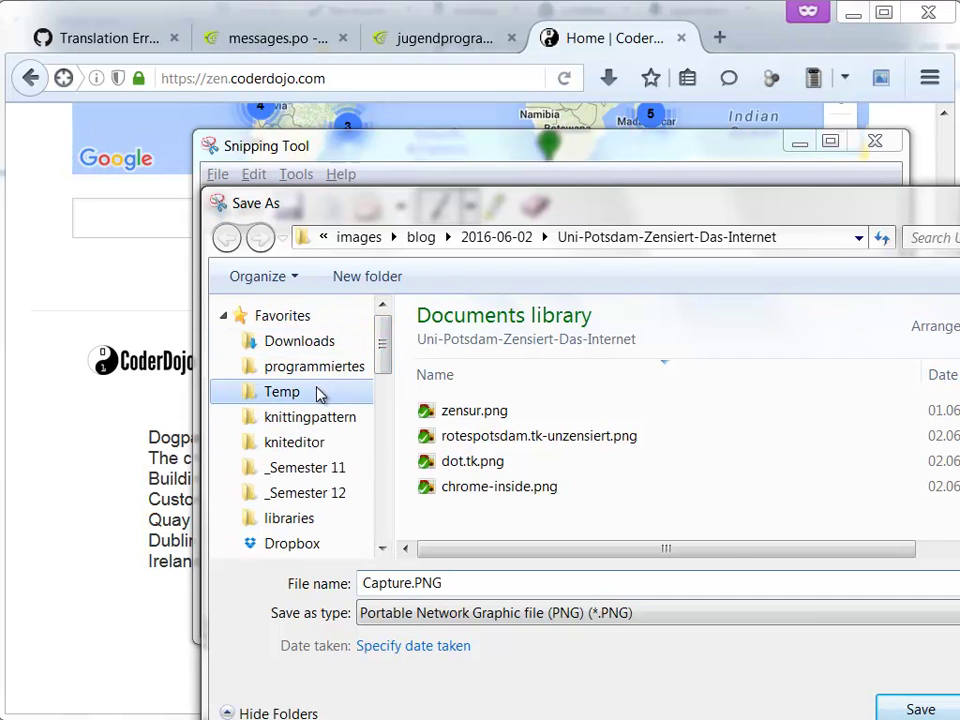
{"action": "left_click", "coordinate": [905, 708]}
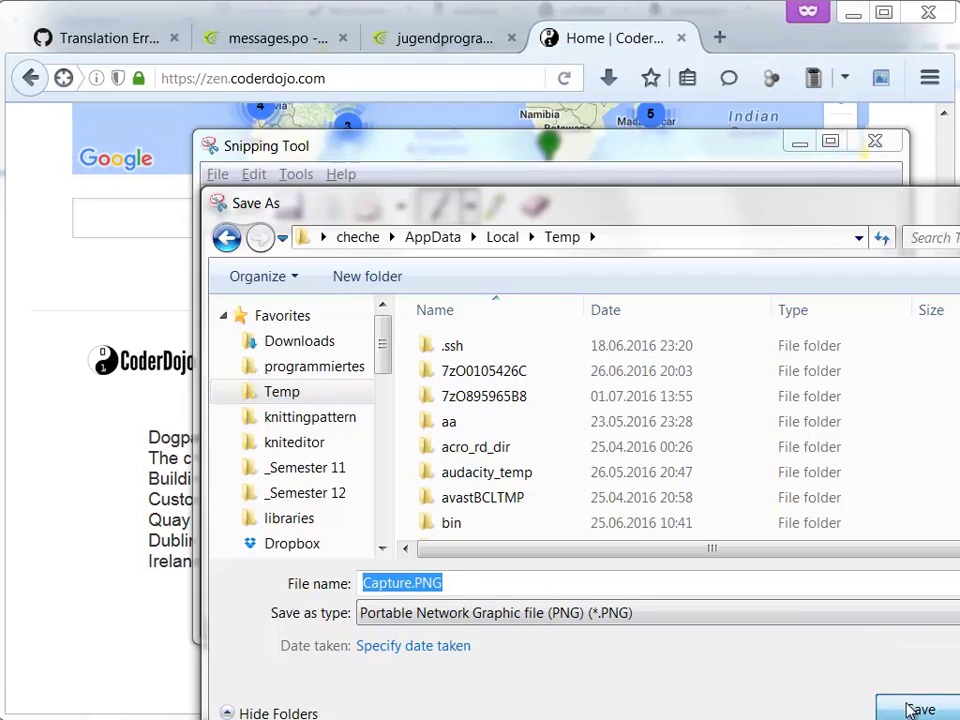
{"action": "left_click", "coordinate": [701, 456]}
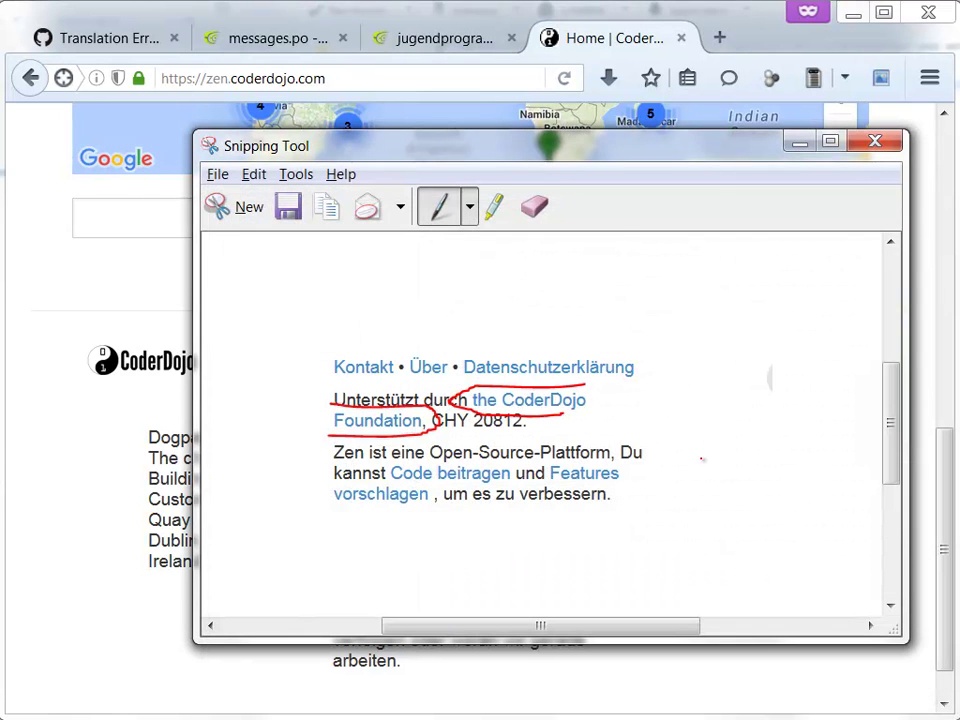
- Drop Capture.PNG into the issue #934 comment and preview the embedded screenshot
{"action": "left_click", "coordinate": [614, 34]}
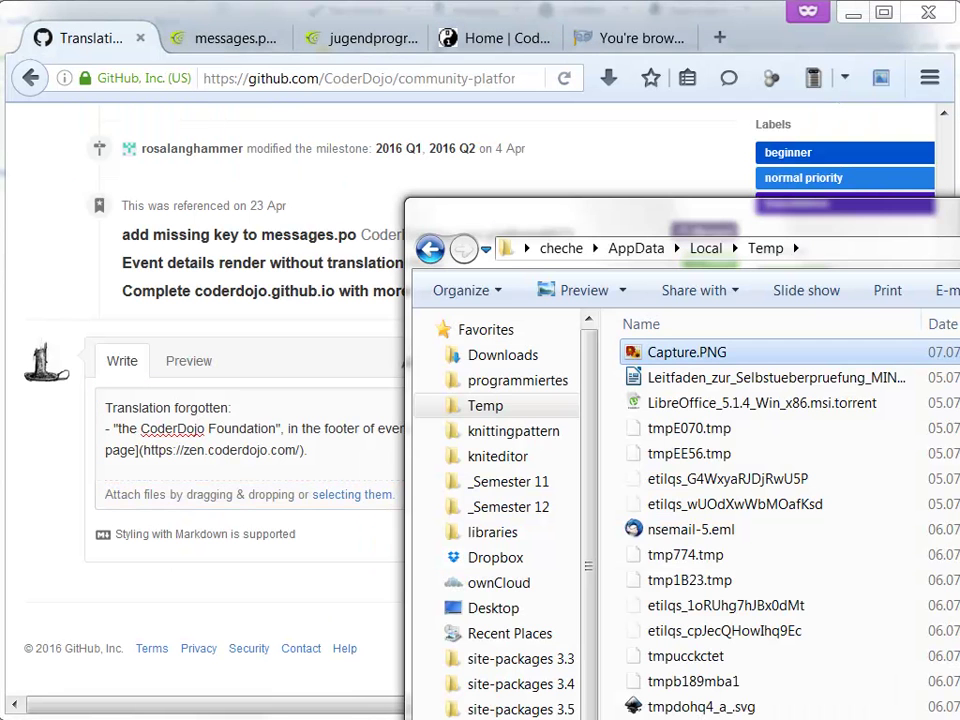
{"action": "left_click_drag", "start_coordinate": [722, 360], "coordinate": [341, 457]}
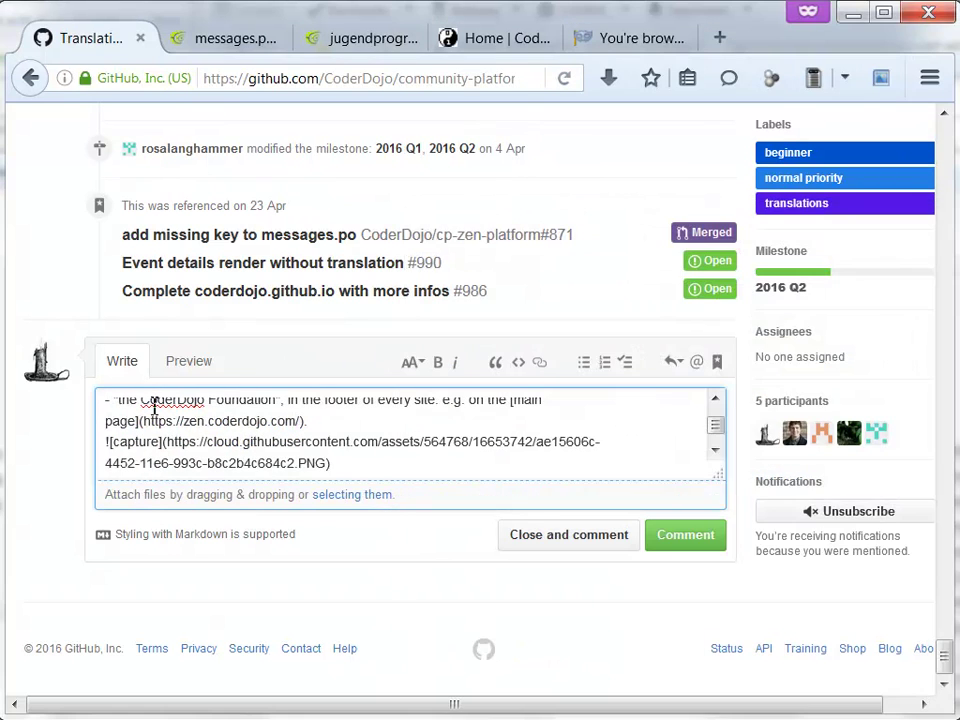
{"action": "left_click", "coordinate": [190, 362]}
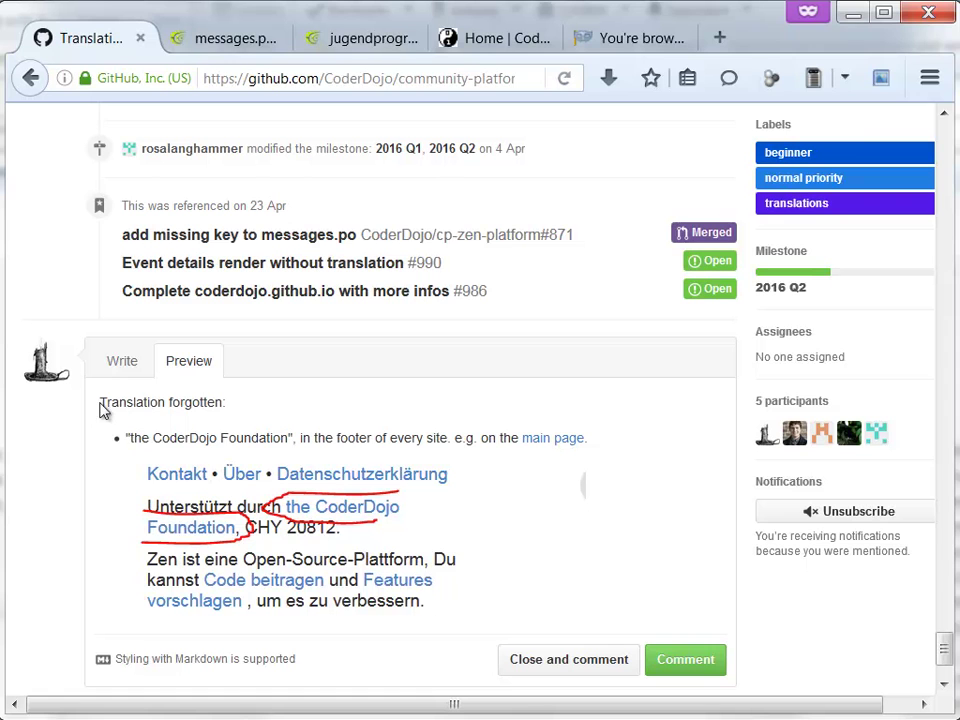
- Check the footer-report comment in both Write and Preview views
{"action": "left_click_drag", "start_coordinate": [100, 403], "coordinate": [681, 454]}
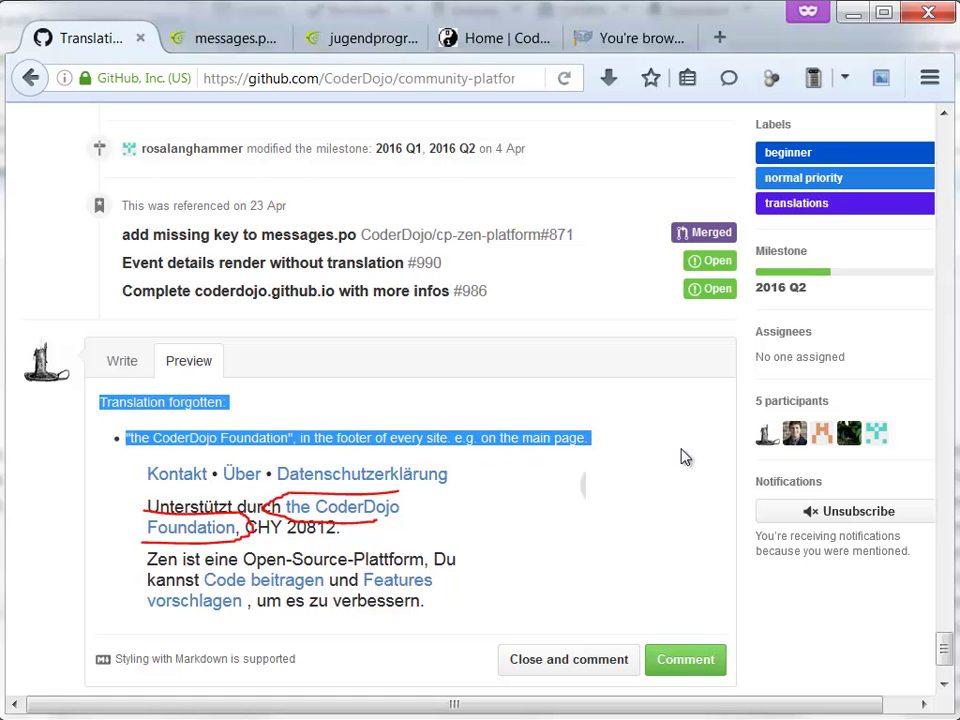
{"action": "left_click", "coordinate": [681, 455]}
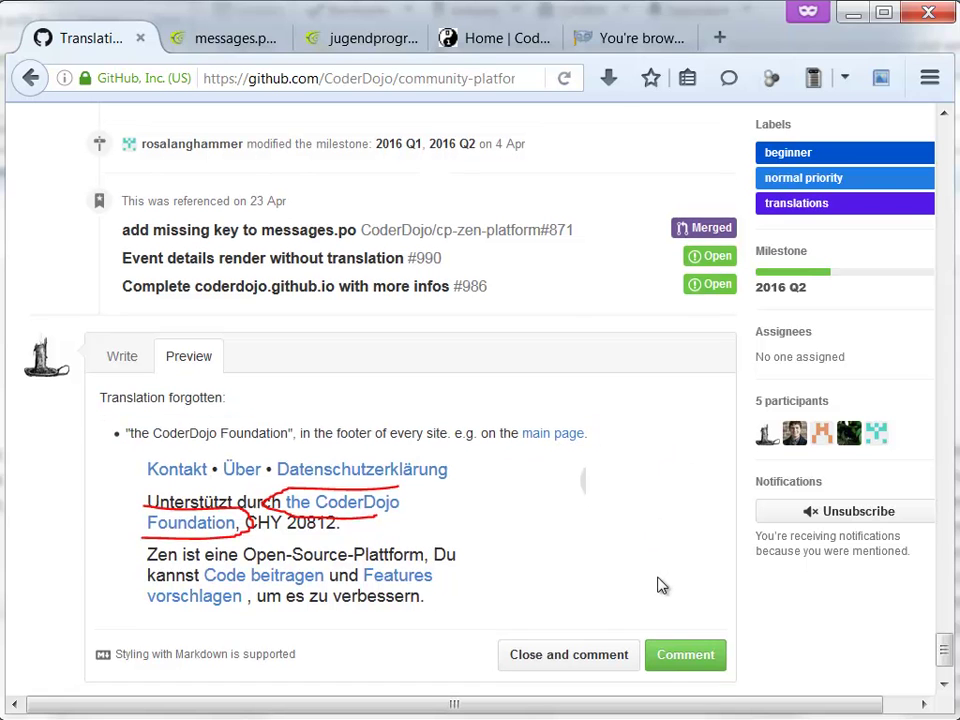
{"action": "scroll", "coordinate": [658, 583], "scroll_direction": "down", "scroll_amount": 2}
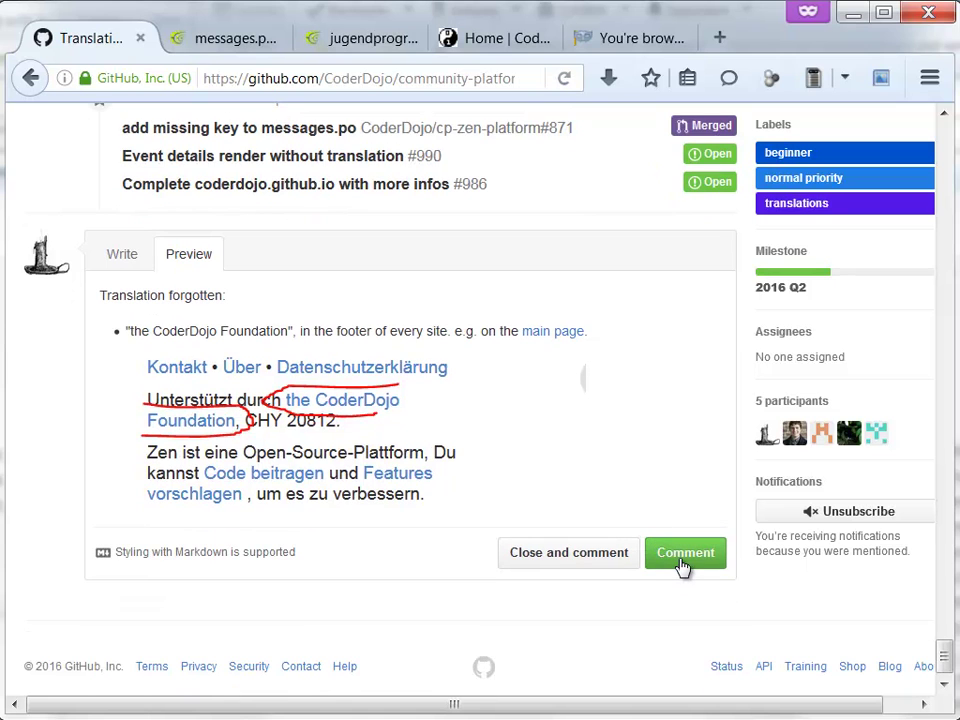
{"action": "left_click", "coordinate": [122, 254]}
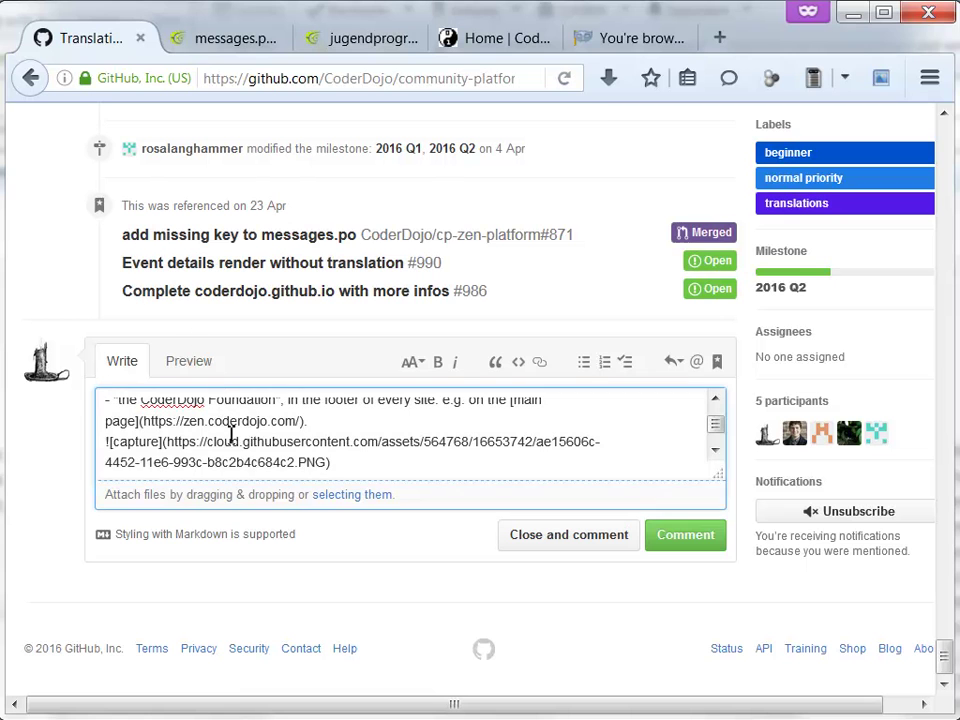
{"action": "left_click", "coordinate": [188, 365]}
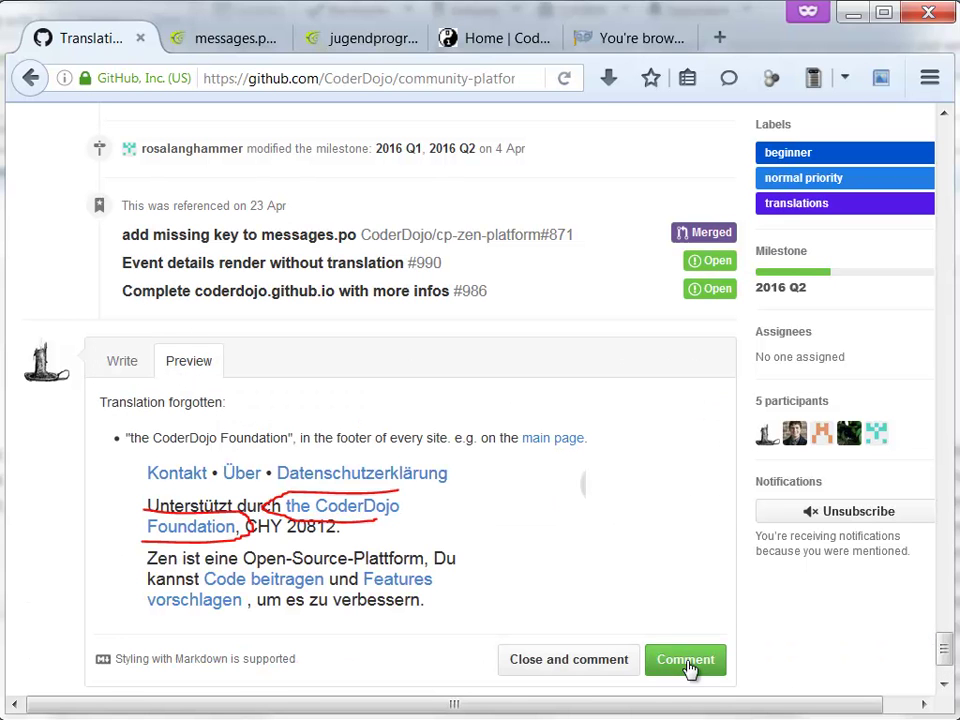
- Post the comment on issue #934 and return to the Home | CoderDojo tab
{"action": "left_click", "coordinate": [686, 660]}
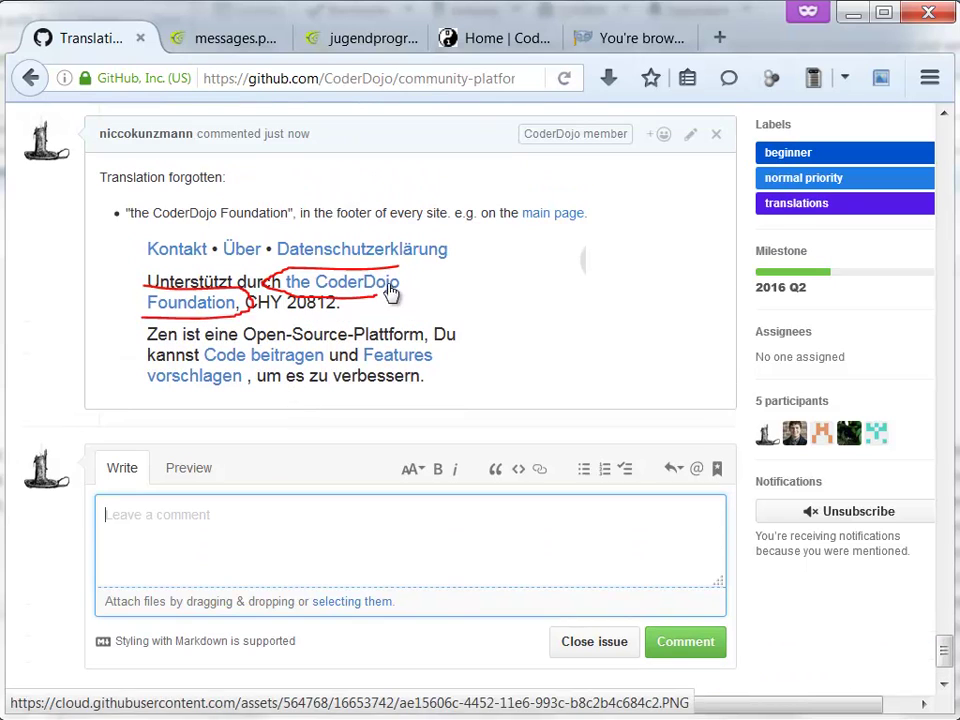
{"action": "mouse_move", "coordinate": [945, 658]}
{"action": "left_mouse_down"}
{"action": "mouse_move", "coordinate": [940, 365]}
{"action": "mouse_move", "coordinate": [918, 679]}
{"action": "left_mouse_up"}
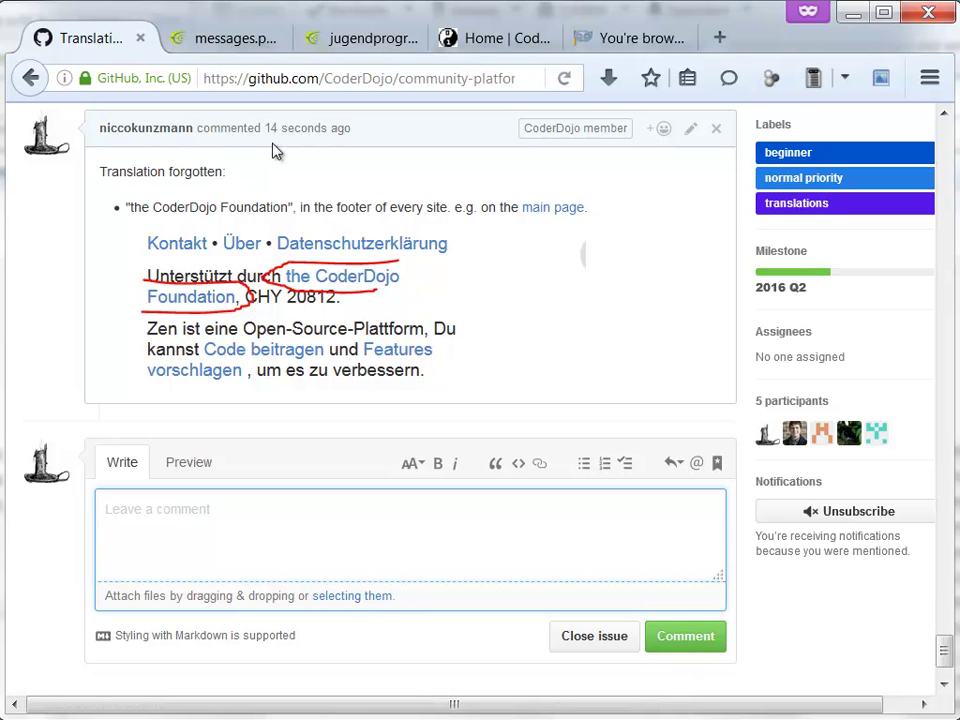
{"action": "left_click", "coordinate": [495, 42]}
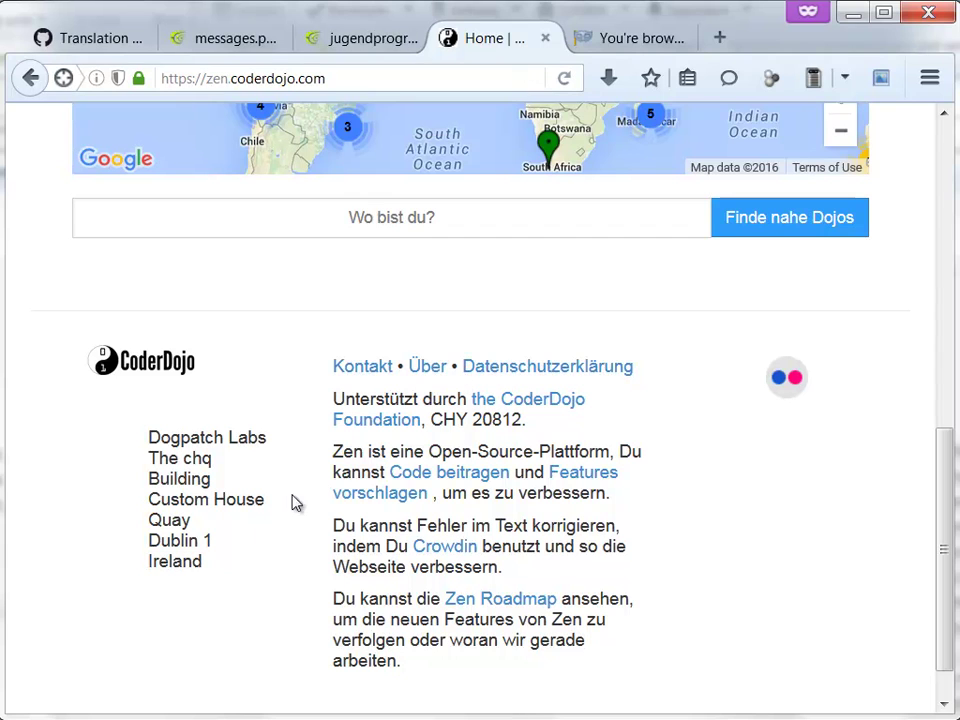
- Select, then deselect, the open-source sentence in the German Zen footer
{"action": "left_click_drag", "start_coordinate": [339, 455], "coordinate": [343, 476]}
{"action": "left_click", "coordinate": [343, 476]}
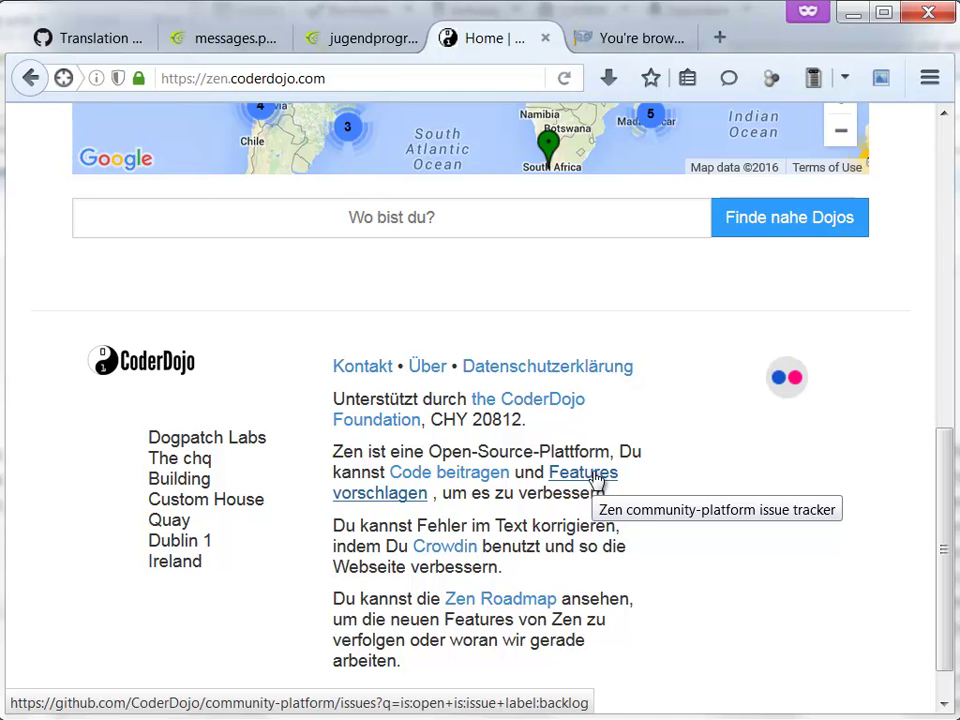
- Switch back to the Translation Errors issue tab and scroll to the top of the page
{"action": "left_click", "coordinate": [92, 40]}
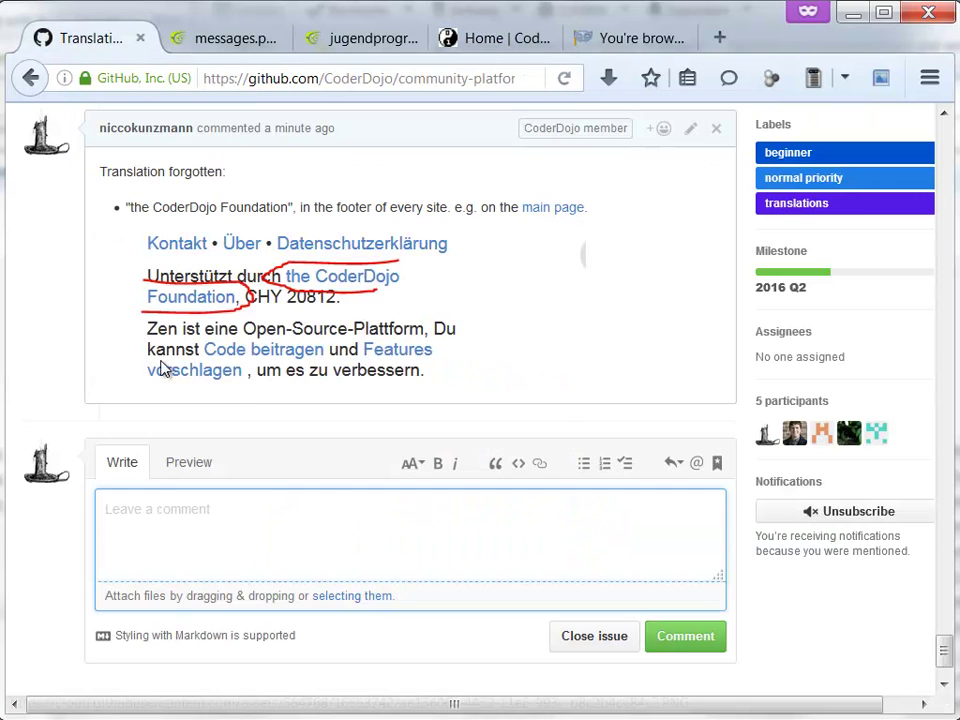
{"action": "scroll", "coordinate": [750, 396], "scroll_direction": "up", "scroll_amount": 5}
{"action": "left_click_drag", "start_coordinate": [945, 621], "coordinate": [945, 139]}
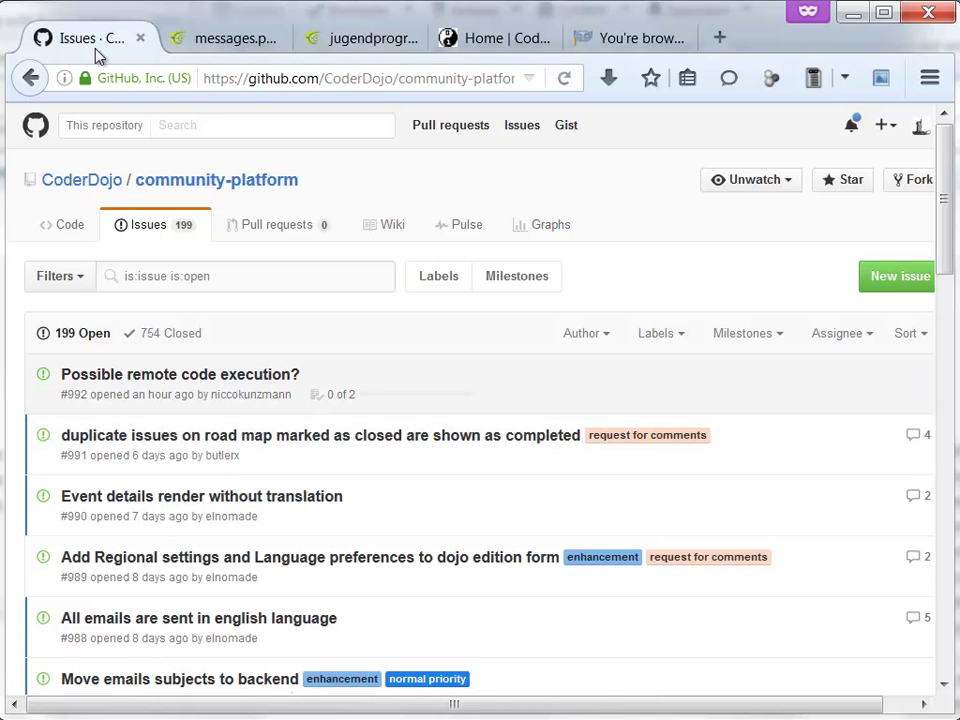
- Go back to Translation Errors issue #934 with the browser Back button
{"action": "left_click", "coordinate": [31, 78]}
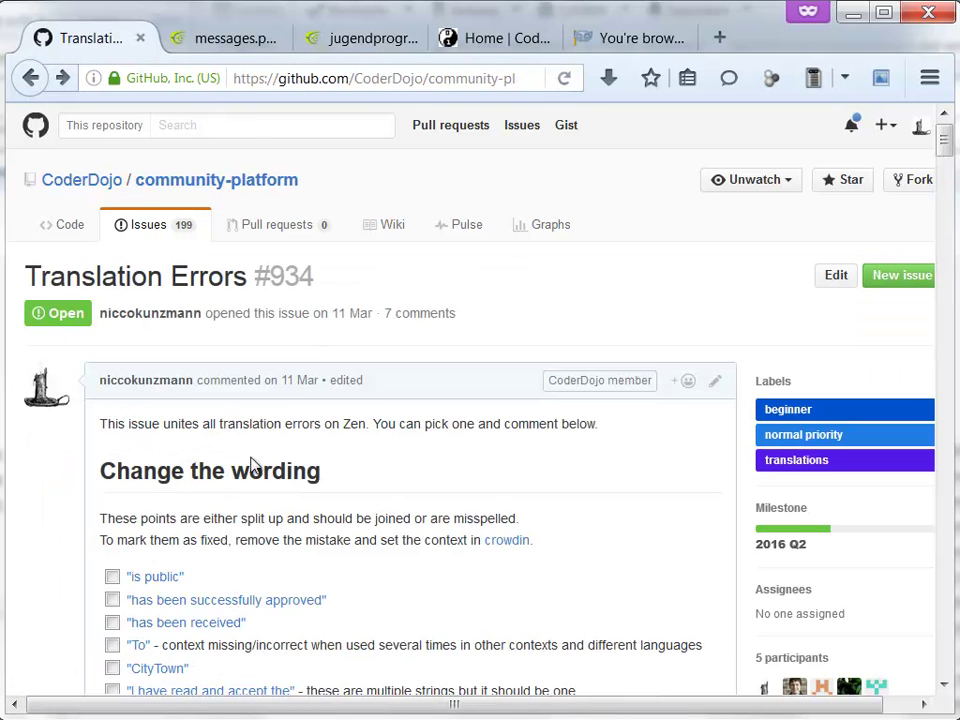